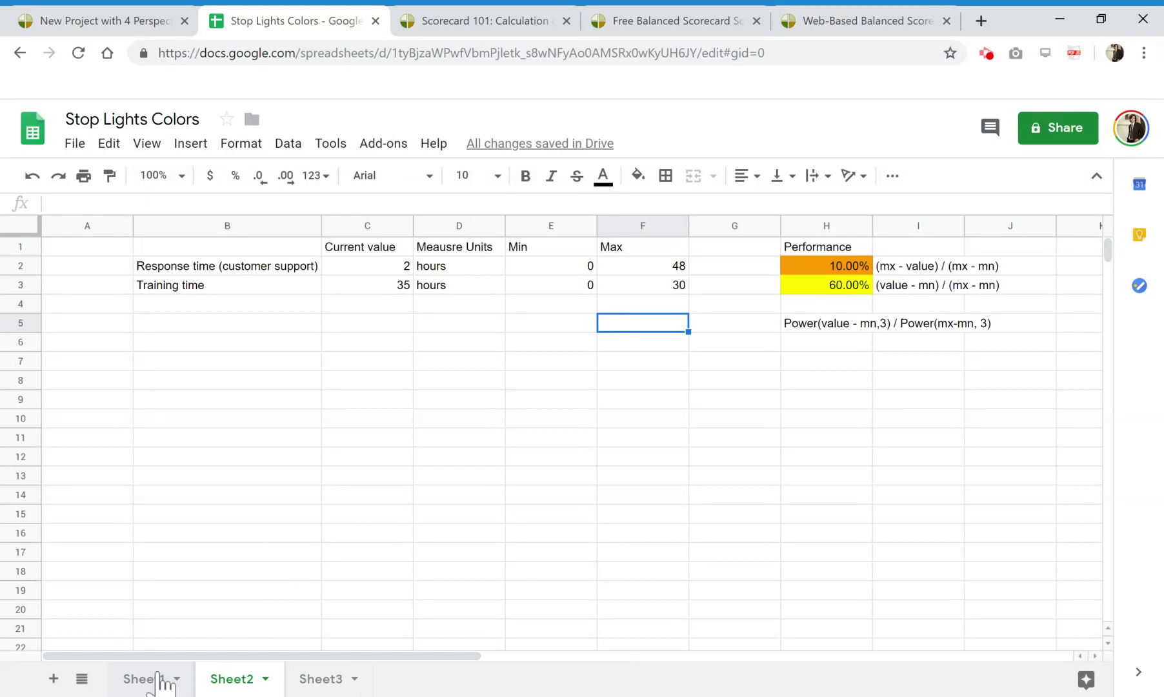
# Step: On Sheet2, set the Performance of Response time (customer support) to 90%
pyautogui.click(229, 679)
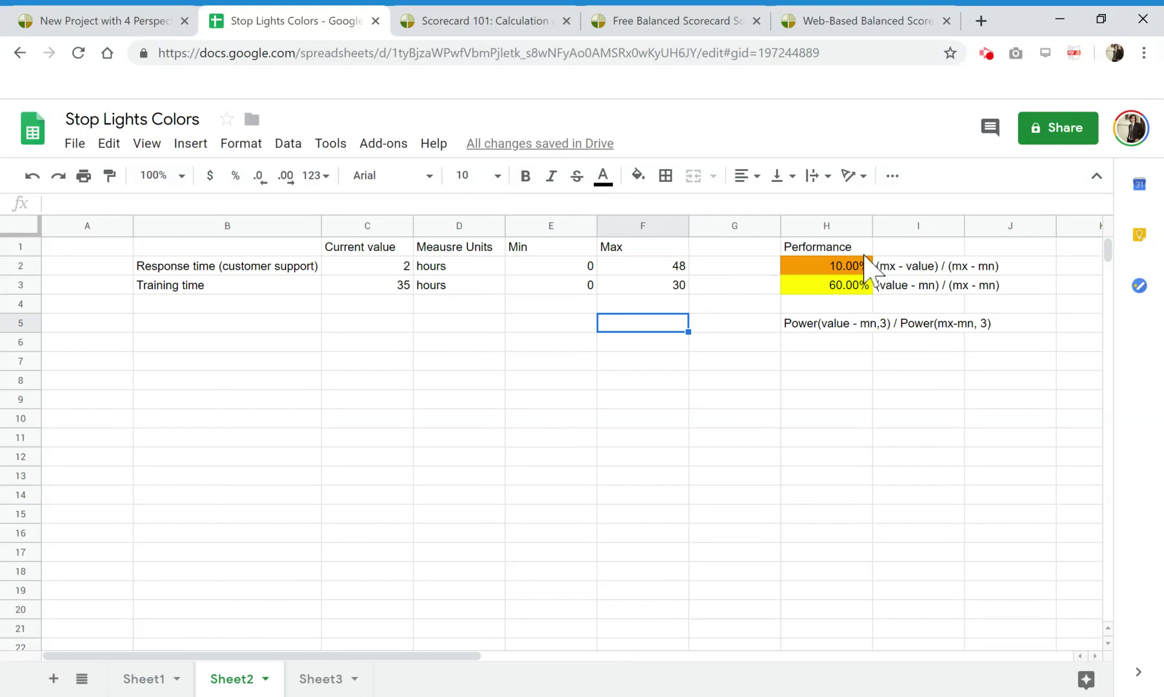
pyautogui.click(834, 267)
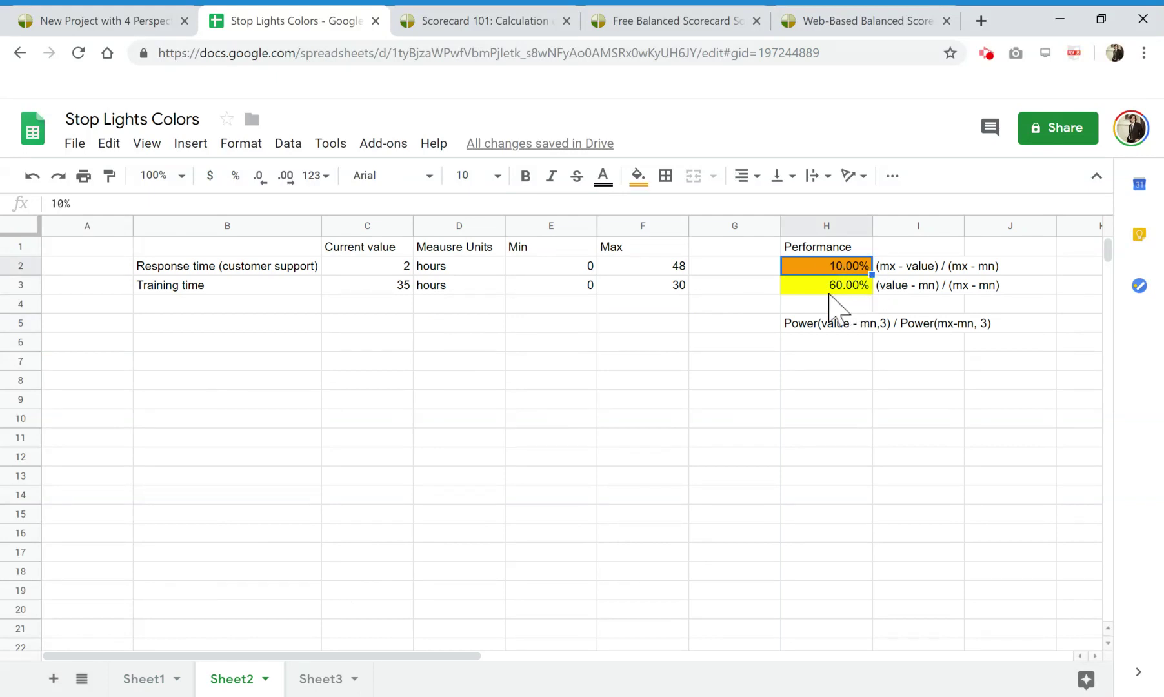
pyautogui.click(203, 266)
pyautogui.click(207, 285)
pyautogui.click(839, 271)
pyautogui.write('90%')
pyautogui.press('Return')
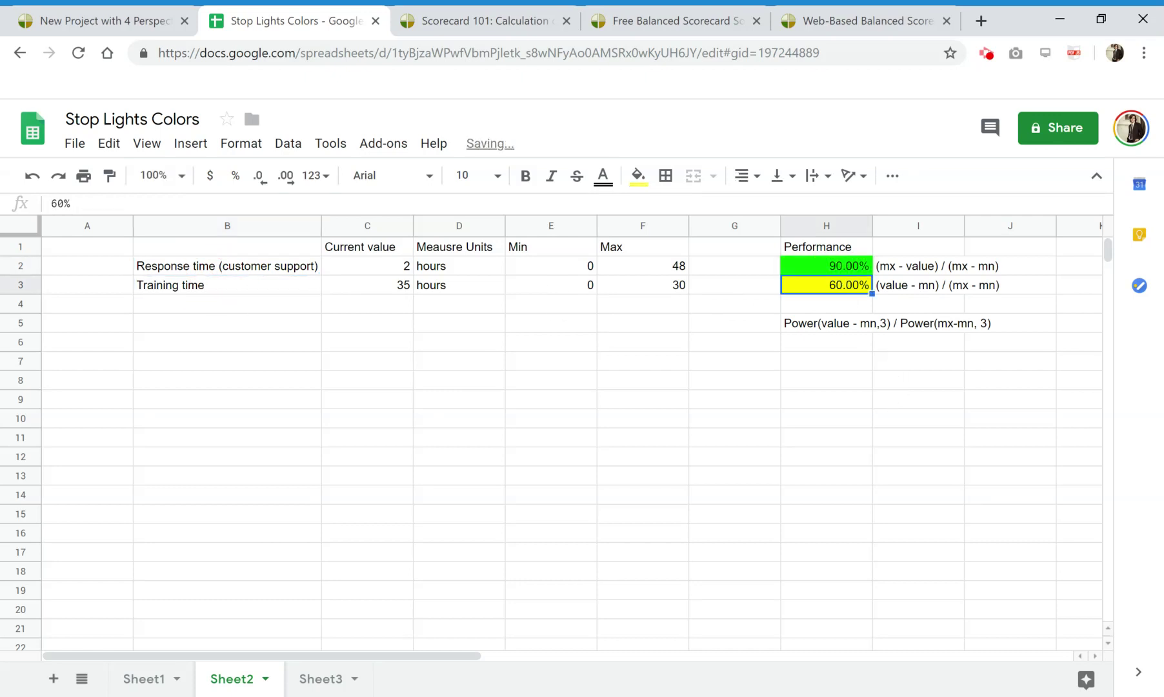
# Step: Set the Performance of Response time (customer support) to 20%
pyautogui.click(857, 268)
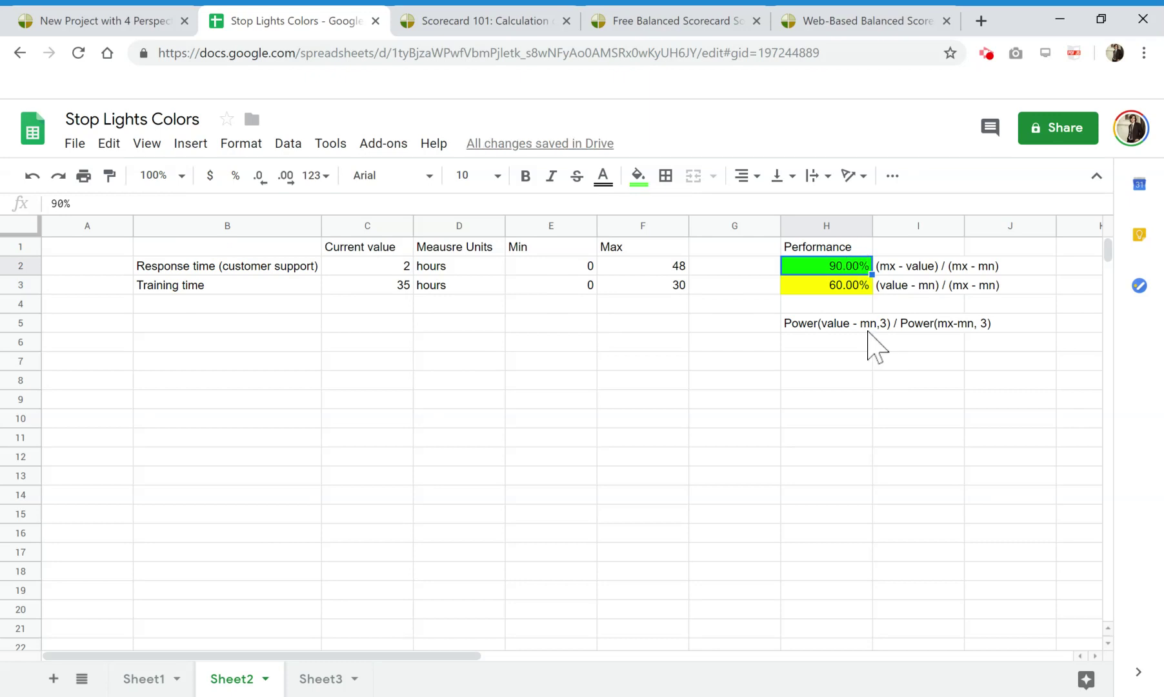
pyautogui.write('20%')
pyautogui.press('Return')
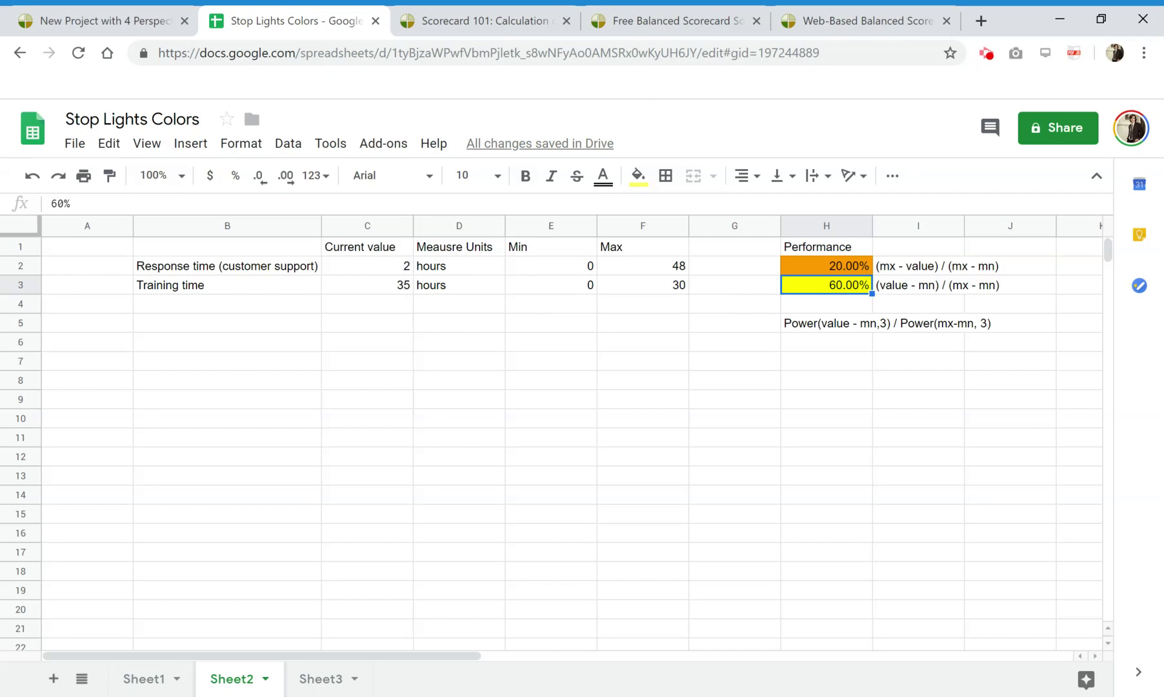
# Step: Go to Sheet1 and look at the LTV and NPS indicators
pyautogui.click(147, 679)
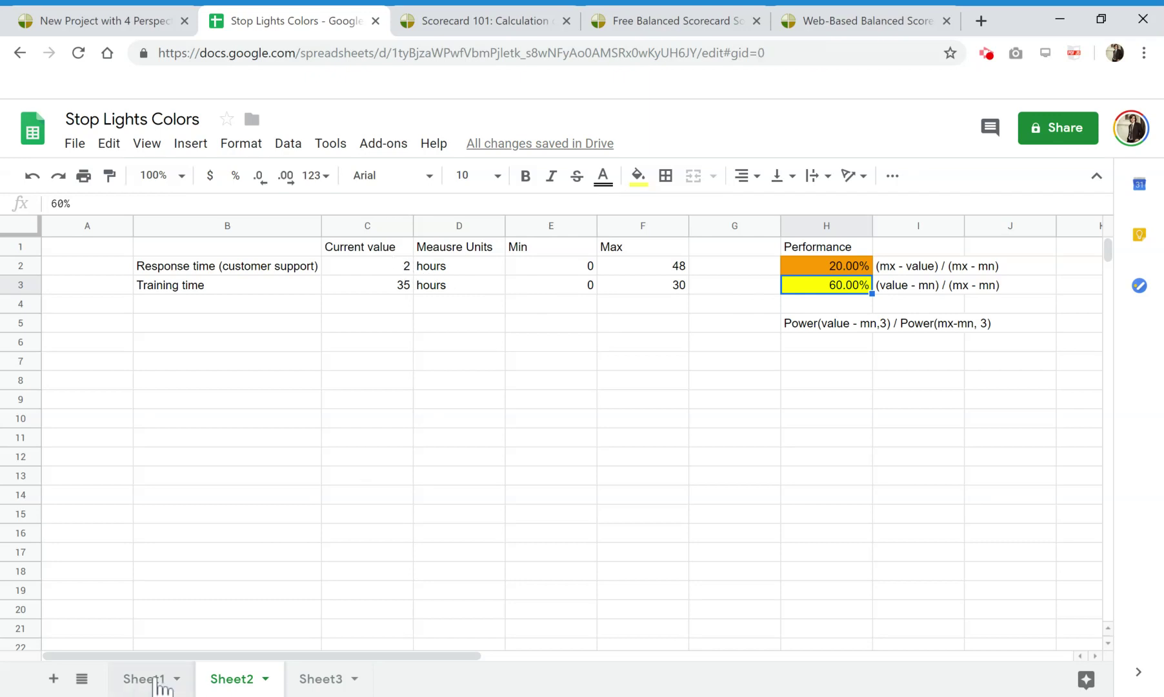
pyautogui.click(468, 400)
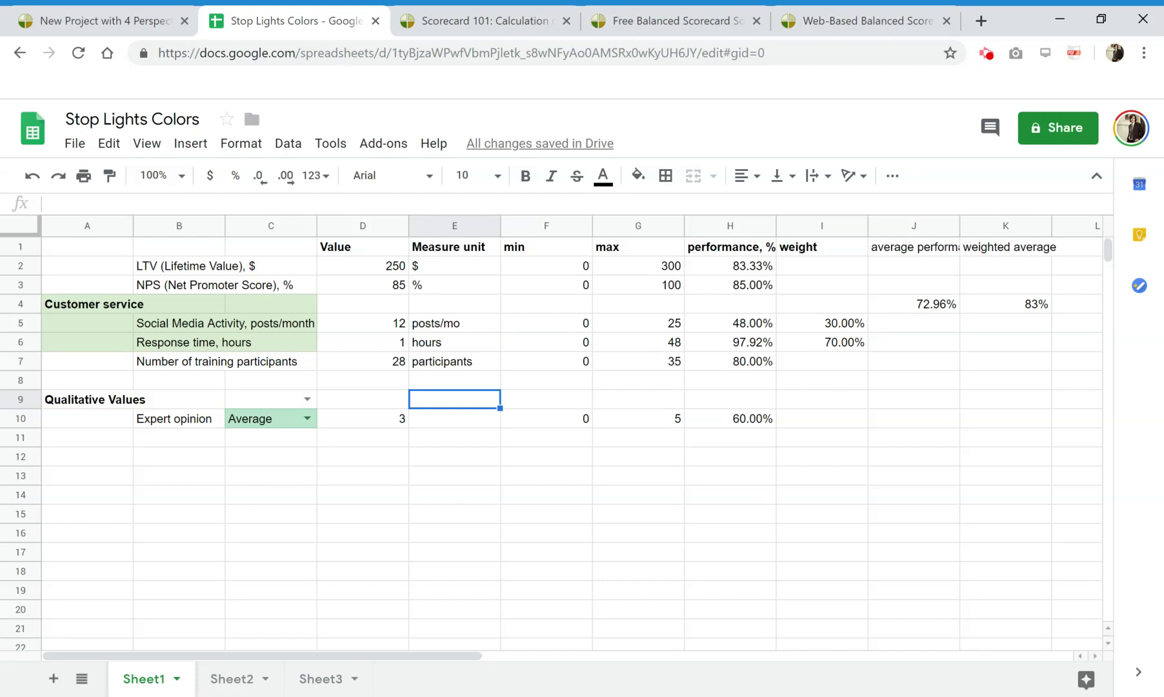
pyautogui.click(180, 271)
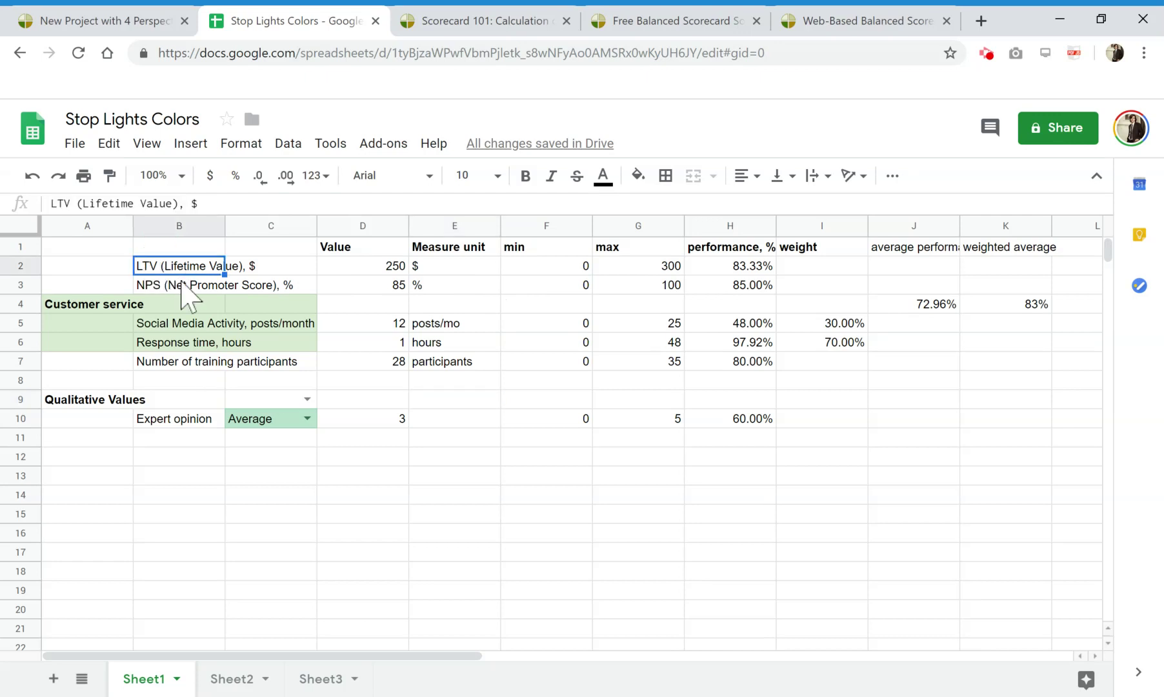
pyautogui.click(181, 288)
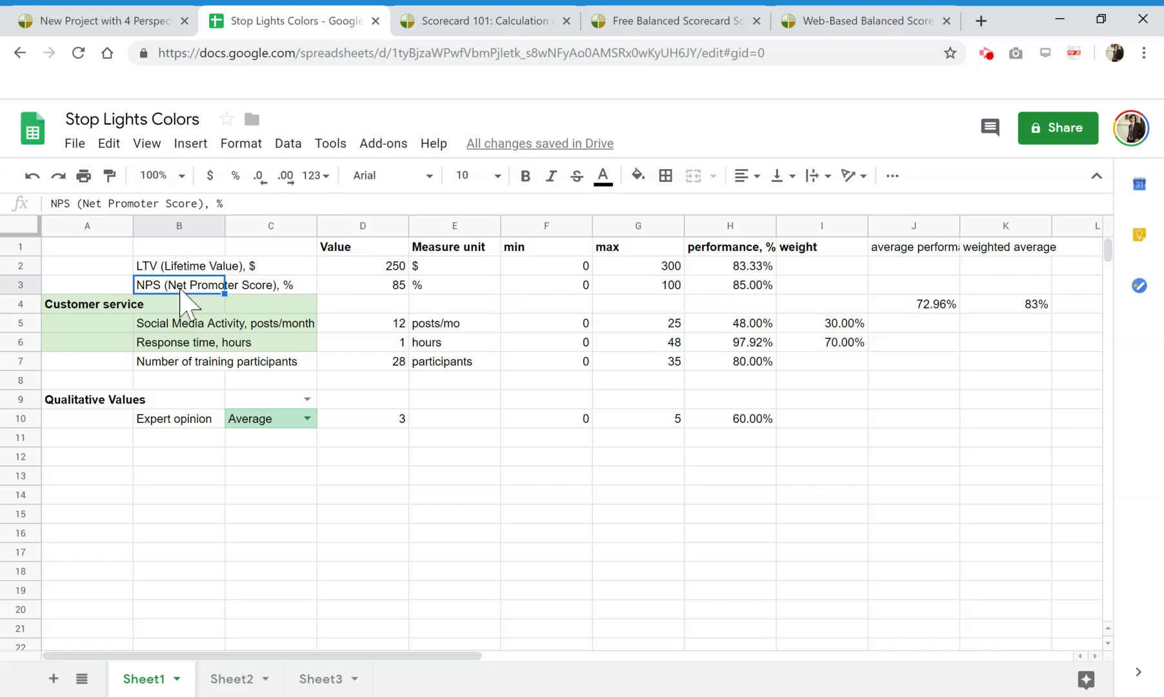
# Step: Try the Bad rating for Expert opinion and restore the rating to Average
pyautogui.click(308, 418)
pyautogui.click(295, 465)
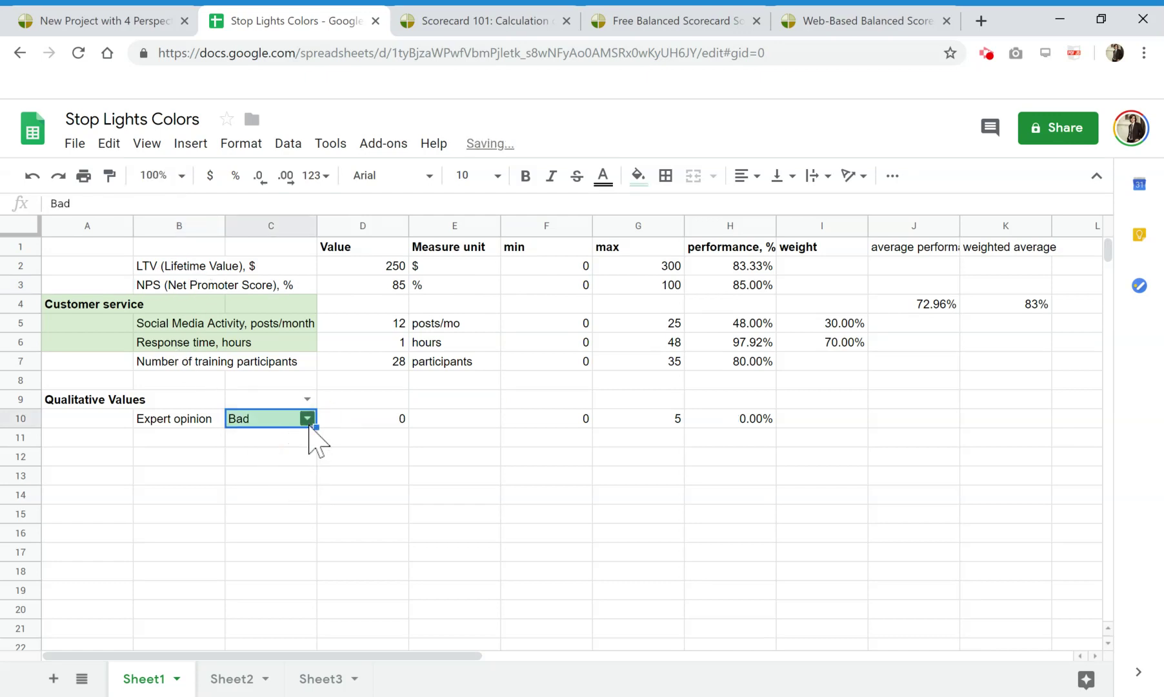
pyautogui.click(308, 418)
pyautogui.click(283, 465)
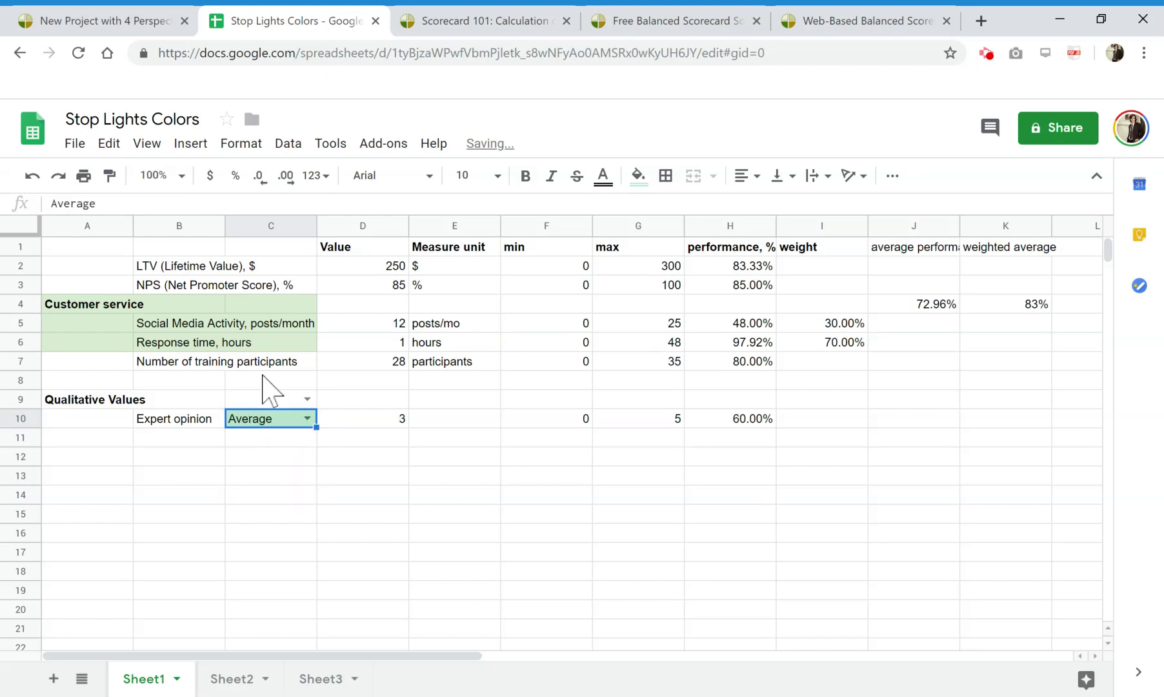
# Step: Examine the weights of Social Media Activity and Response time in the Customer service group
pyautogui.click(837, 324)
pyautogui.click(838, 343)
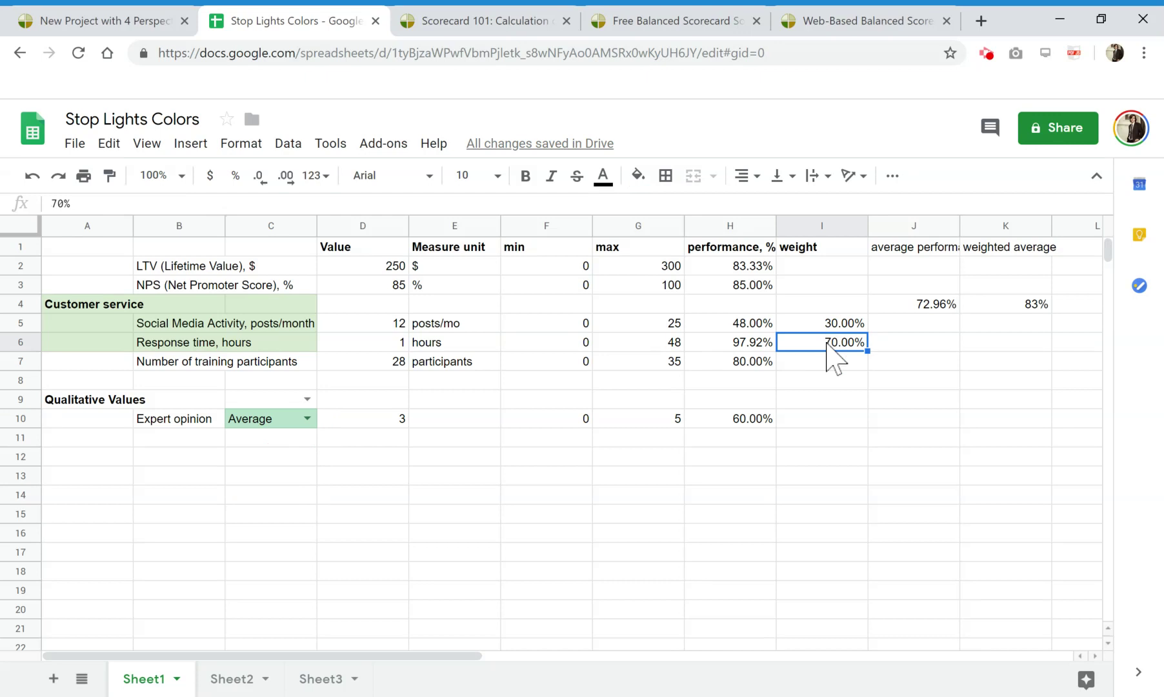
pyautogui.click(829, 327)
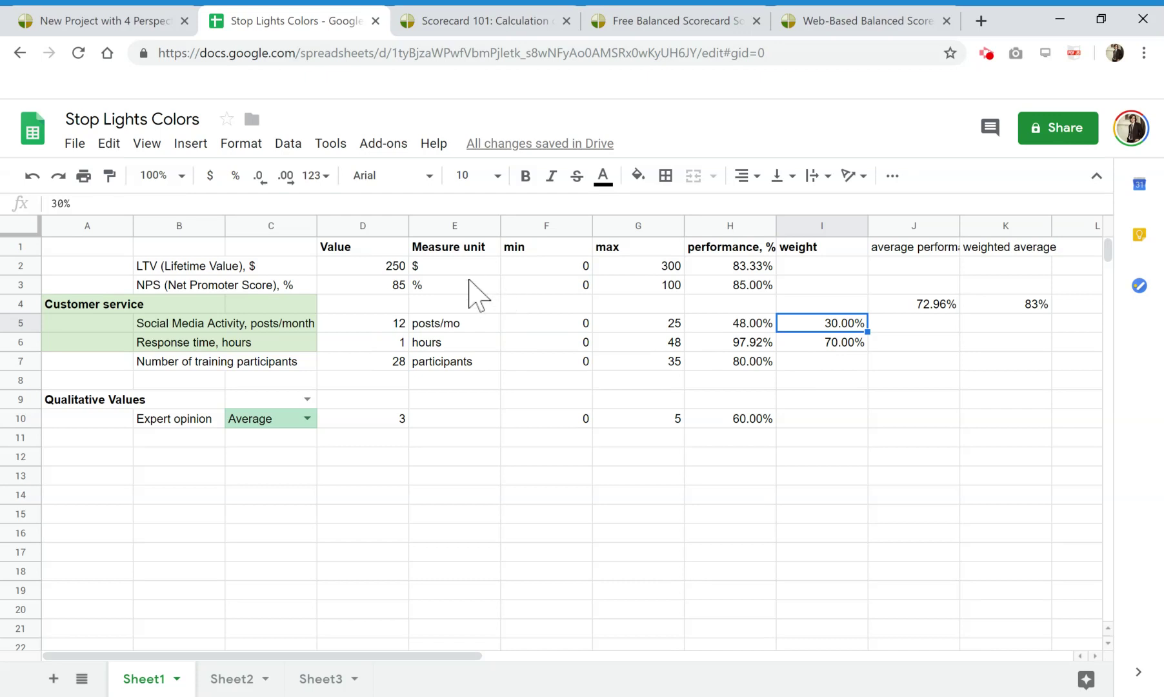
# Step: Examine the Value column, including the entries for LTV, NPS and Social Media Activity
pyautogui.click(372, 226)
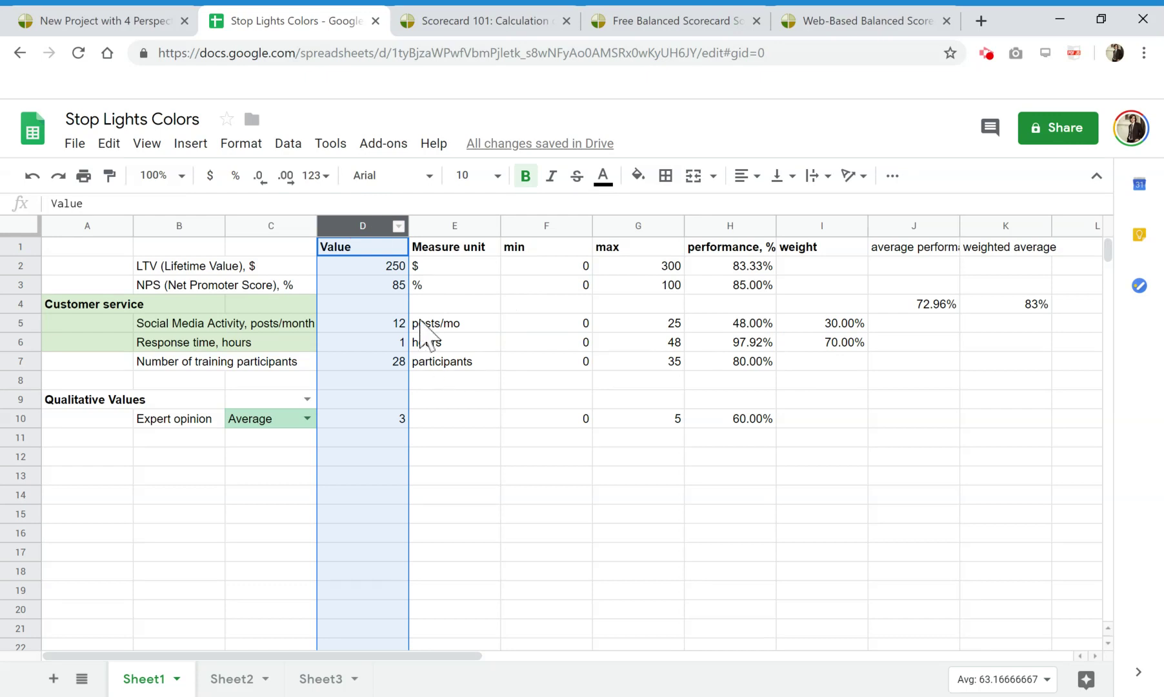
pyautogui.click(395, 267)
pyautogui.click(386, 324)
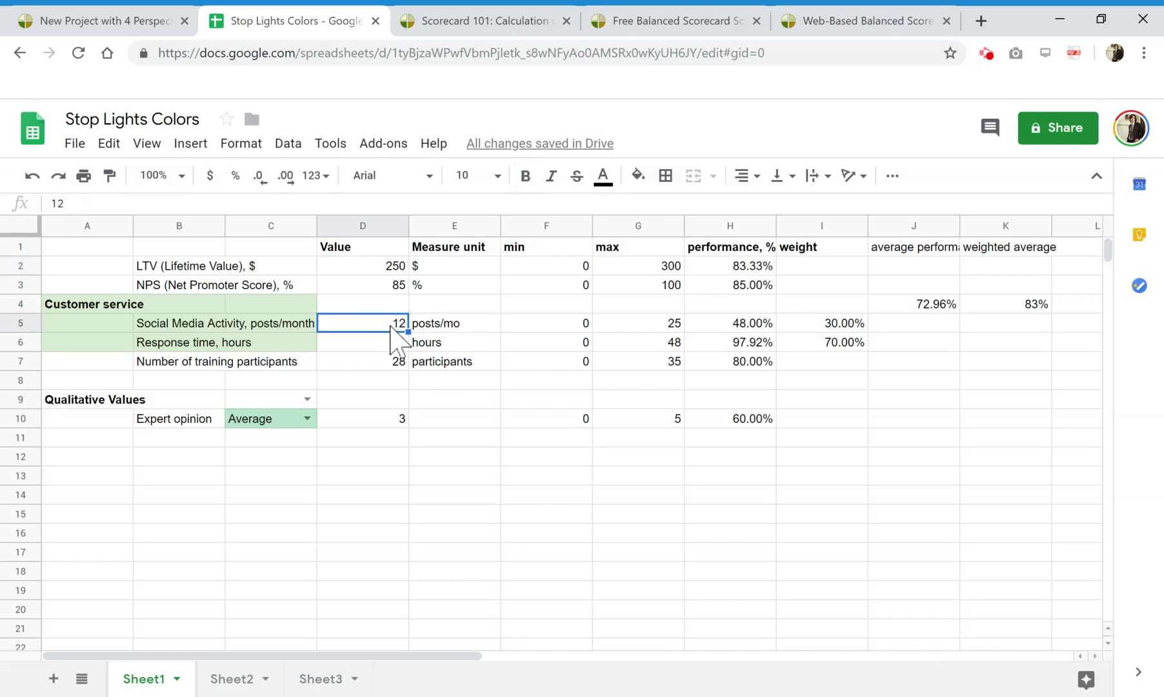
pyautogui.click(399, 268)
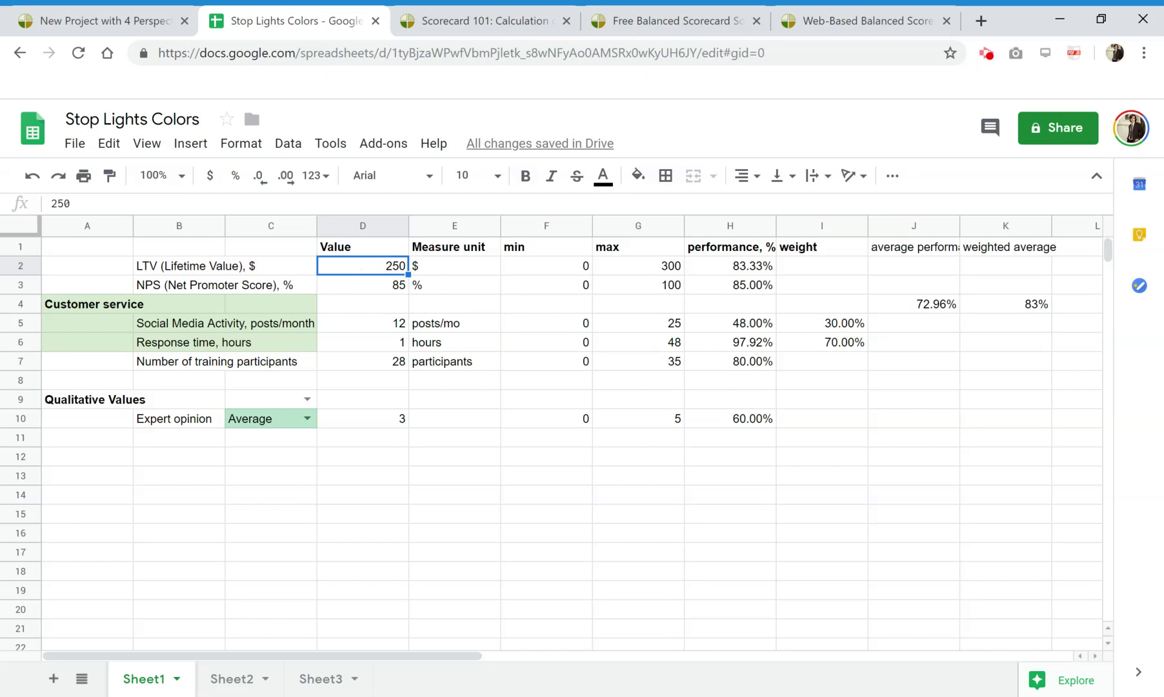
pyautogui.click(387, 286)
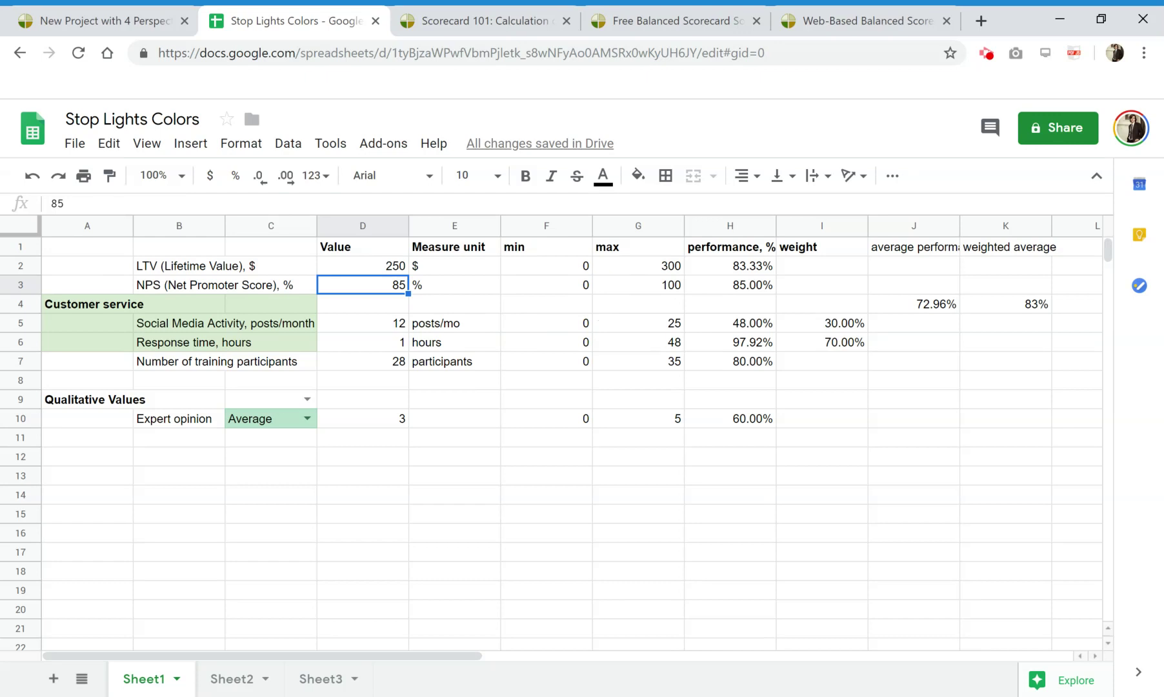
pyautogui.click(365, 227)
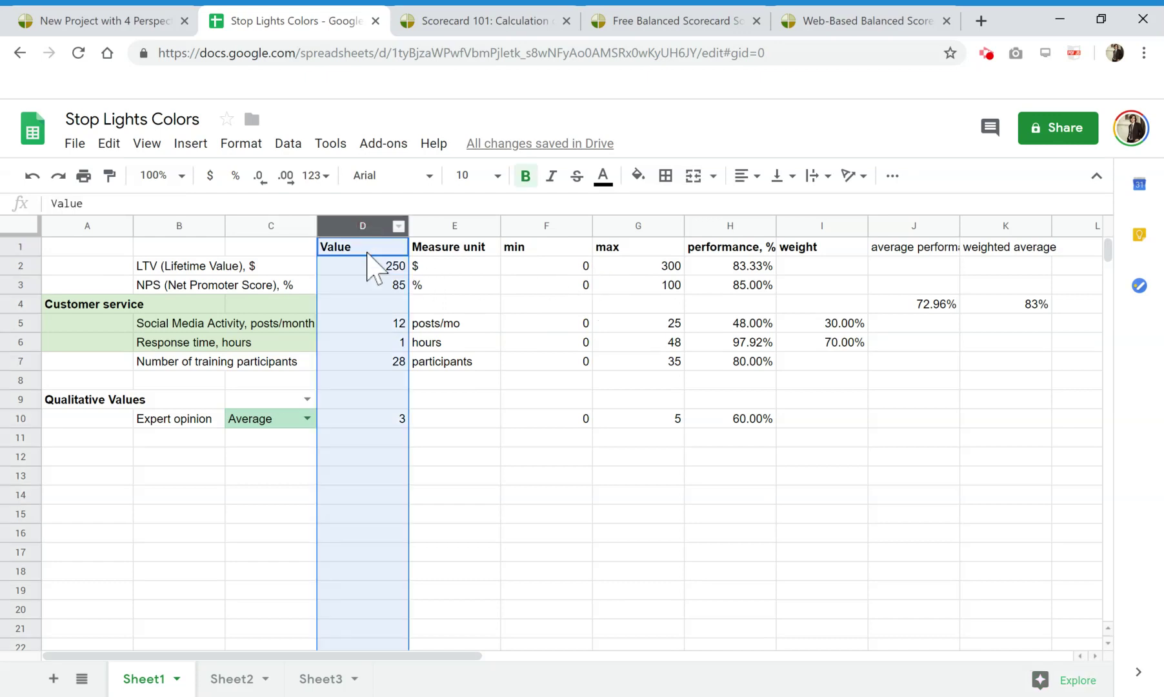
pyautogui.click(378, 271)
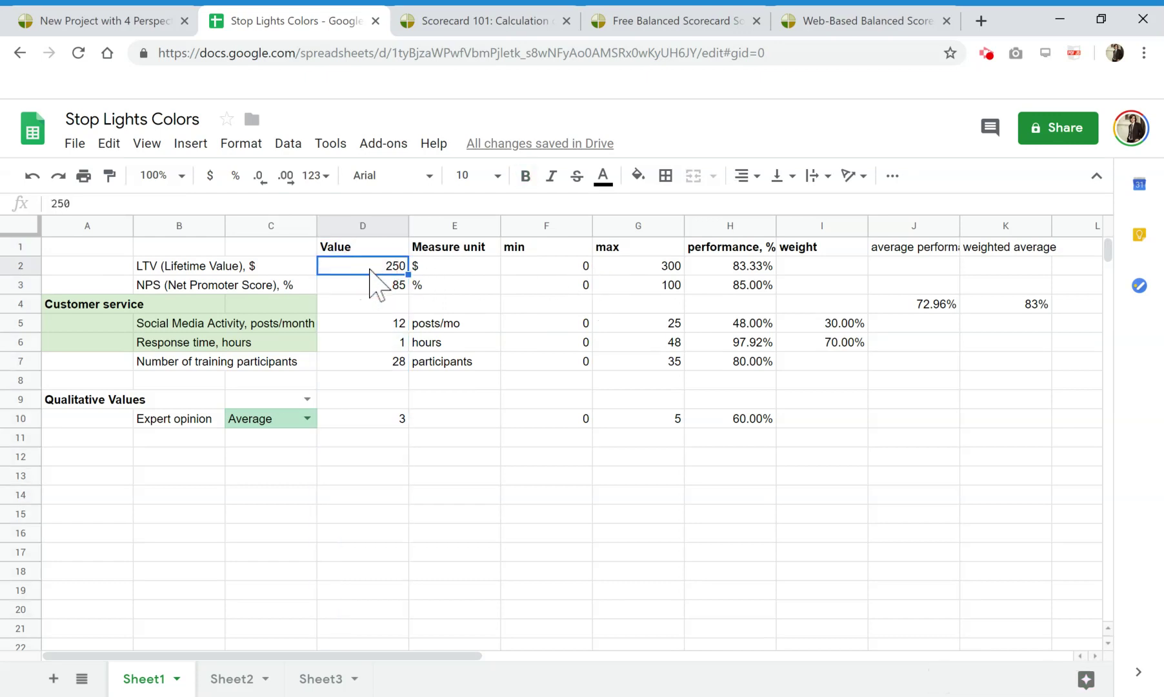
# Step: Check the measure units of the LTV and NPS indicators
pyautogui.click(461, 268)
pyautogui.click(462, 285)
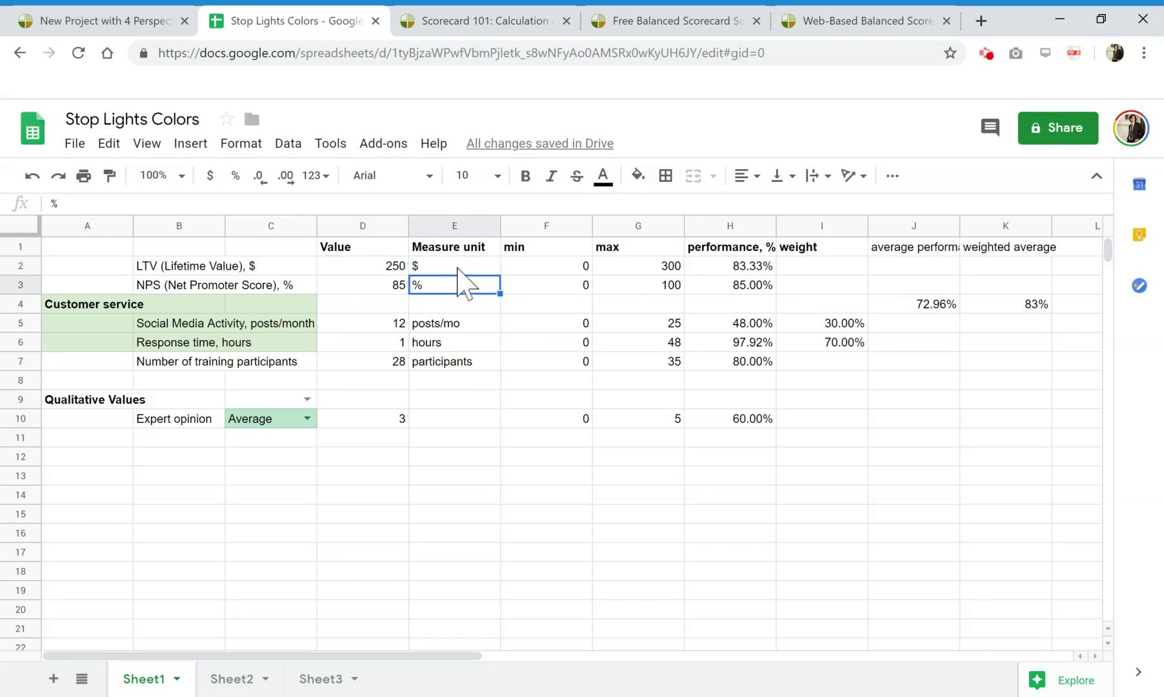
pyautogui.click(458, 268)
pyautogui.click(452, 287)
# Step: Inspect the performance column and the formulas behind the LTV and NPS percentages
pyautogui.click(739, 265)
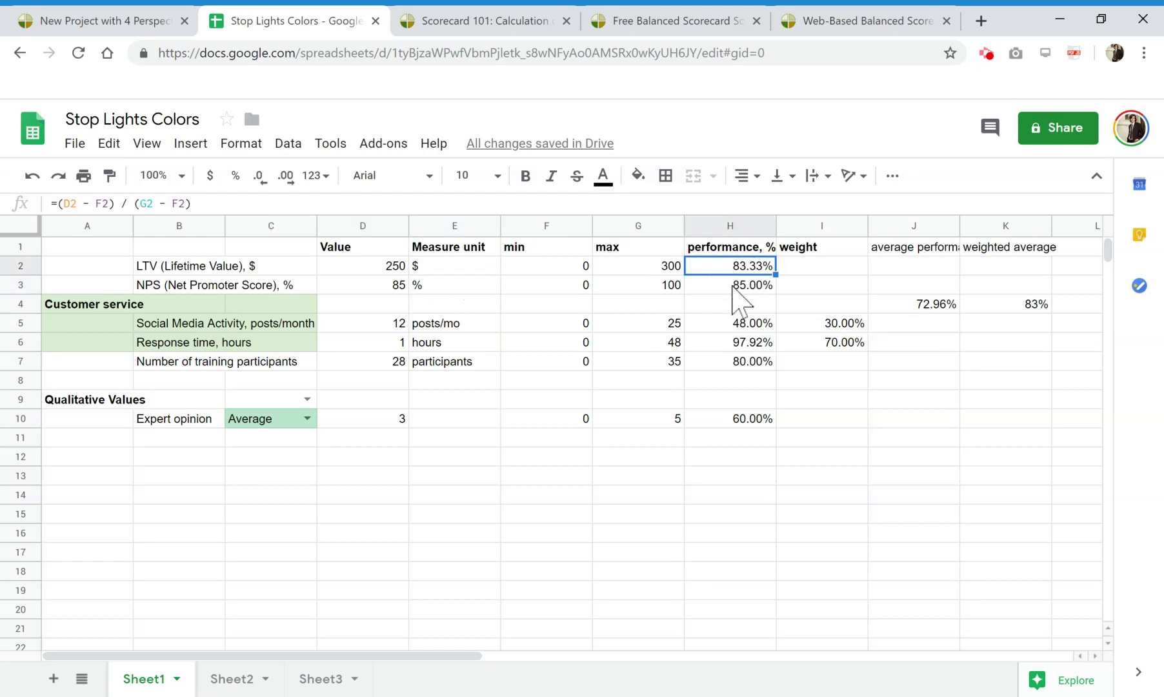
pyautogui.click(735, 226)
pyautogui.click(637, 497)
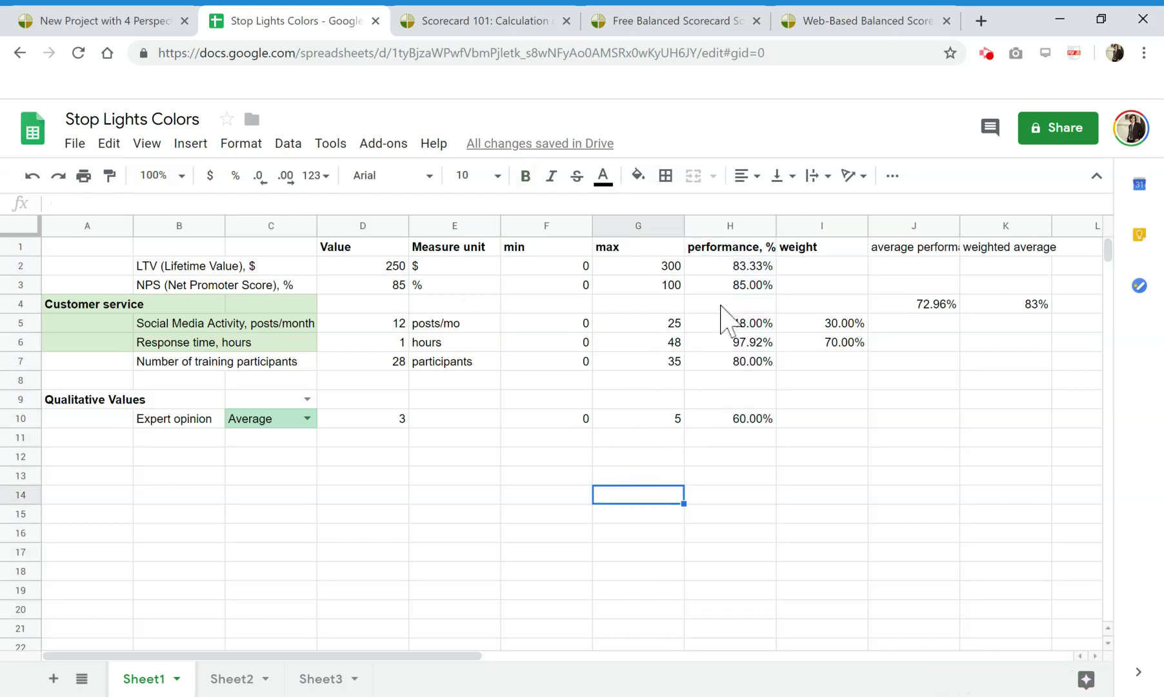
pyautogui.click(737, 267)
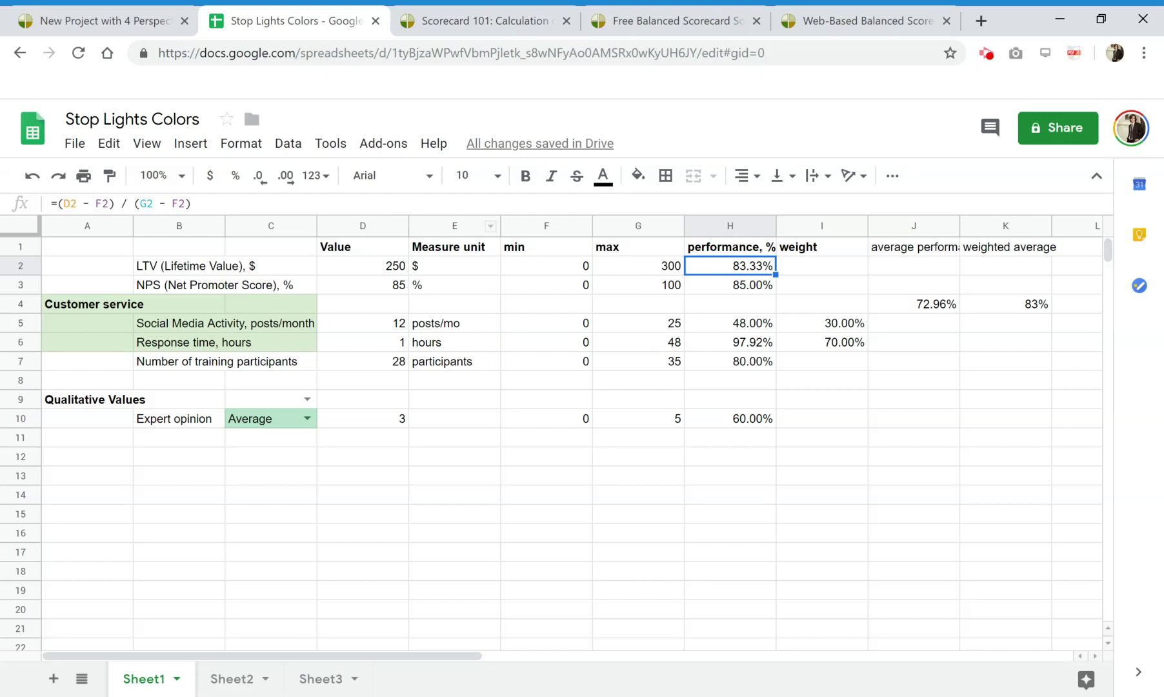
pyautogui.click(735, 285)
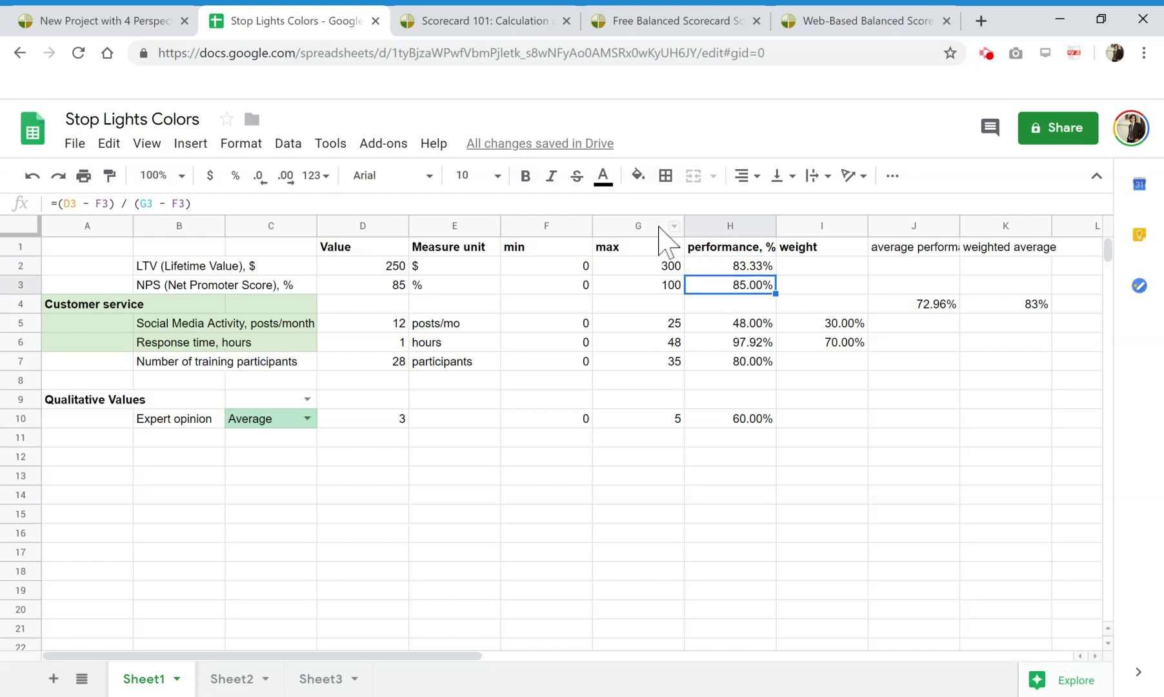
# Step: Compare the value, min, max and measure unit of LTV with its performance formula
pyautogui.click(380, 263)
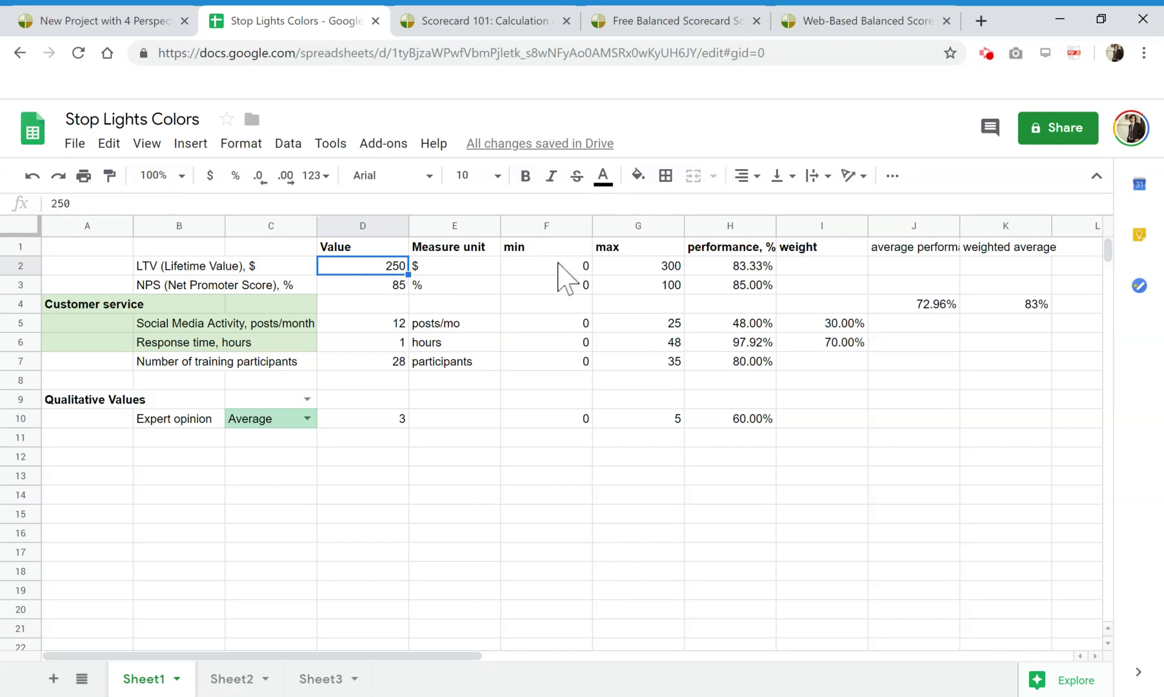
pyautogui.moveTo(558, 263); pyautogui.dragTo(678, 267)
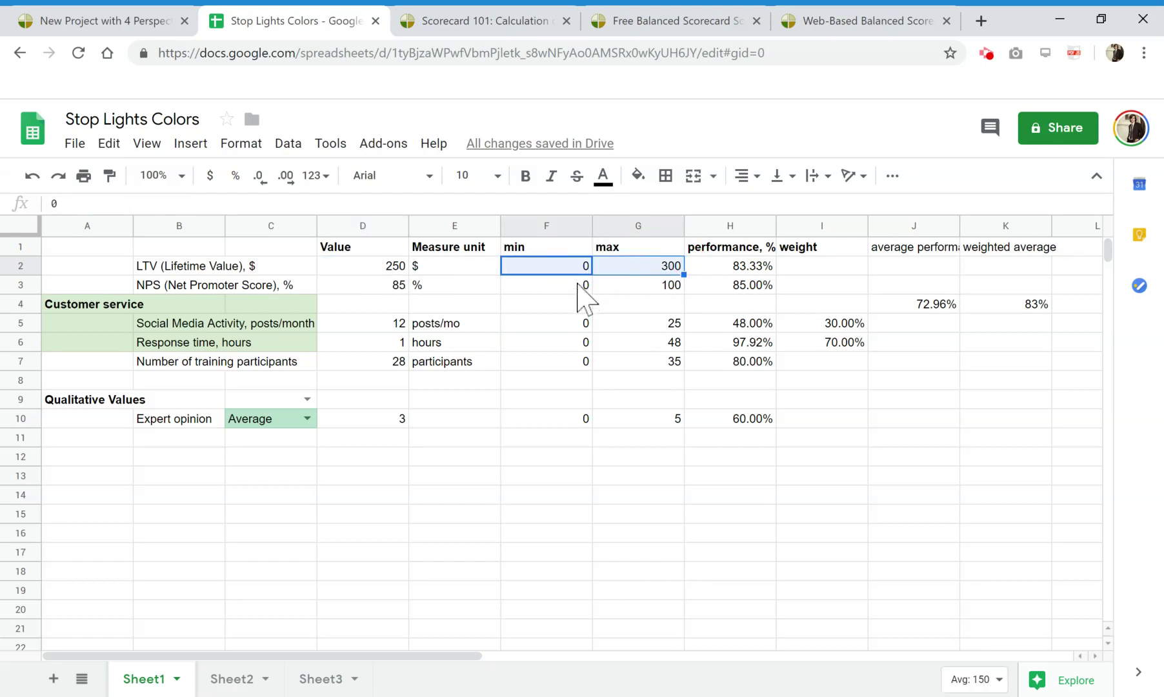
pyautogui.click(432, 266)
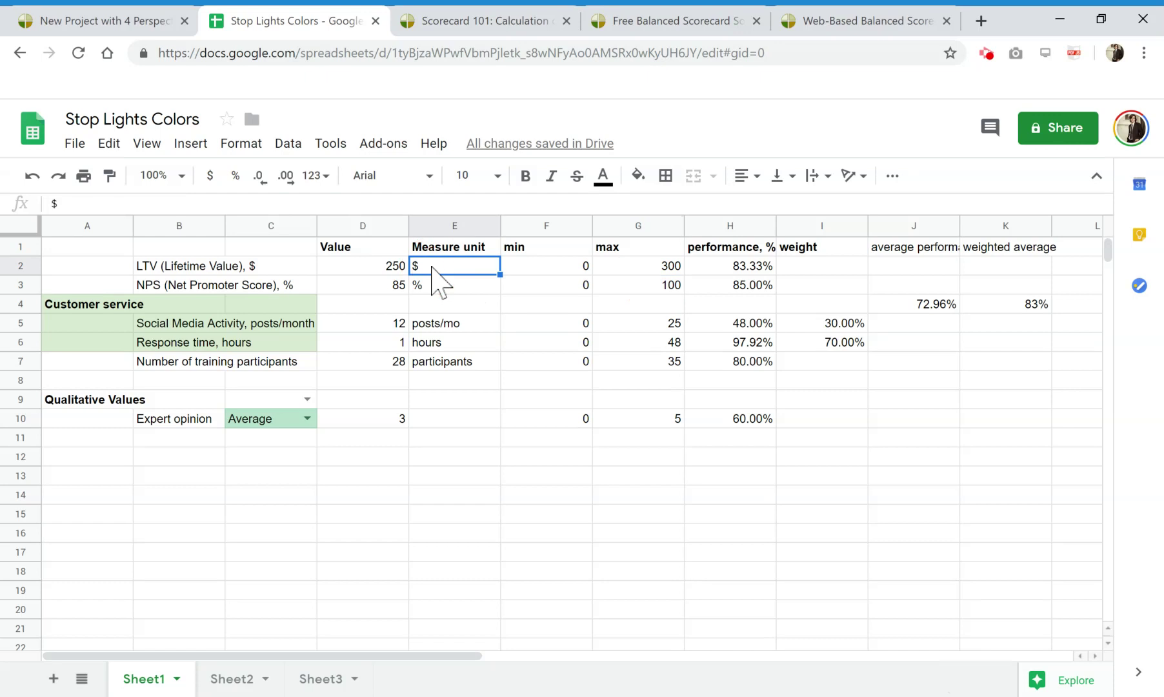
pyautogui.click(733, 265)
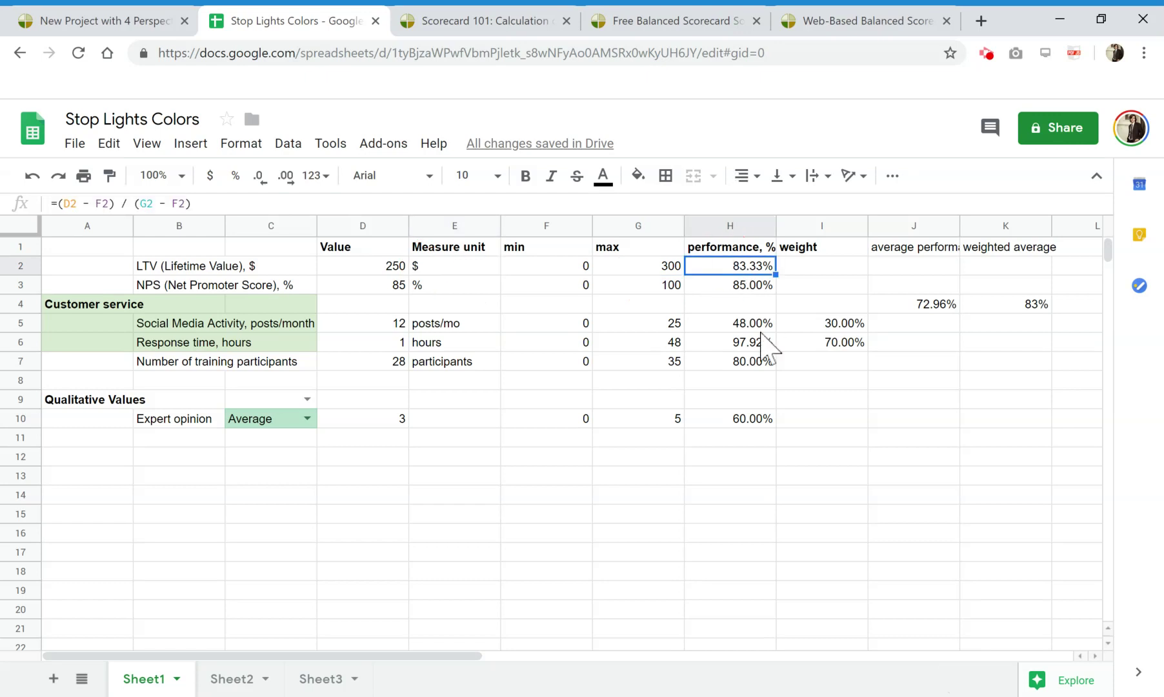
# Step: Compare the performance formulas of Number of training participants and Response time, and review the whole performance column
pyautogui.click(748, 363)
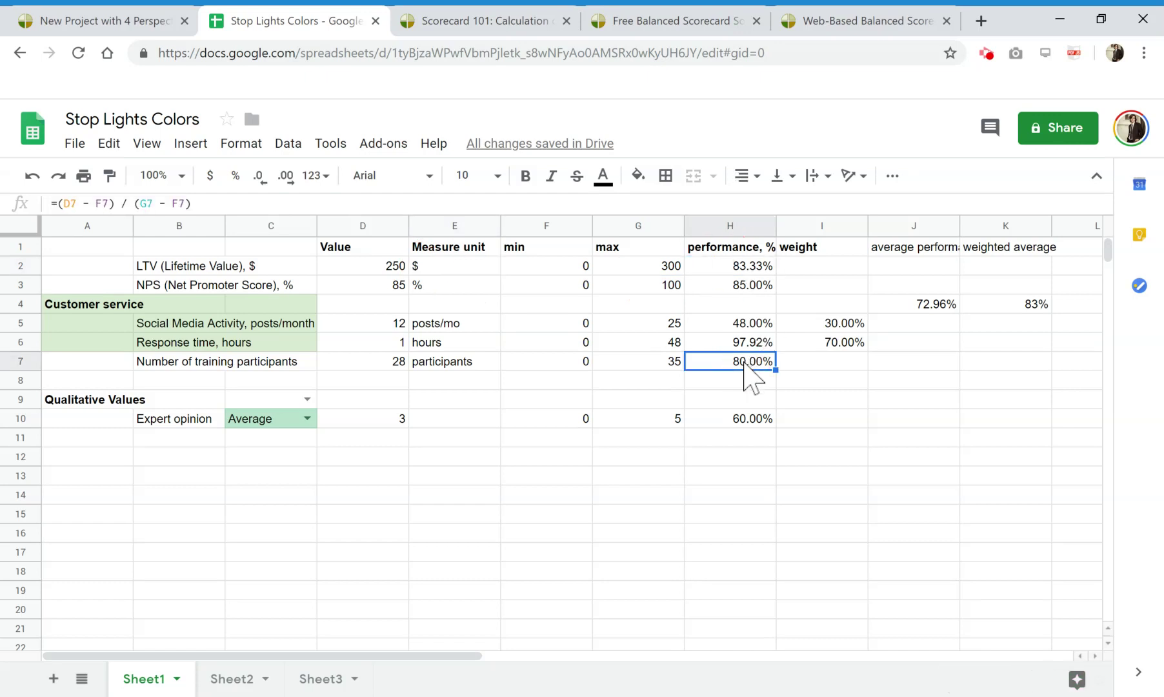
pyautogui.click(194, 366)
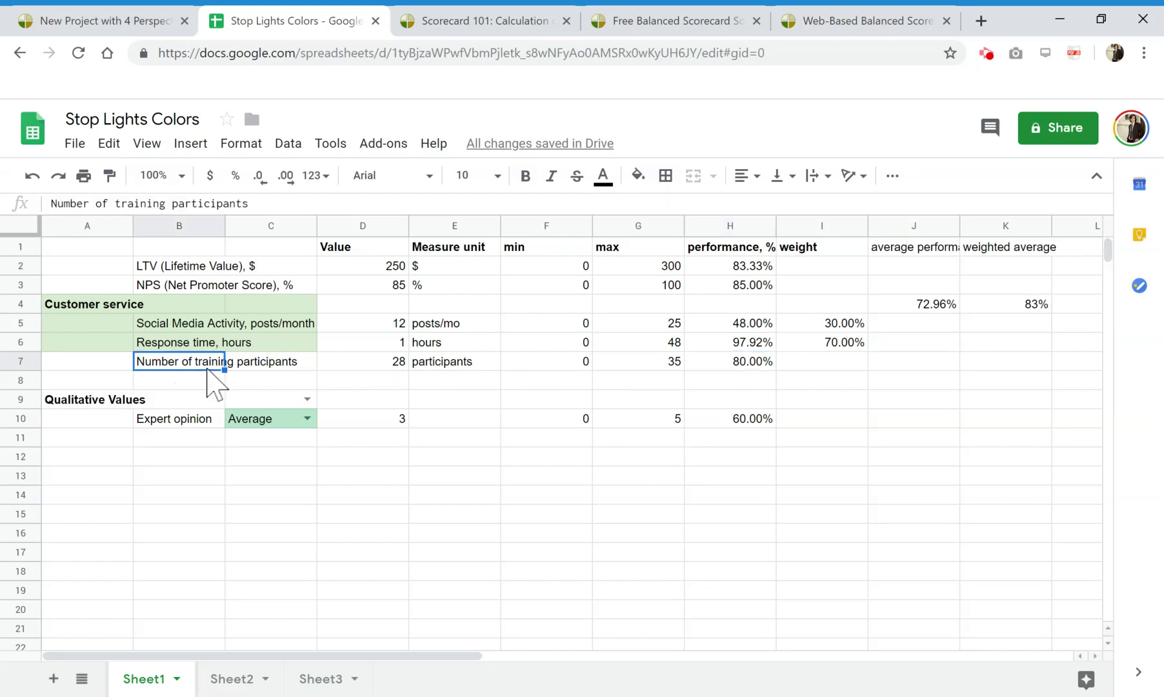
pyautogui.click(194, 342)
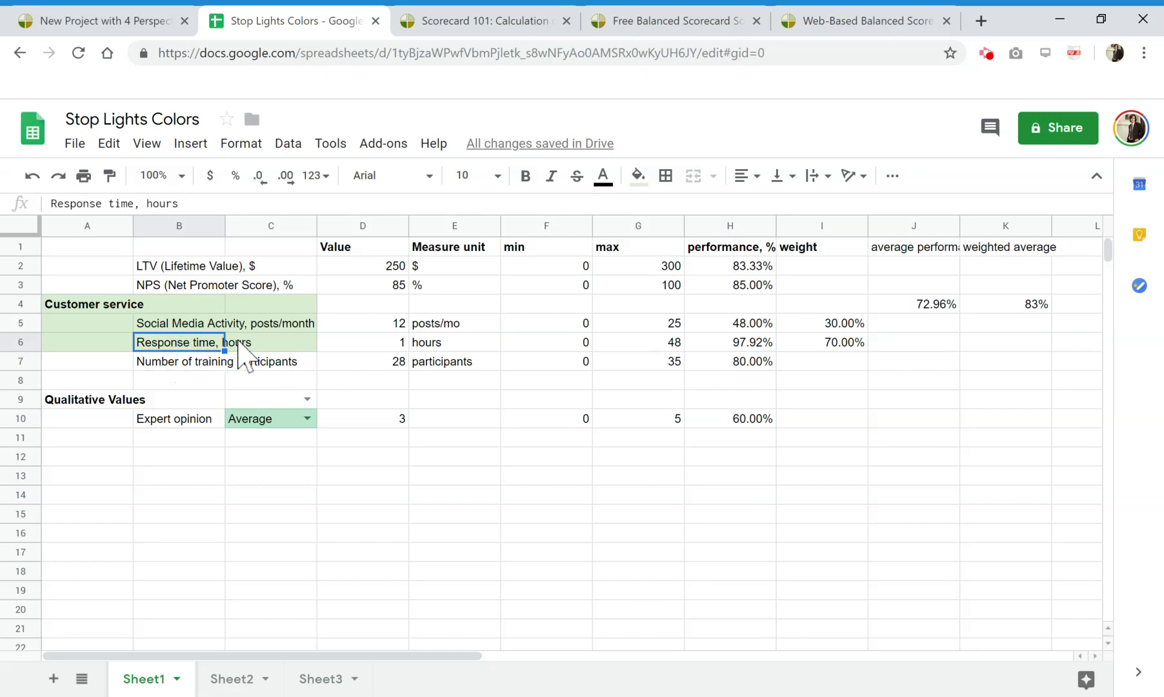
pyautogui.click(755, 342)
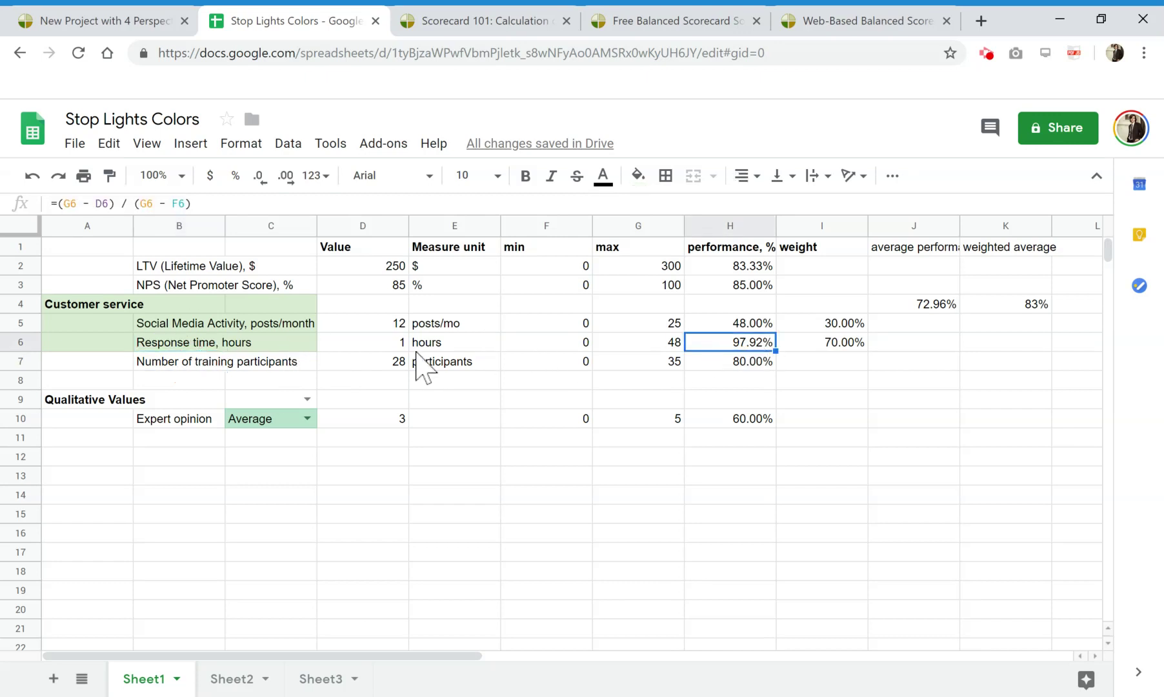
pyautogui.click(397, 343)
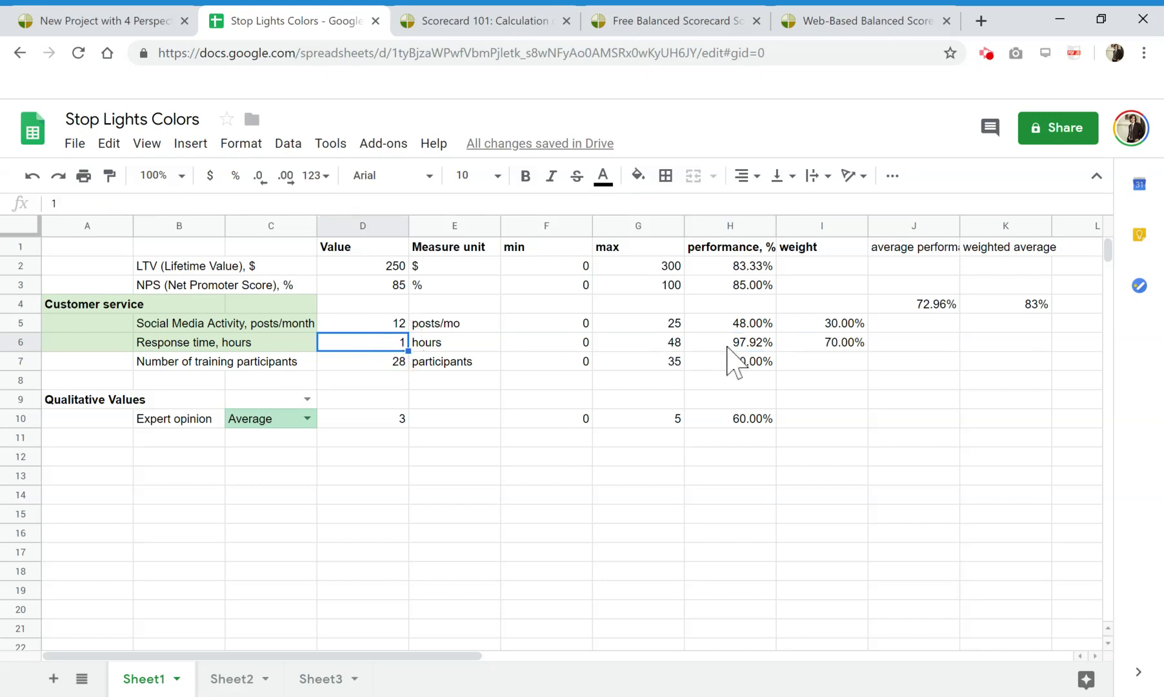
pyautogui.click(747, 345)
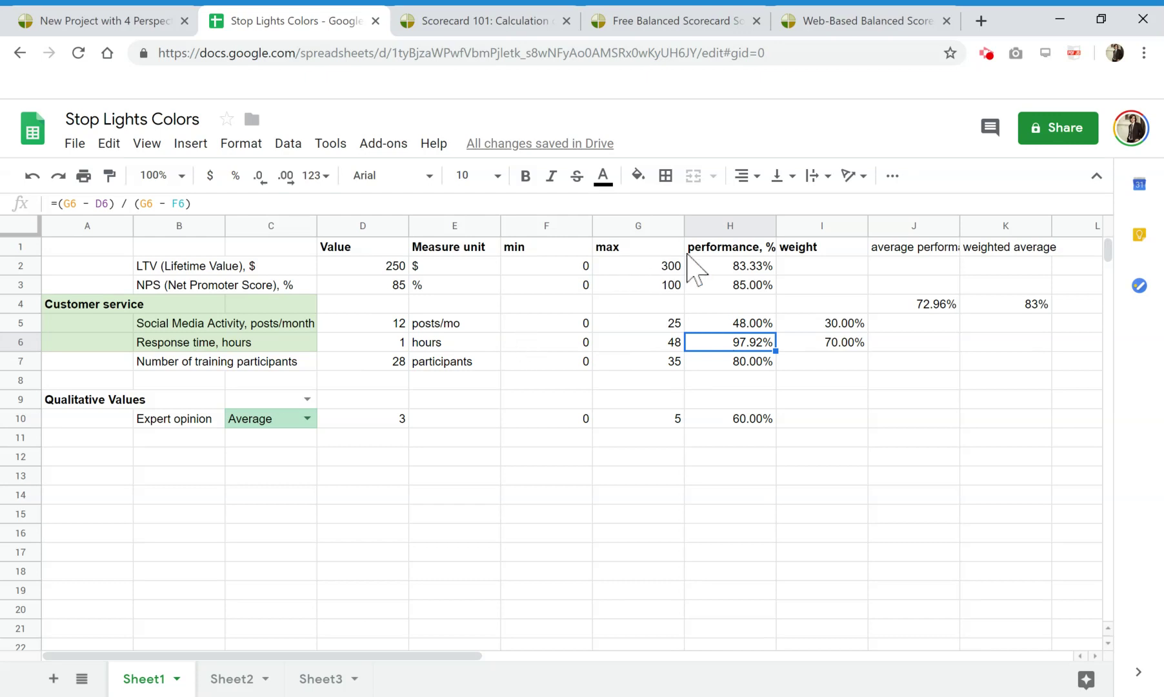
pyautogui.click(733, 223)
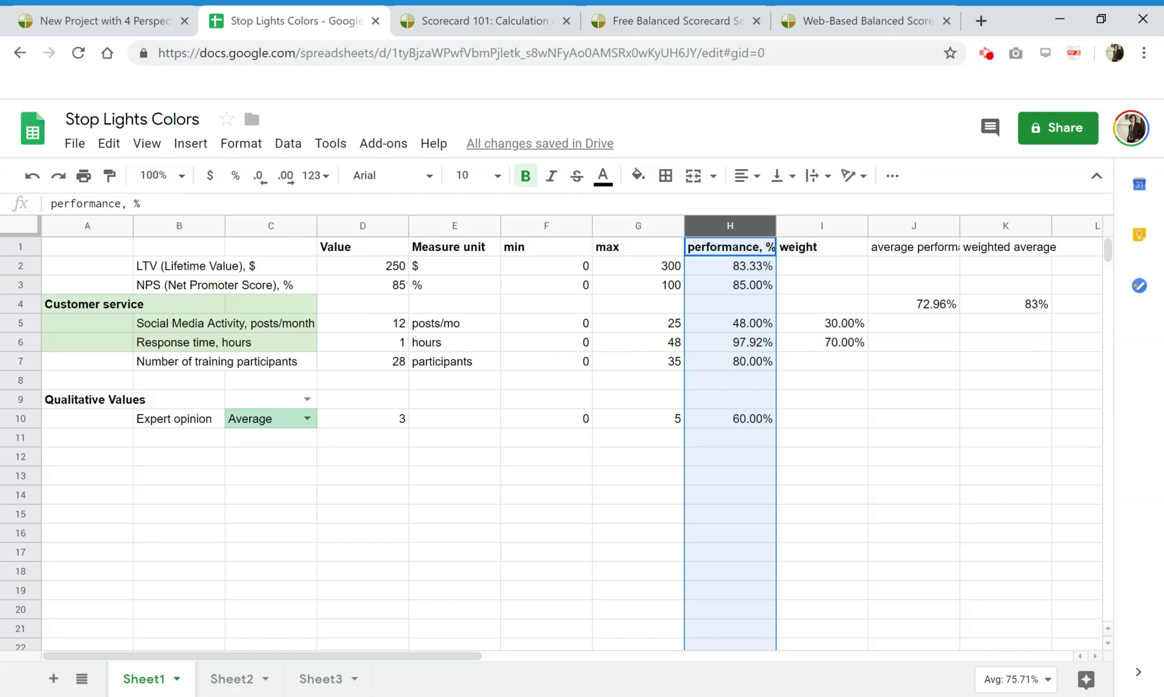
# Step: Compare the Value column with the performance column, and check the LTV value
pyautogui.click(380, 226)
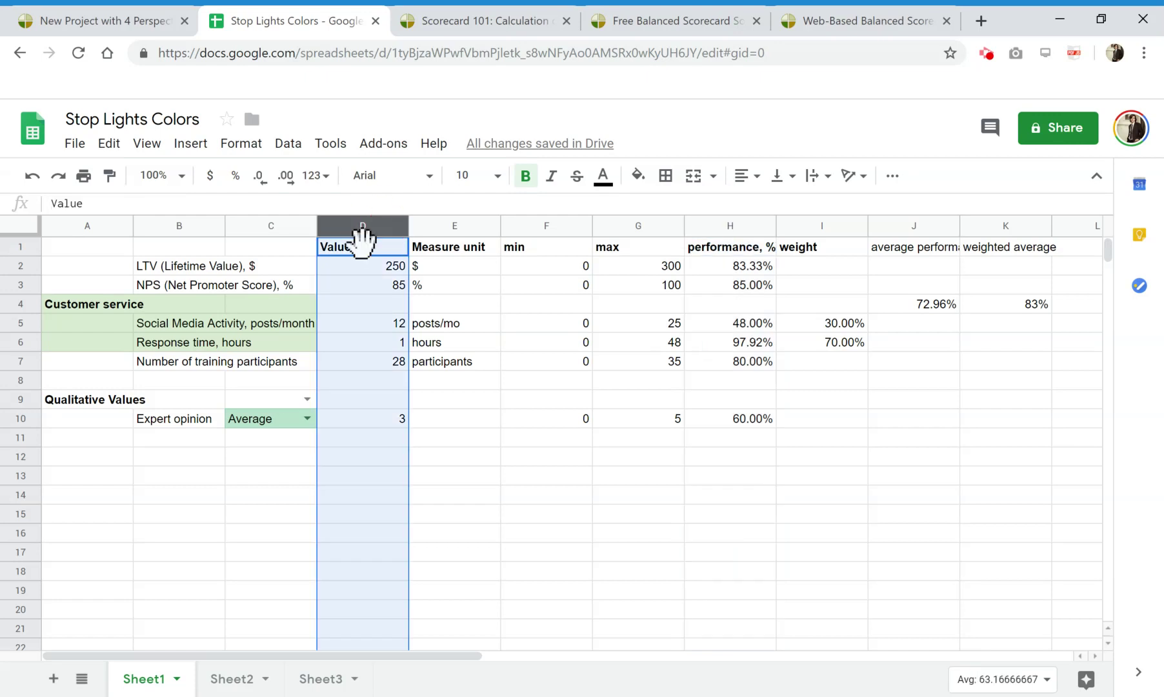
pyautogui.click(735, 226)
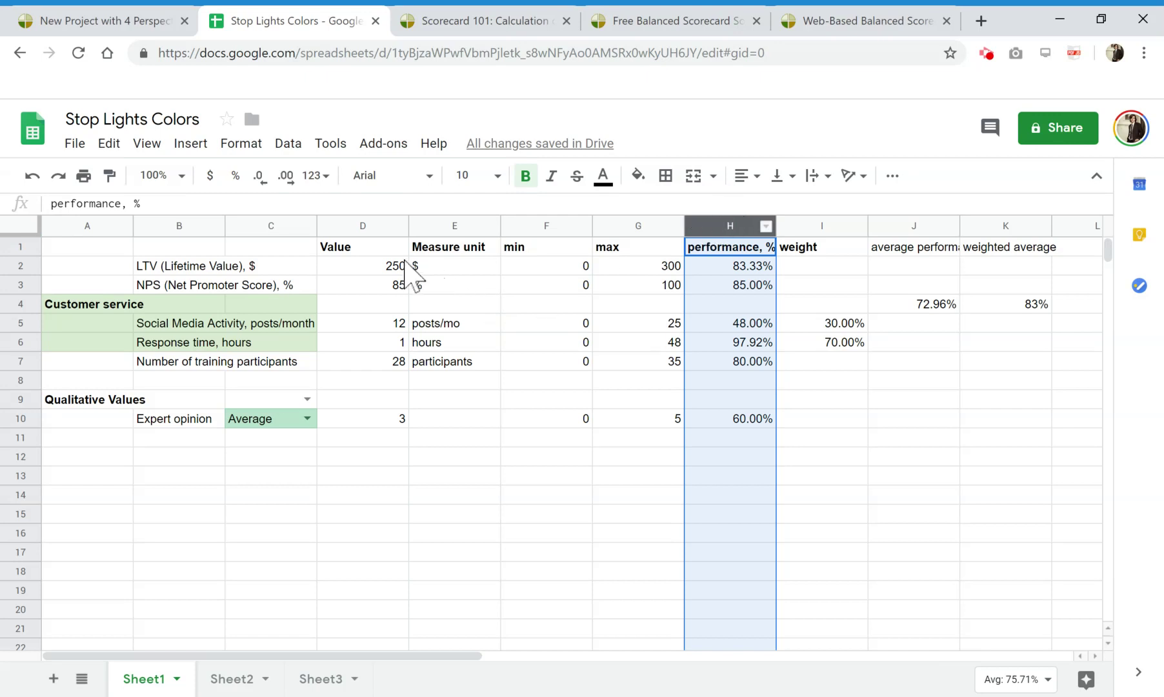
pyautogui.click(374, 261)
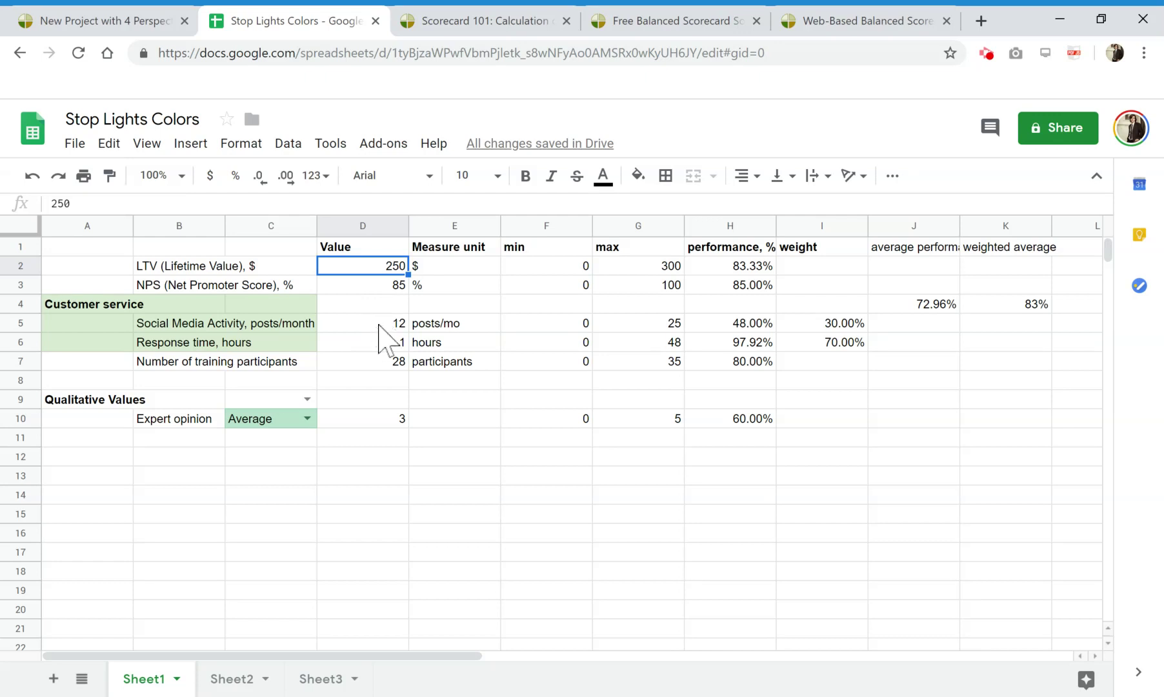
# Step: Start a conditional formatting rule for the entire performance column
pyautogui.click(731, 228)
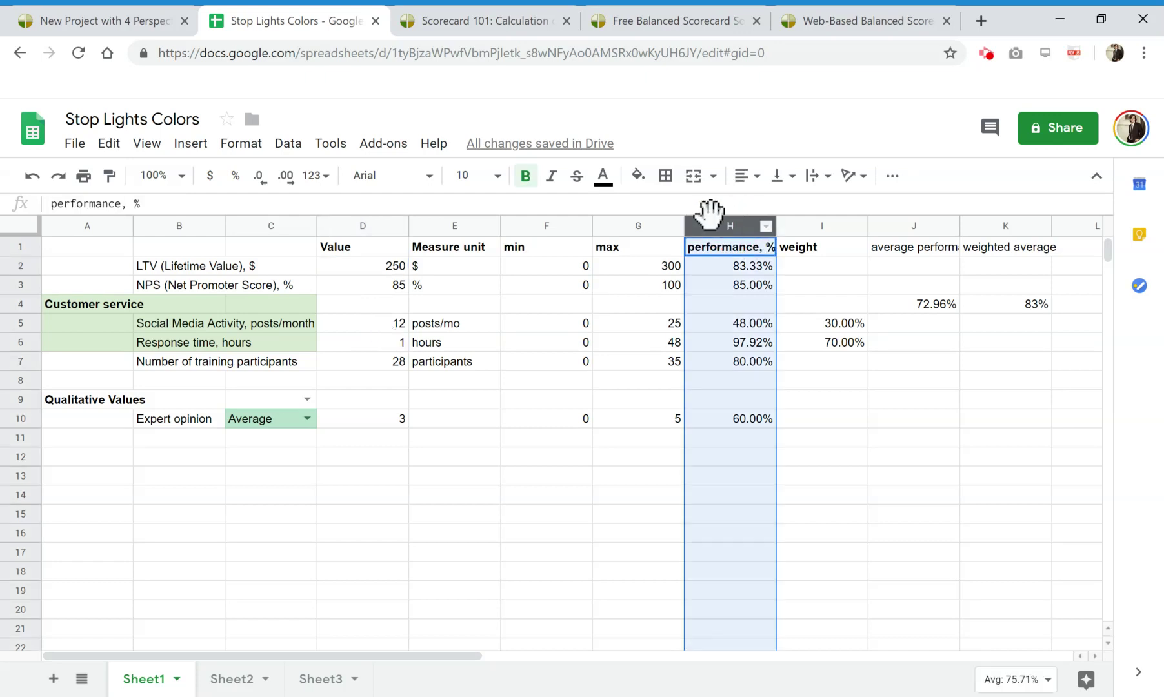
pyautogui.click(241, 145)
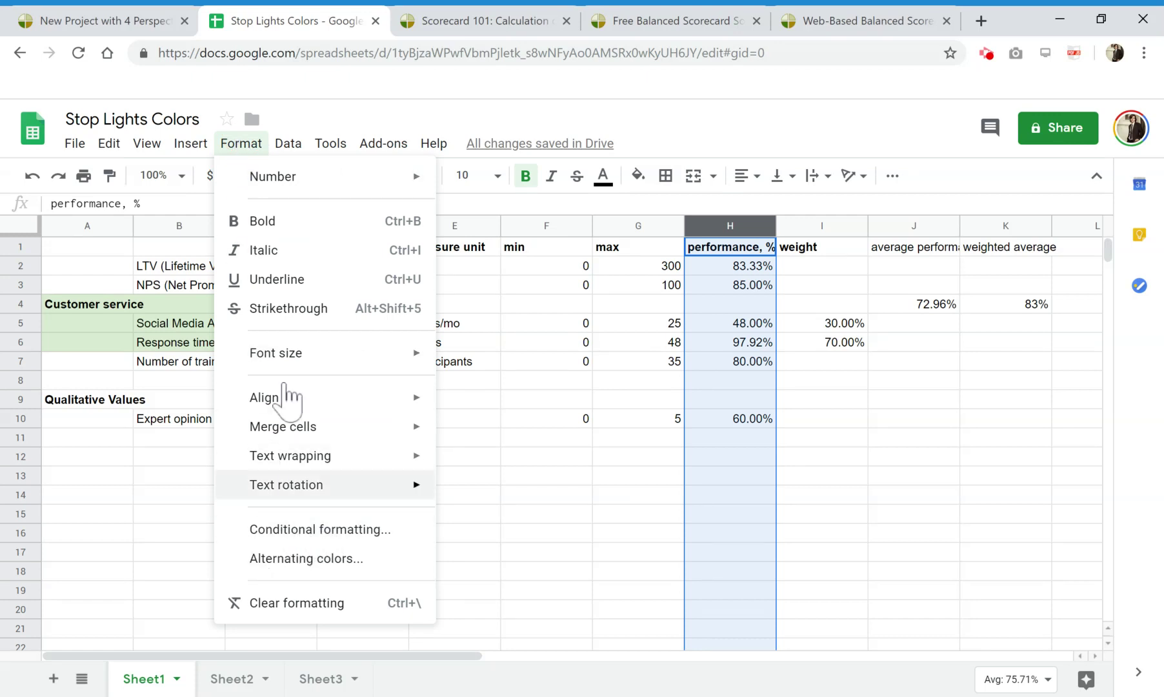
pyautogui.click(303, 531)
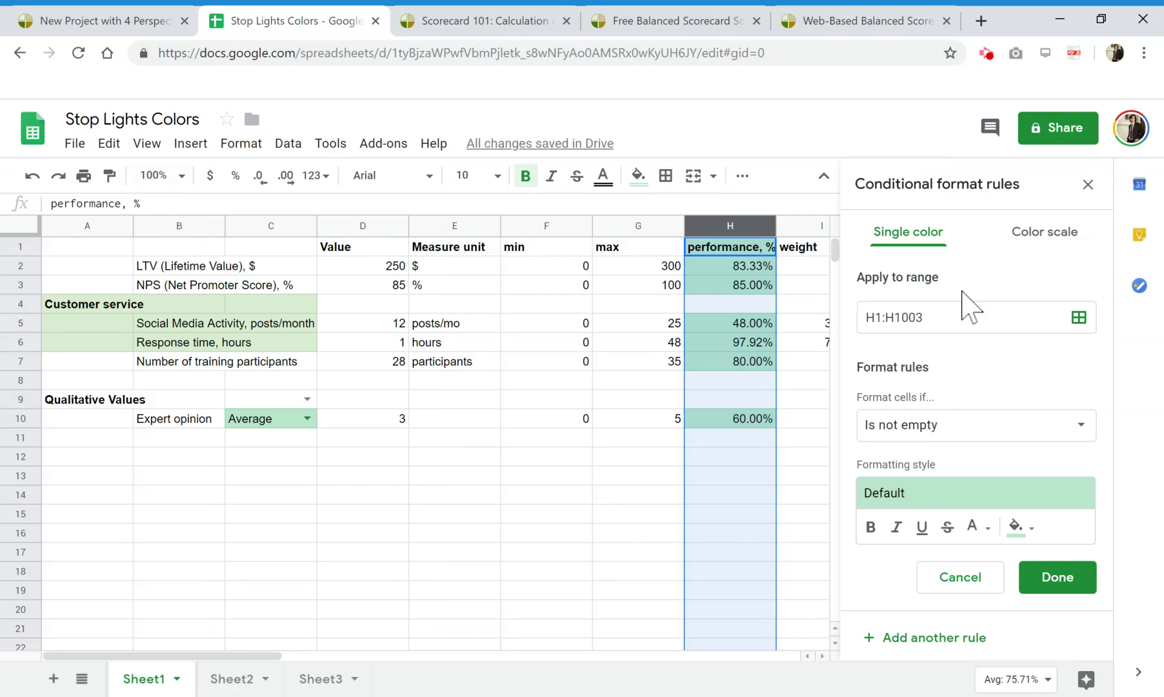
# Step: Compare the color scale formatting of the performance column with the single color option, ending on single color
pyautogui.click(987, 424)
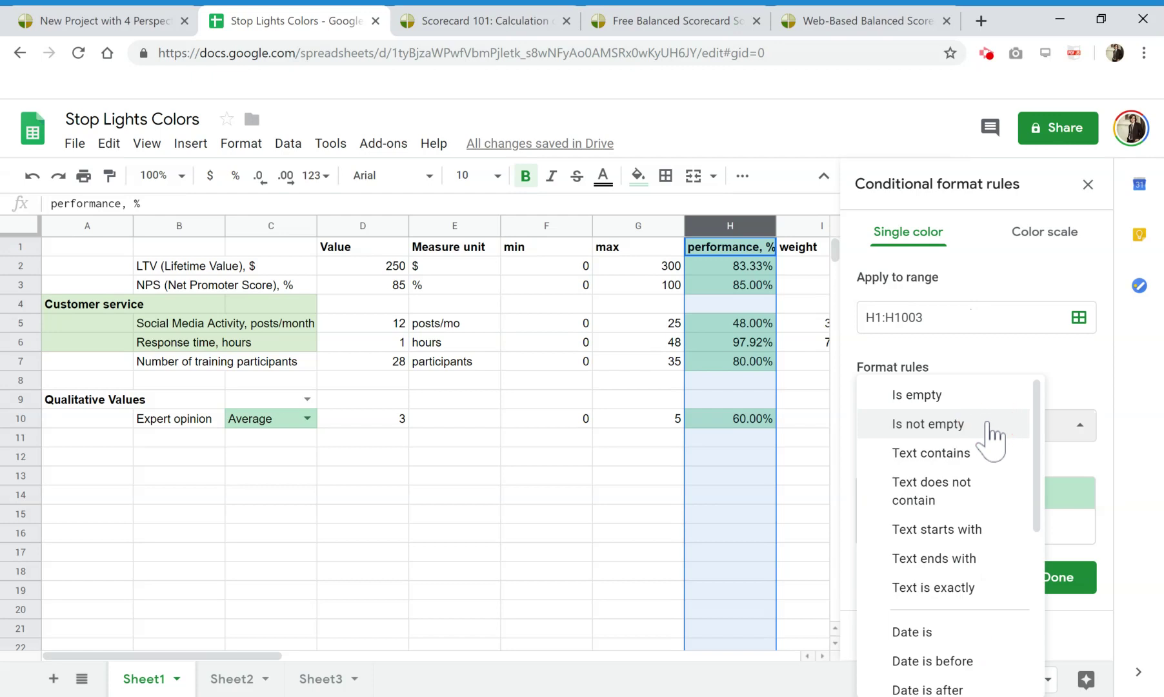
pyautogui.click(1080, 427)
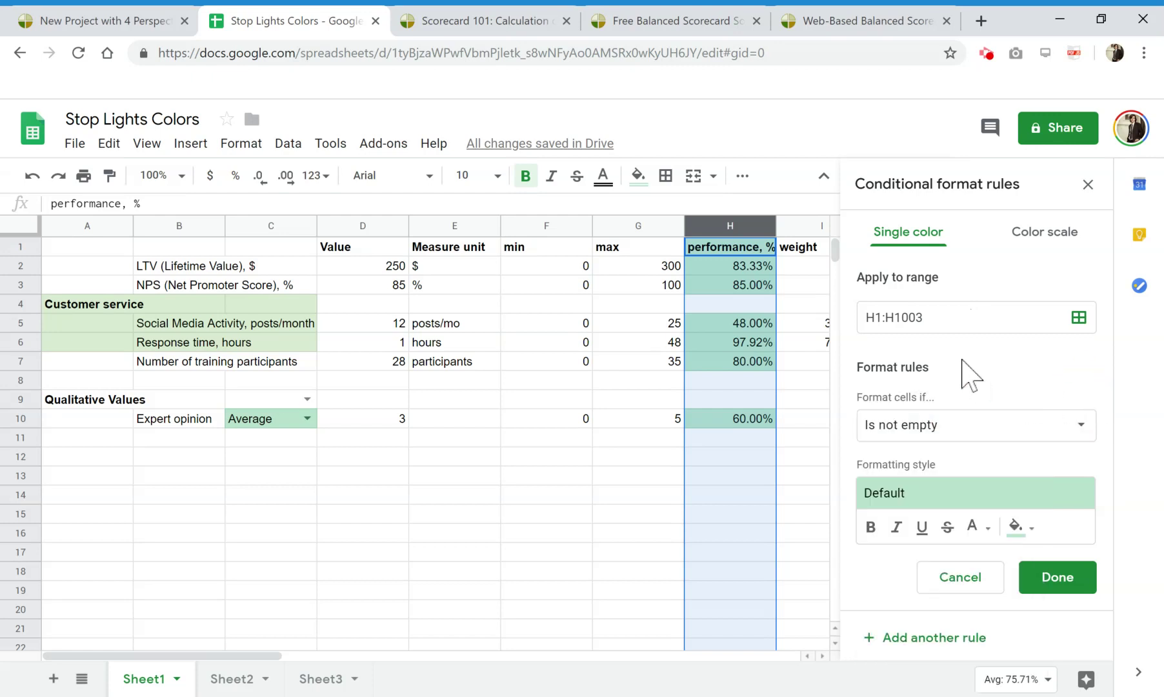
pyautogui.click(1035, 233)
pyautogui.click(927, 244)
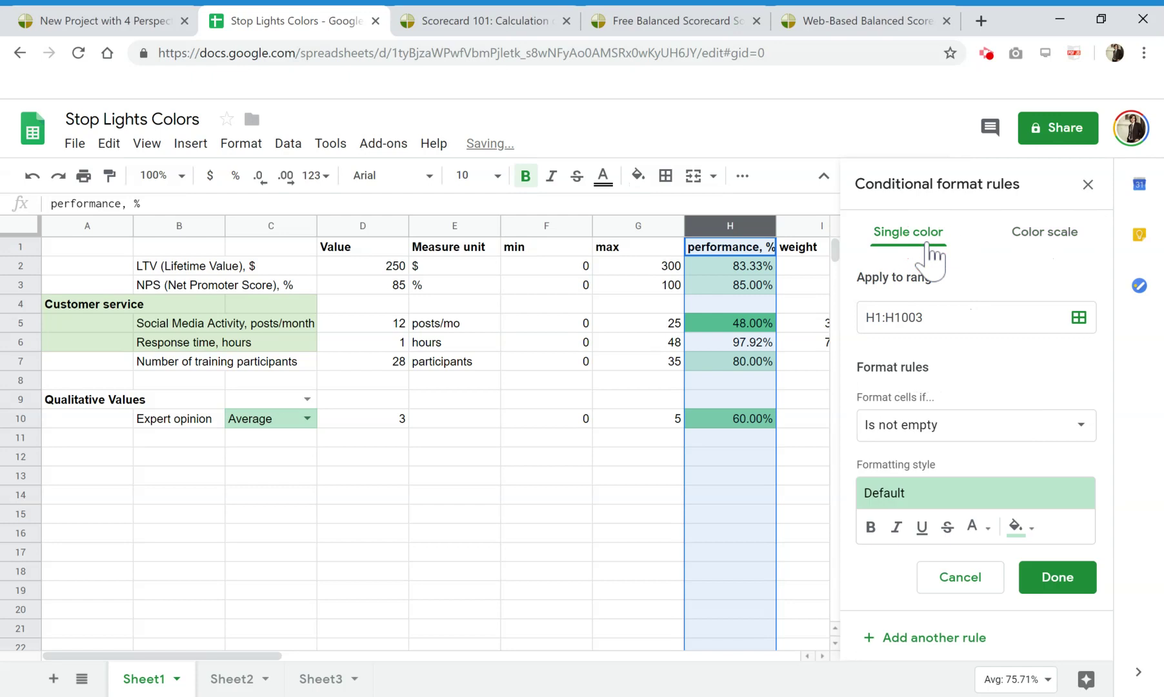
pyautogui.click(1034, 238)
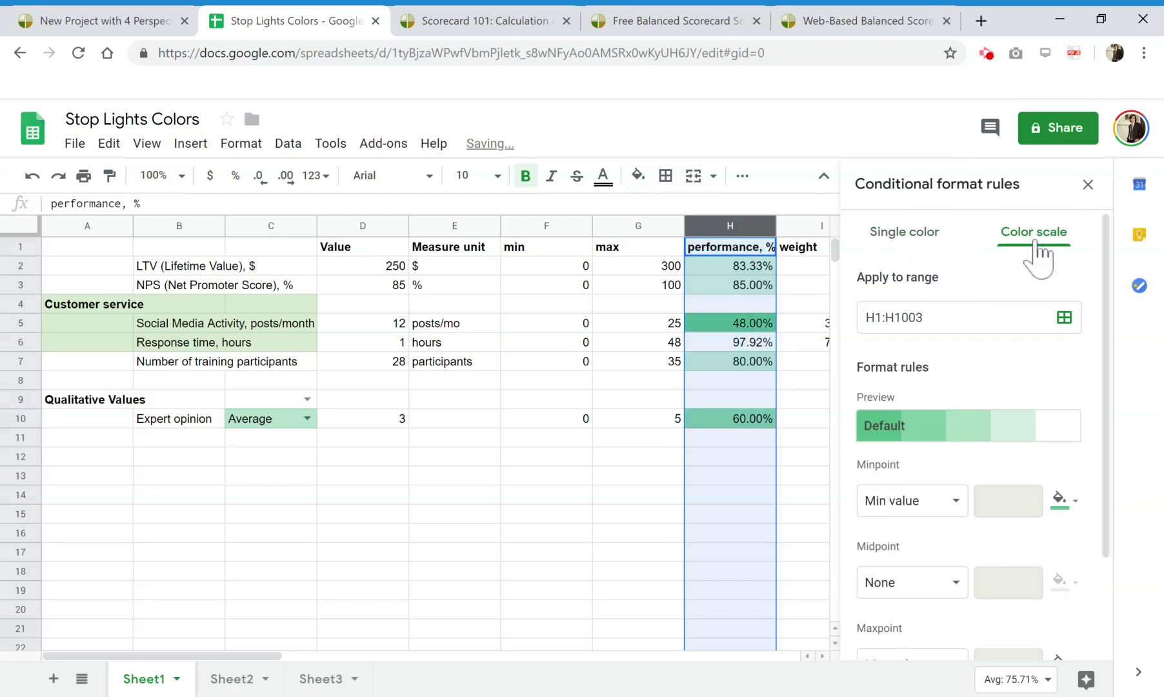
pyautogui.click(927, 232)
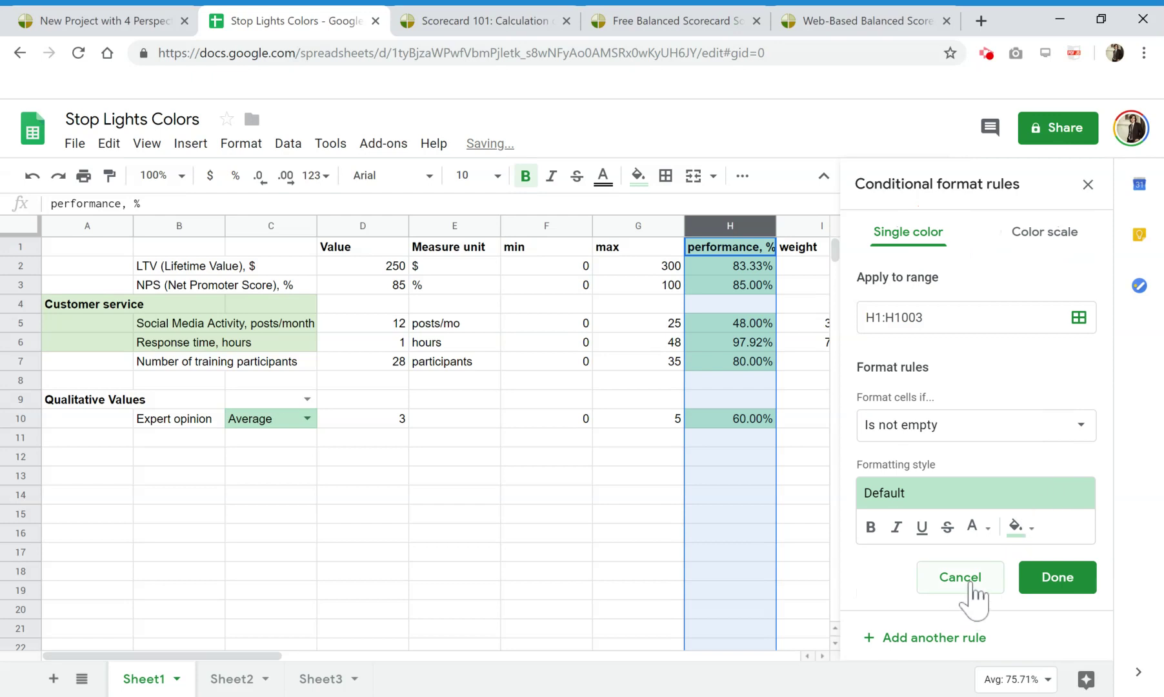
# Step: Set the single color rule's condition to Greater than
pyautogui.click(963, 434)
pyautogui.scroll(-5, 962, 511)
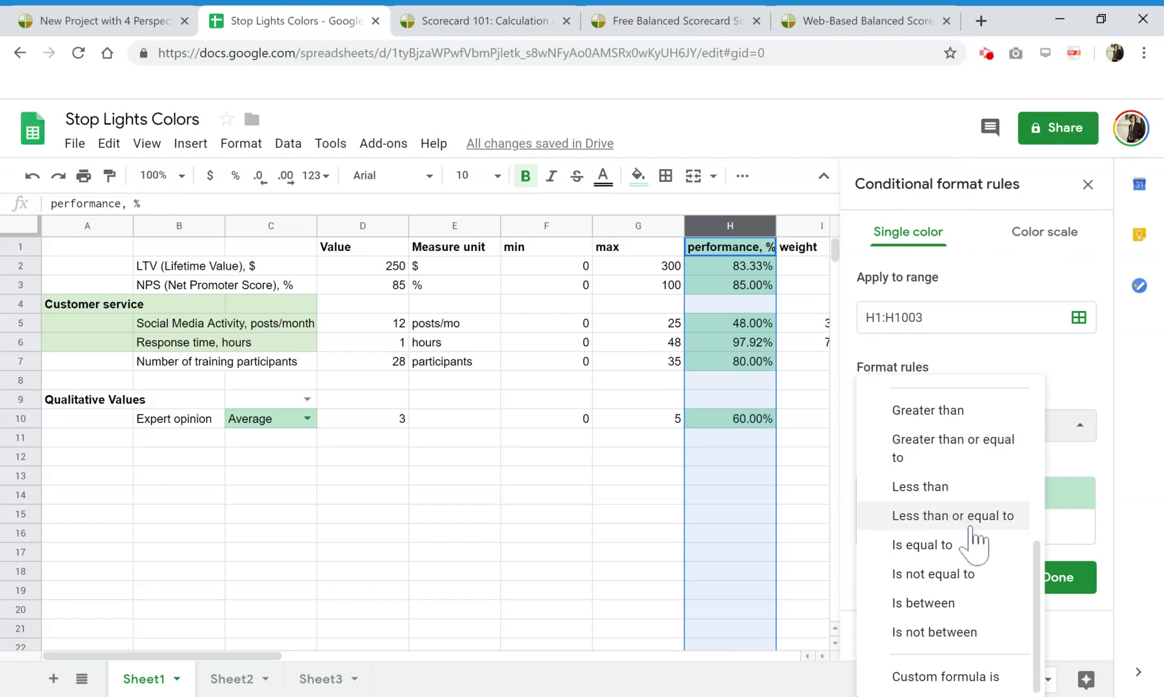
pyautogui.scroll(2, 971, 548)
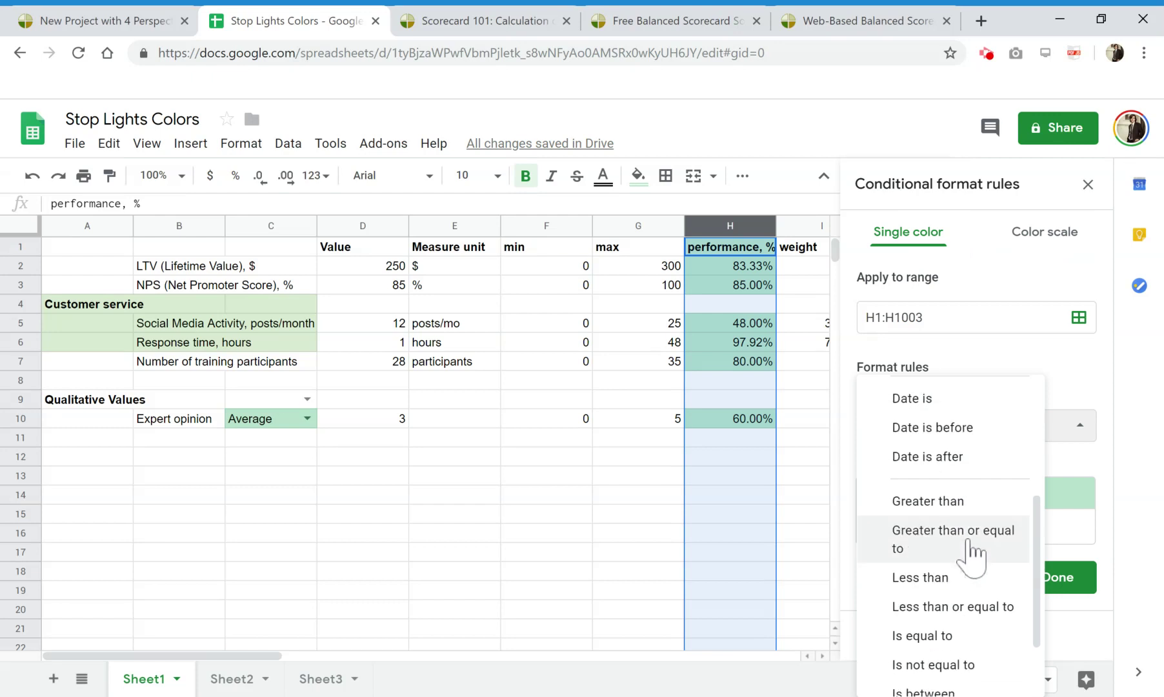
pyautogui.scroll(-3, 970, 535)
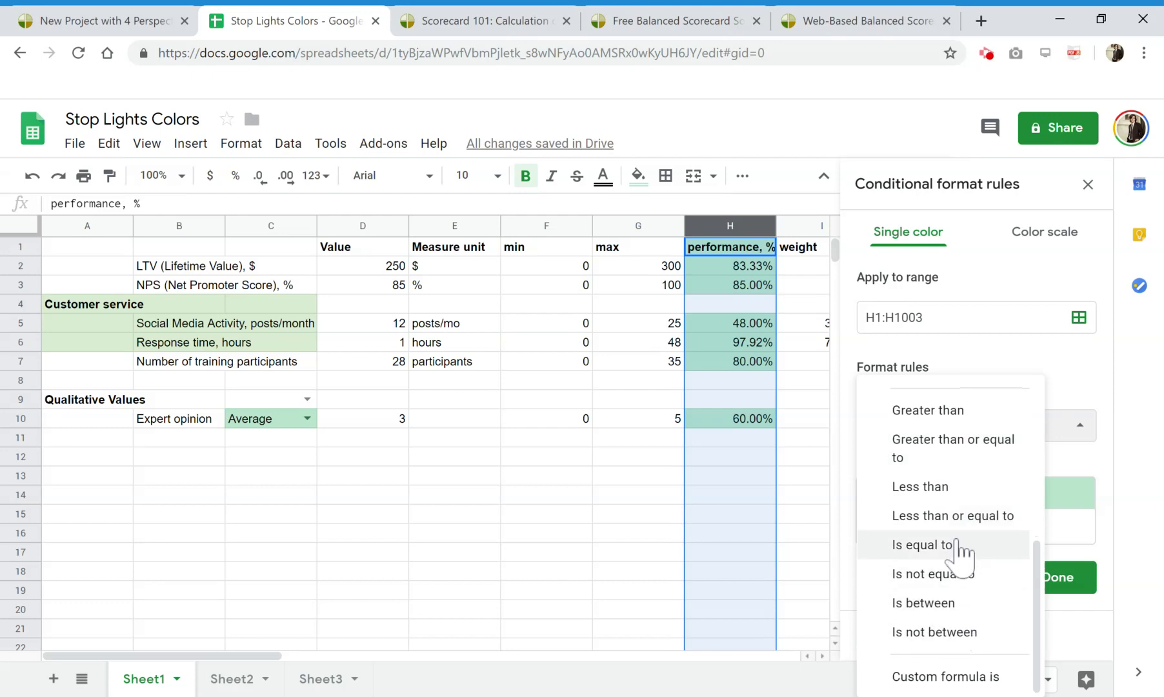
pyautogui.scroll(2, 962, 545)
pyautogui.click(971, 507)
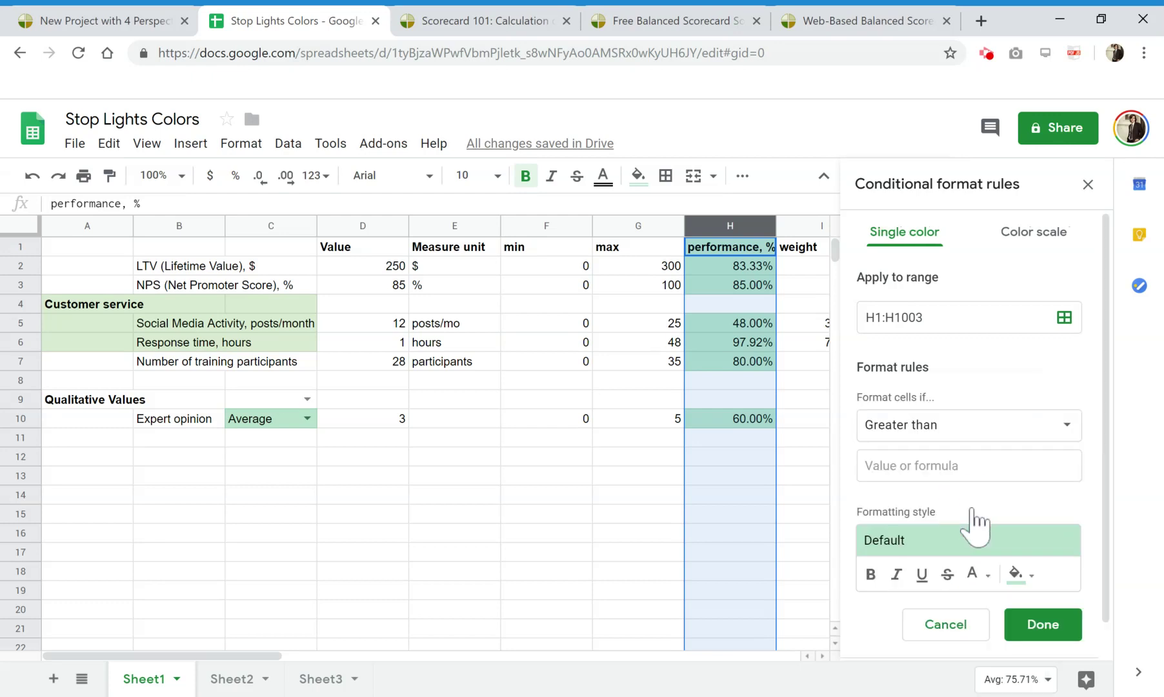
# Step: Complete the Greater than rule with a threshold of 0.8 and a bright green fill, and save it
pyautogui.click(935, 465)
pyautogui.write('80')
pyautogui.click(1016, 574)
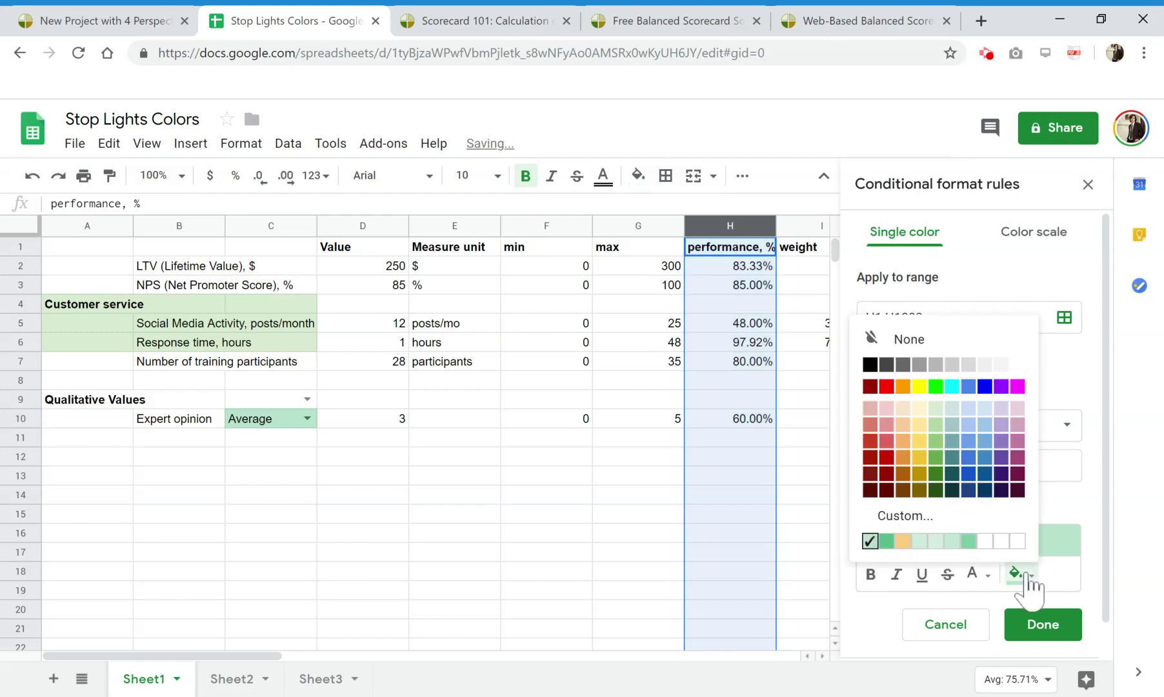
pyautogui.click(935, 385)
pyautogui.click(771, 466)
pyautogui.write('0.8')
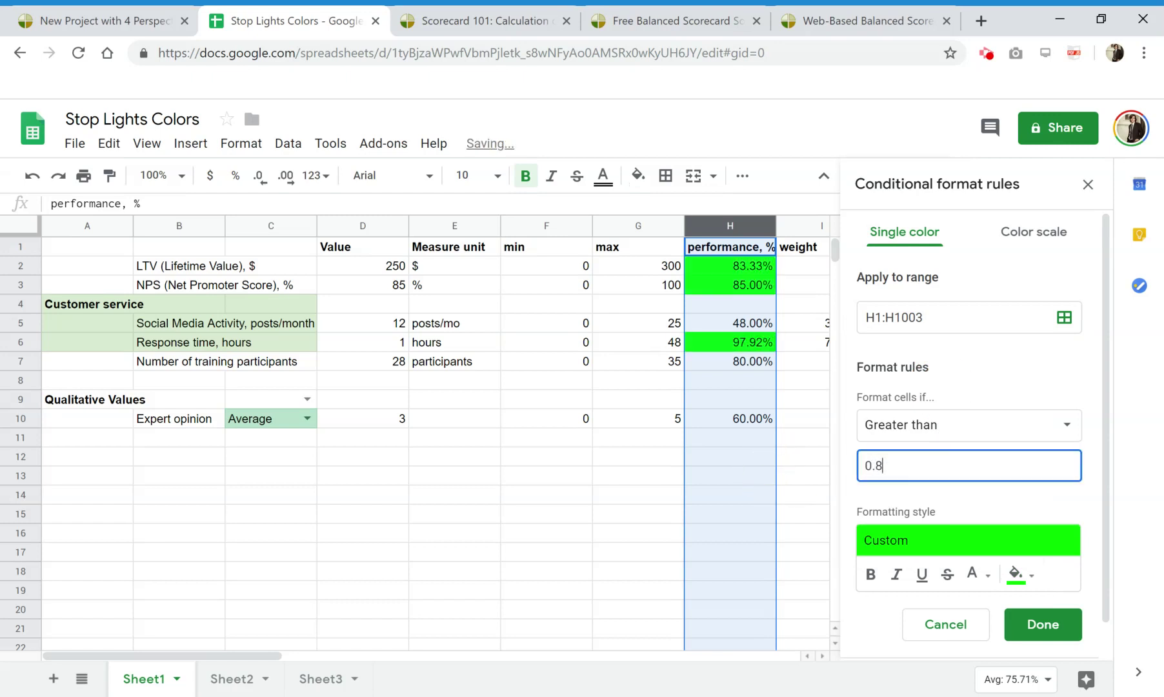
pyautogui.click(1046, 624)
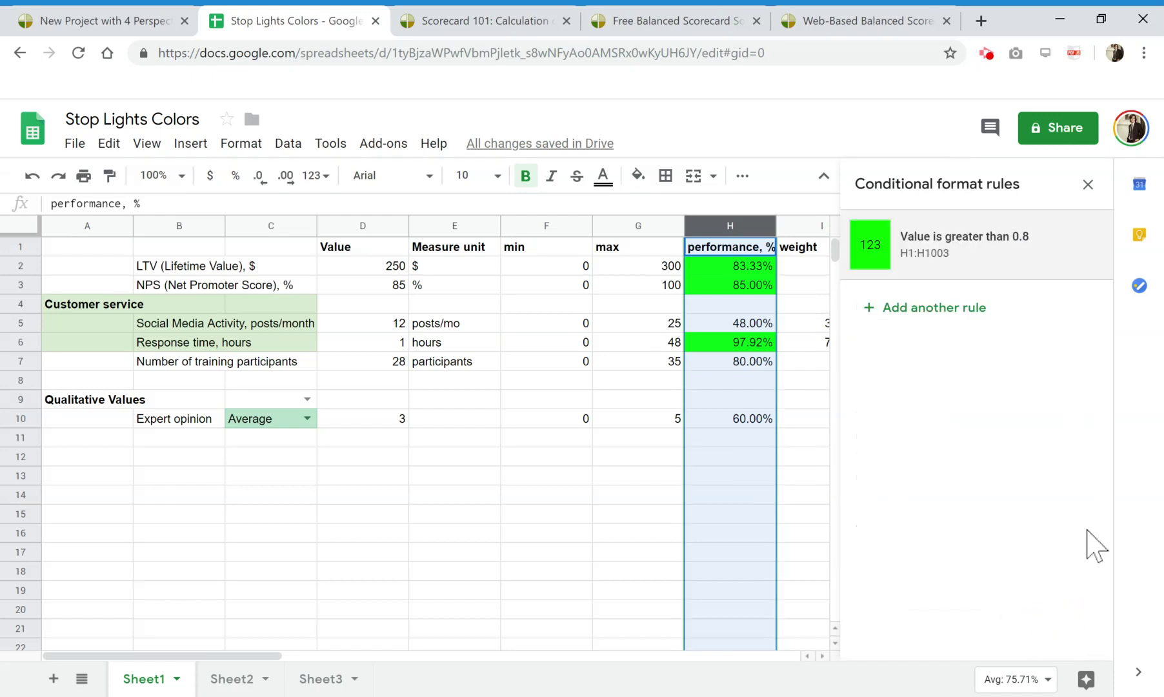
# Step: Add a second rule for the performance column with the condition Less than
pyautogui.click(992, 310)
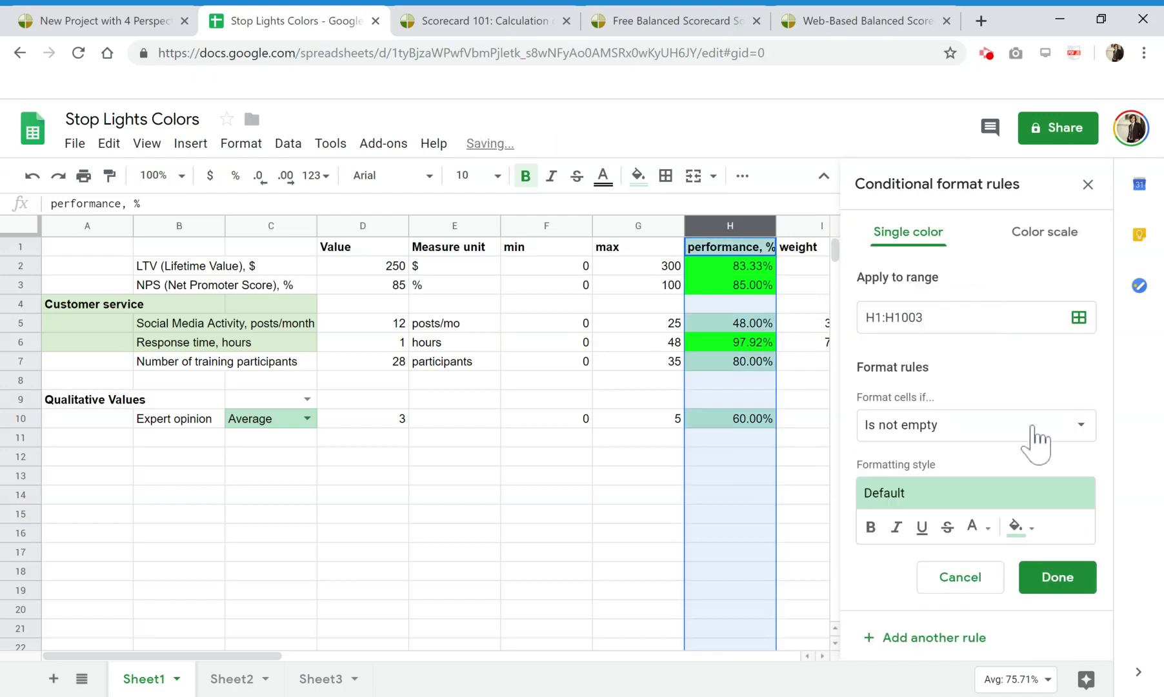
pyautogui.click(1087, 437)
pyautogui.scroll(-5, 964, 558)
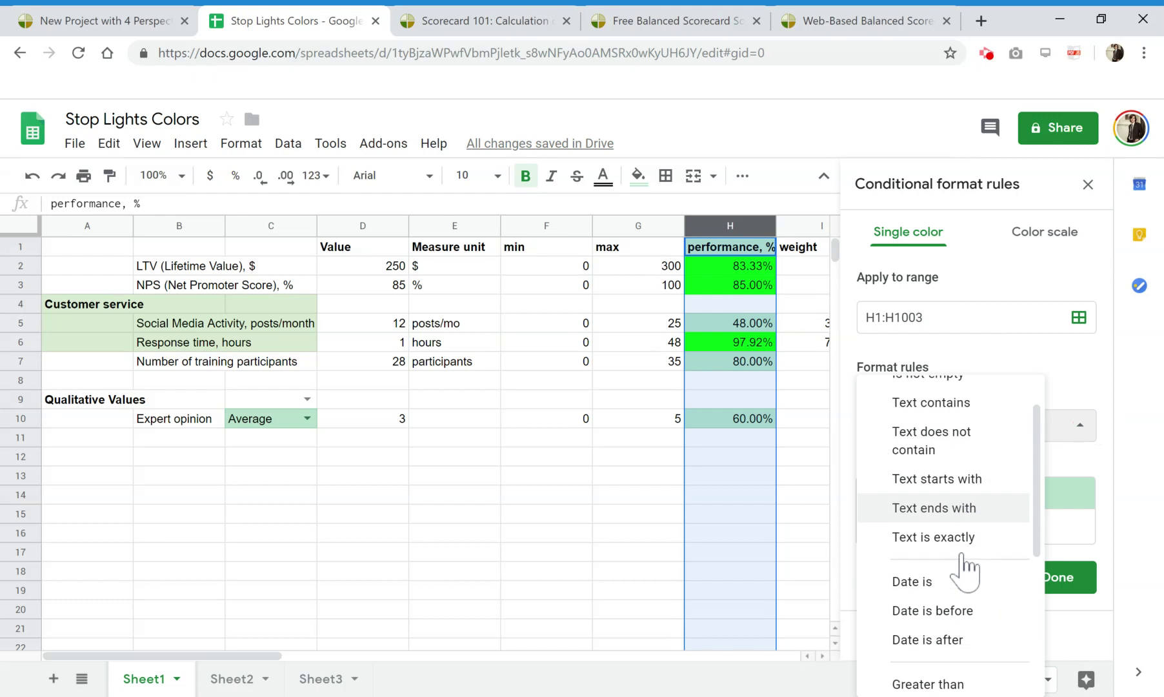
pyautogui.scroll(-2, 984, 606)
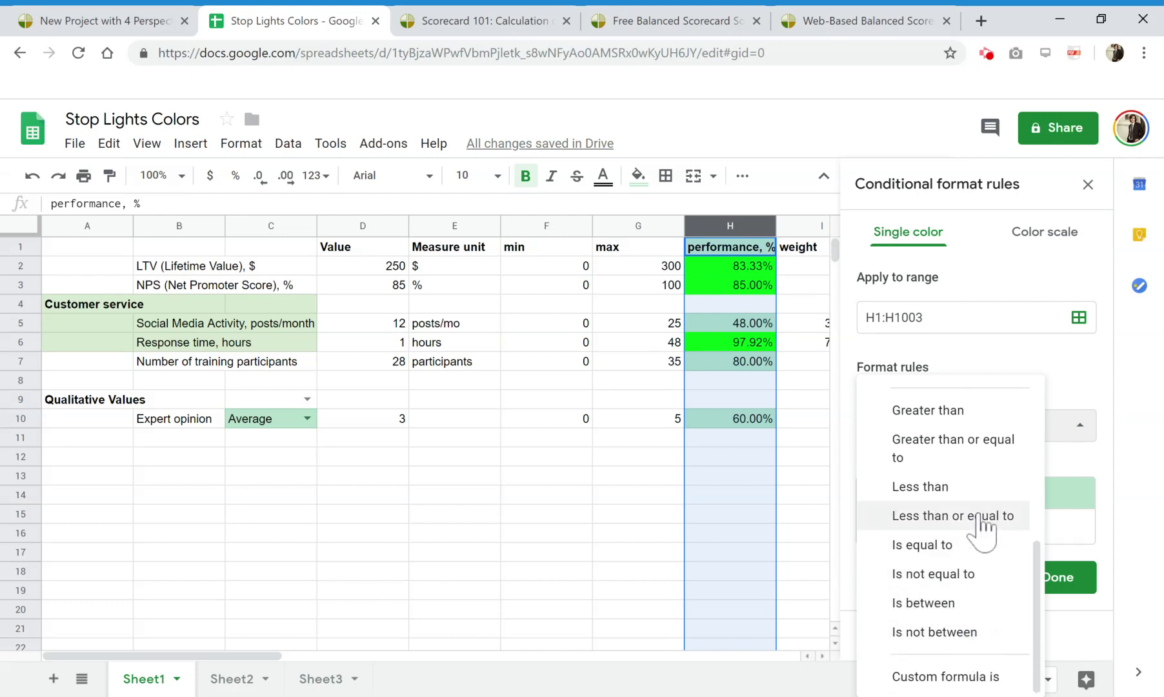
pyautogui.moveTo(1040, 624)
pyautogui.mouseDown()
pyautogui.moveTo(1033, 586)
pyautogui.moveTo(1040, 615)
pyautogui.mouseUp()
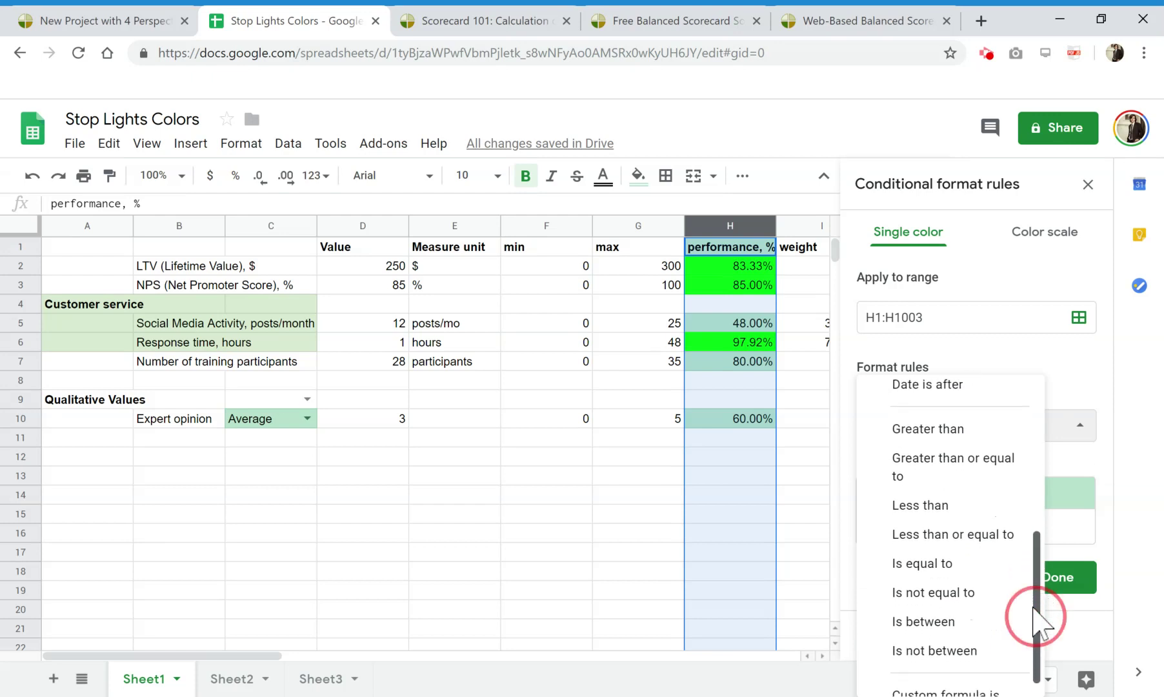
pyautogui.click(950, 506)
# Step: Give the Less than rule an orange fill and a threshold of 0.3, and save it
pyautogui.click(1016, 574)
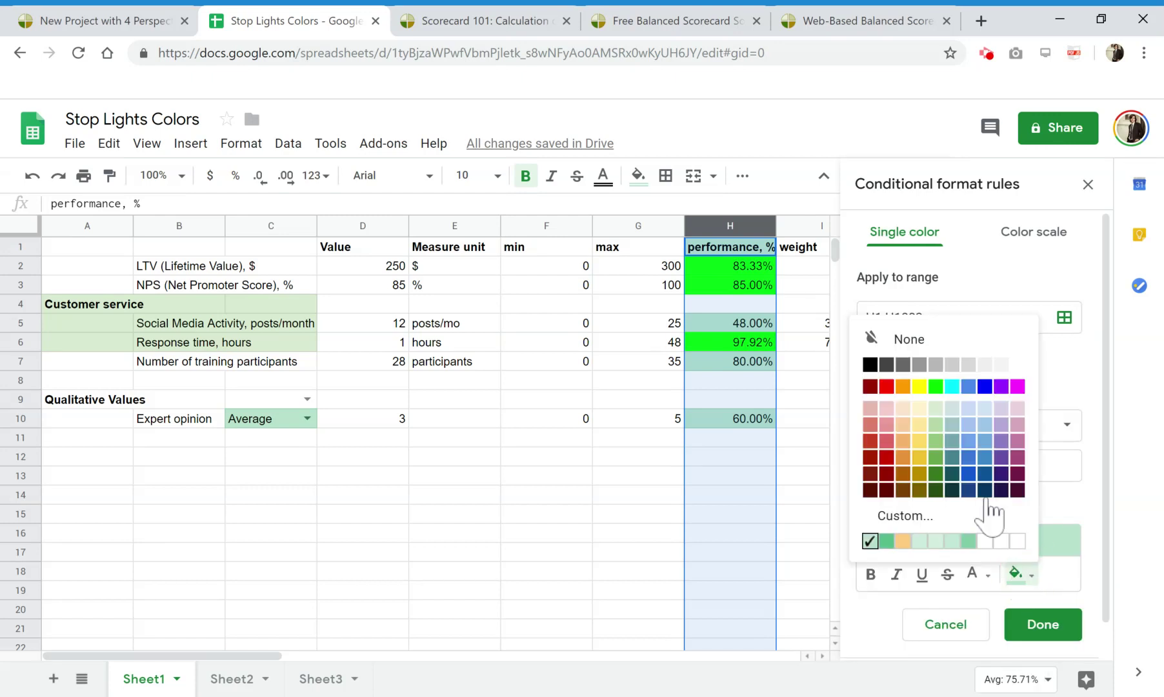
pyautogui.click(903, 386)
pyautogui.click(964, 469)
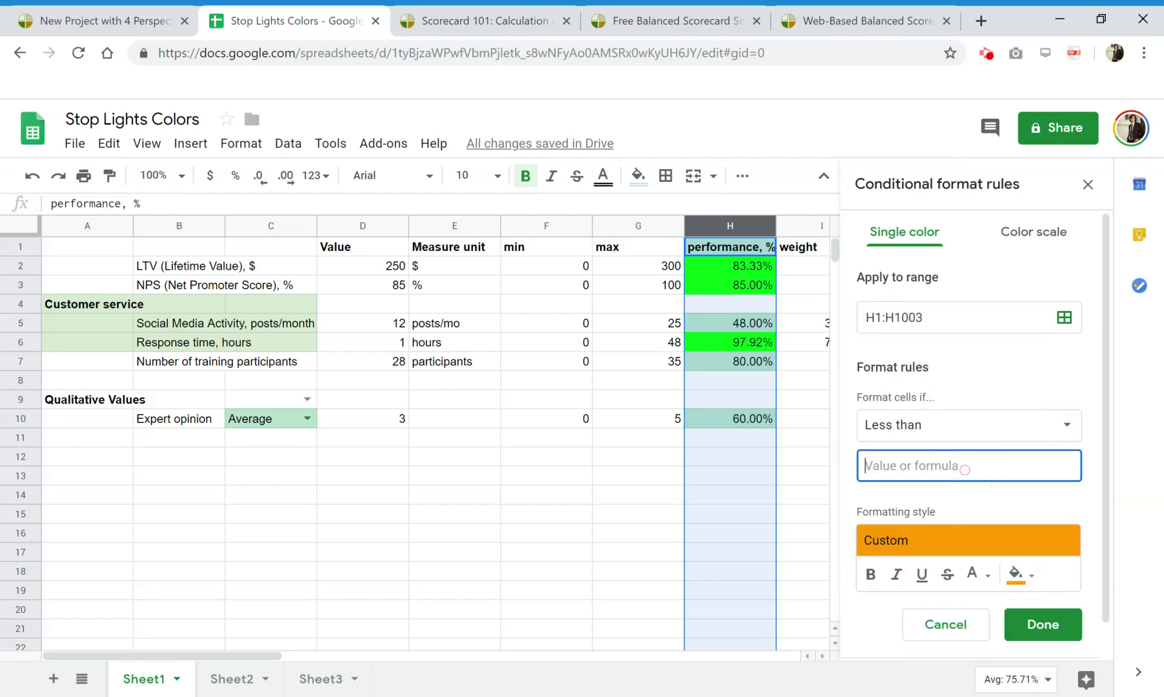
pyautogui.write('0.3')
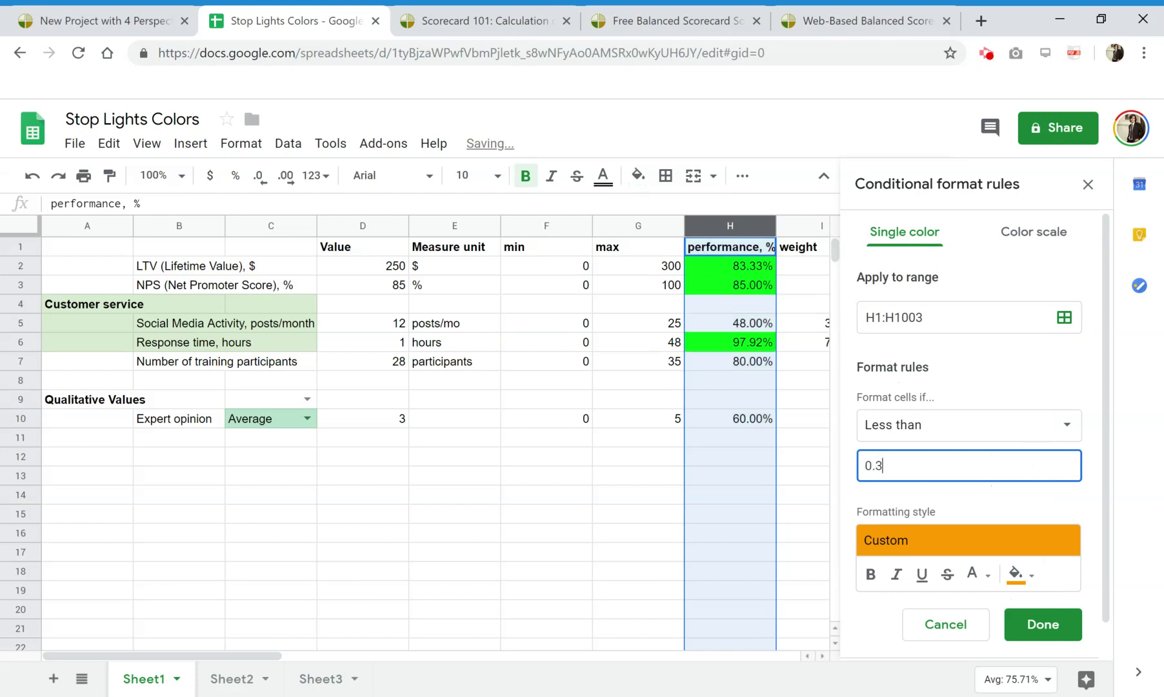
pyautogui.click(1071, 624)
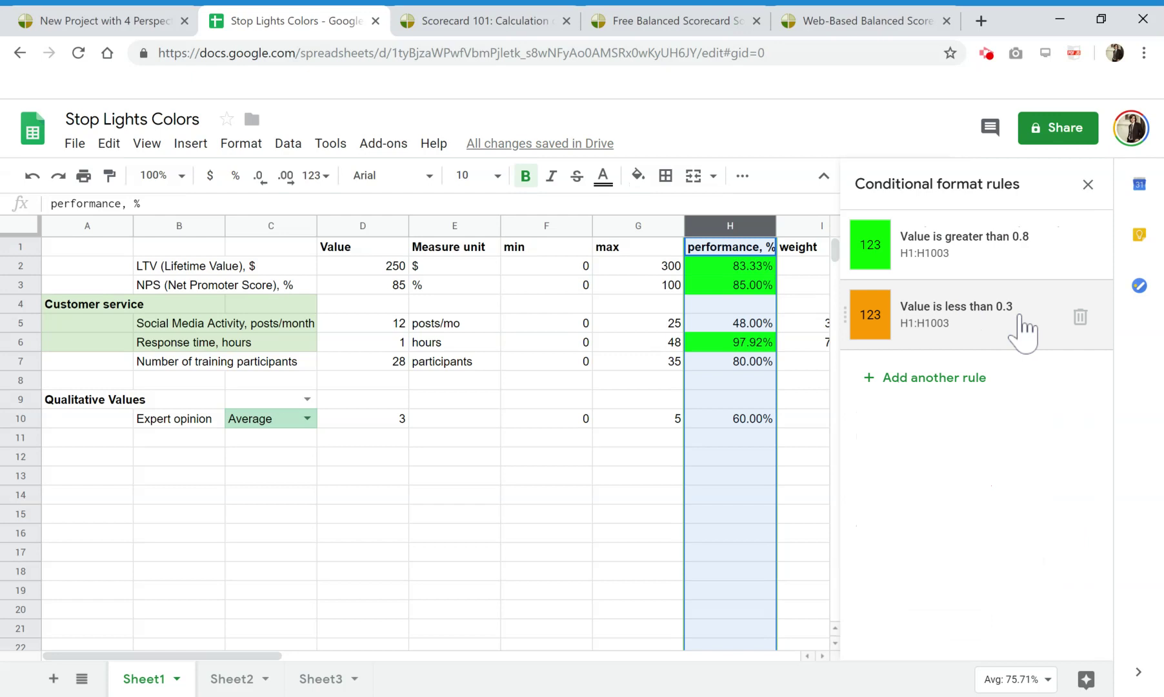
# Step: Add a third rule for the performance column with the condition Is between
pyautogui.click(978, 391)
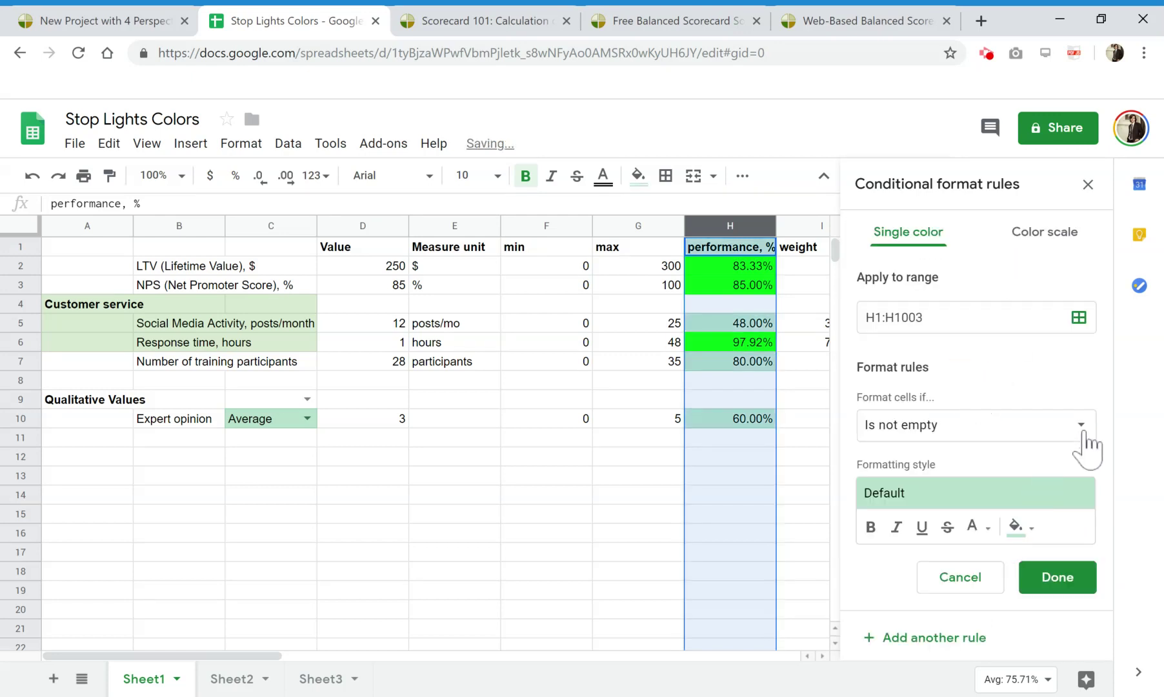
pyautogui.click(1088, 428)
pyautogui.scroll(-2, 975, 539)
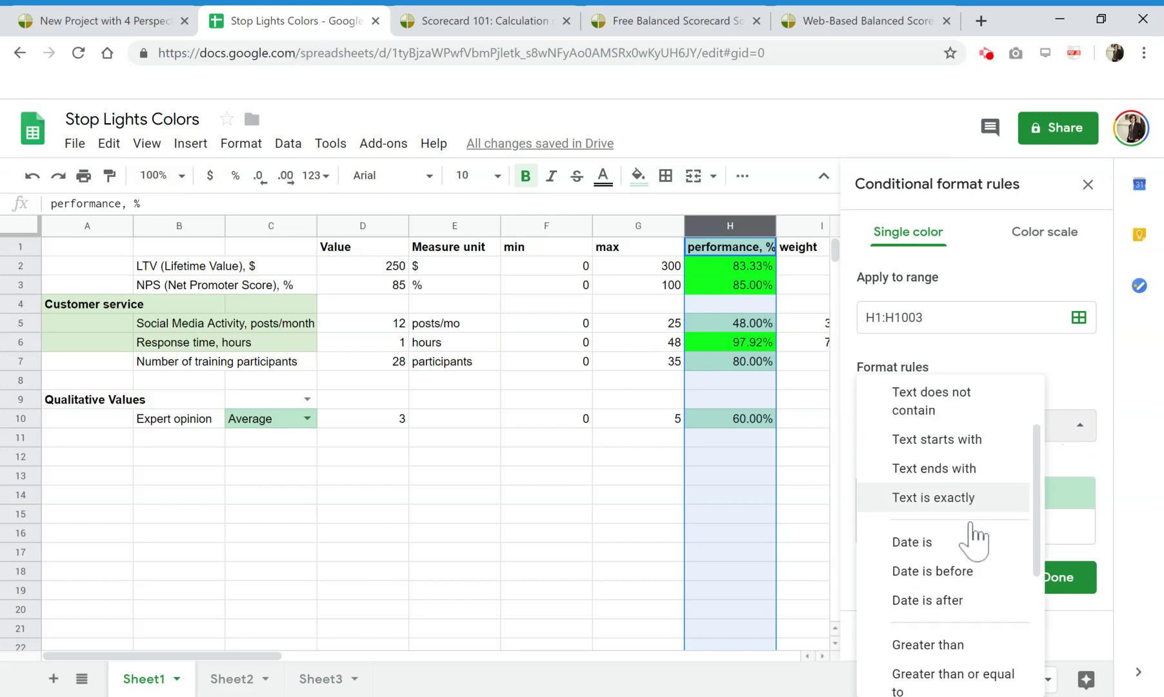
pyautogui.scroll(-1, 974, 539)
pyautogui.scroll(-3, 974, 538)
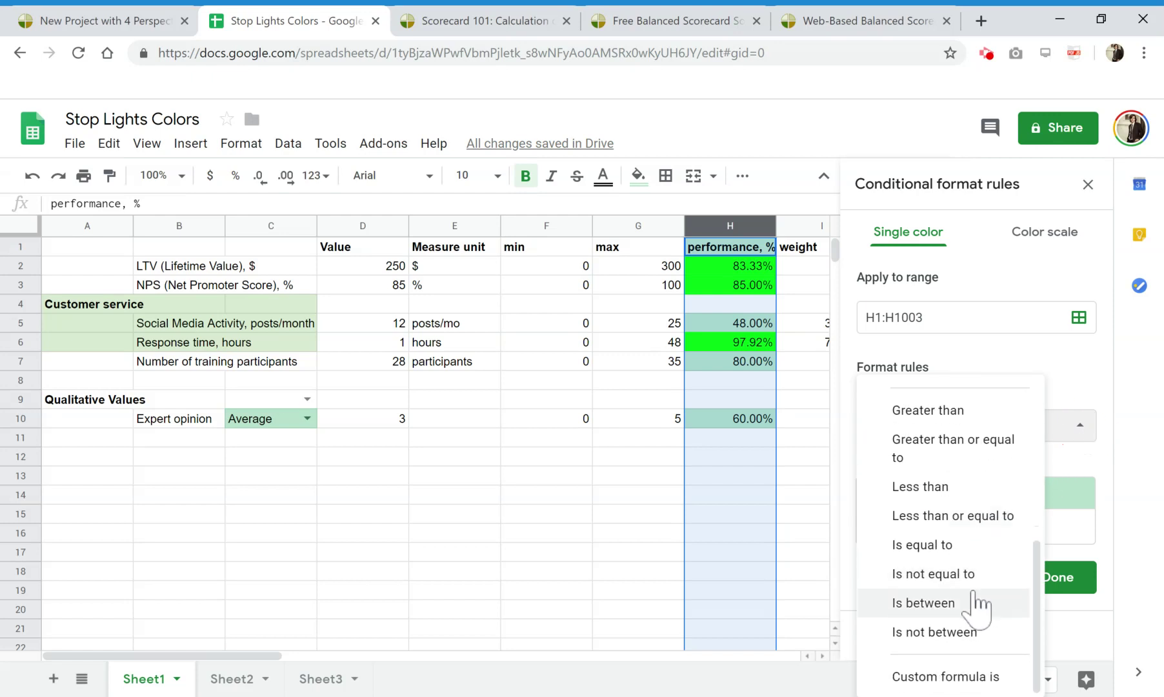
pyautogui.click(966, 605)
# Step: Set the Is between rule's limits to 0.3 and 0.8 with a yellow fill, and save it
pyautogui.click(907, 466)
pyautogui.write('0.')
pyautogui.click(1008, 462)
pyautogui.write('0.')
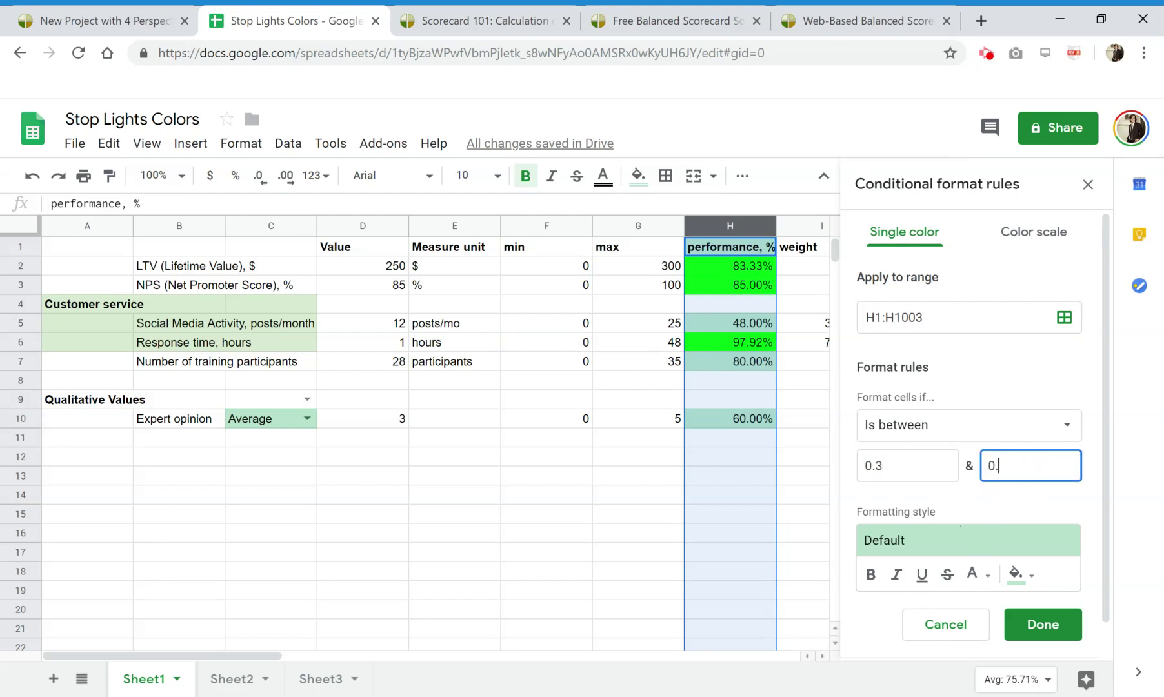
pyautogui.click(1018, 573)
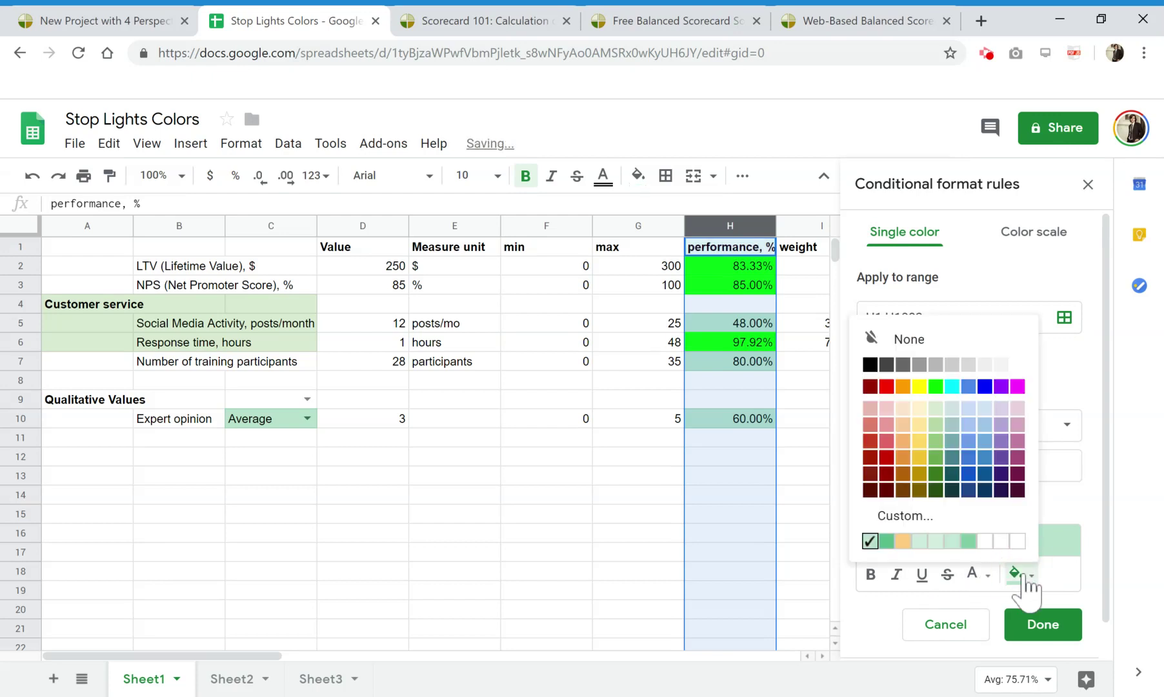
pyautogui.click(919, 386)
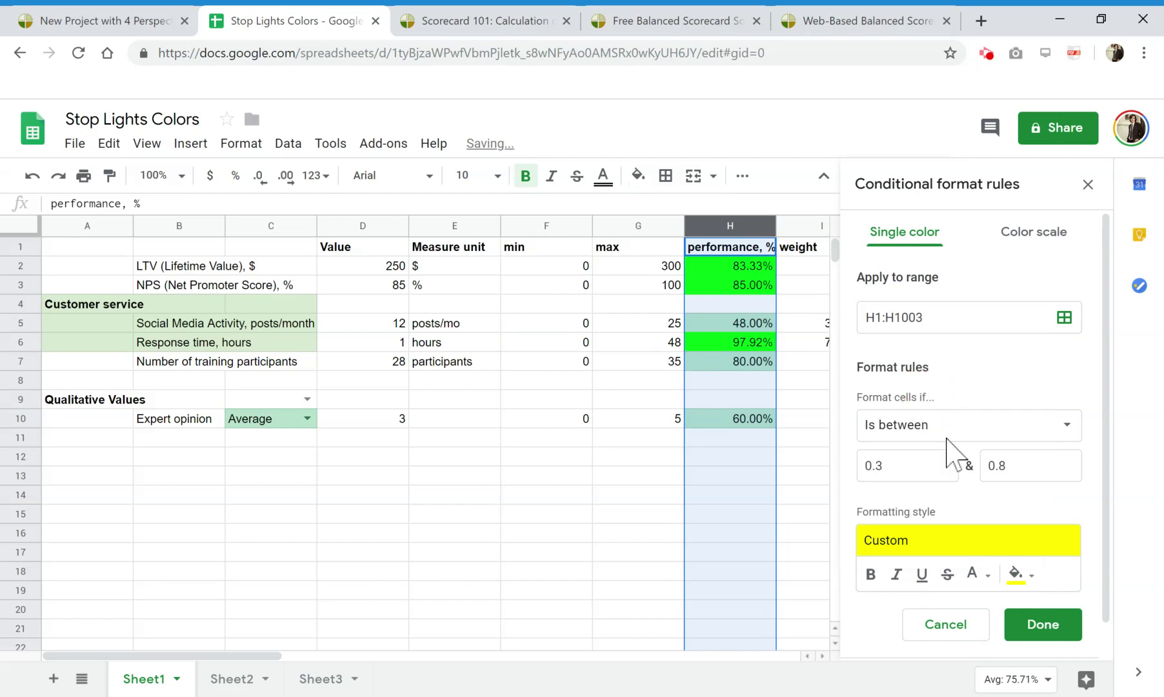
pyautogui.click(1043, 624)
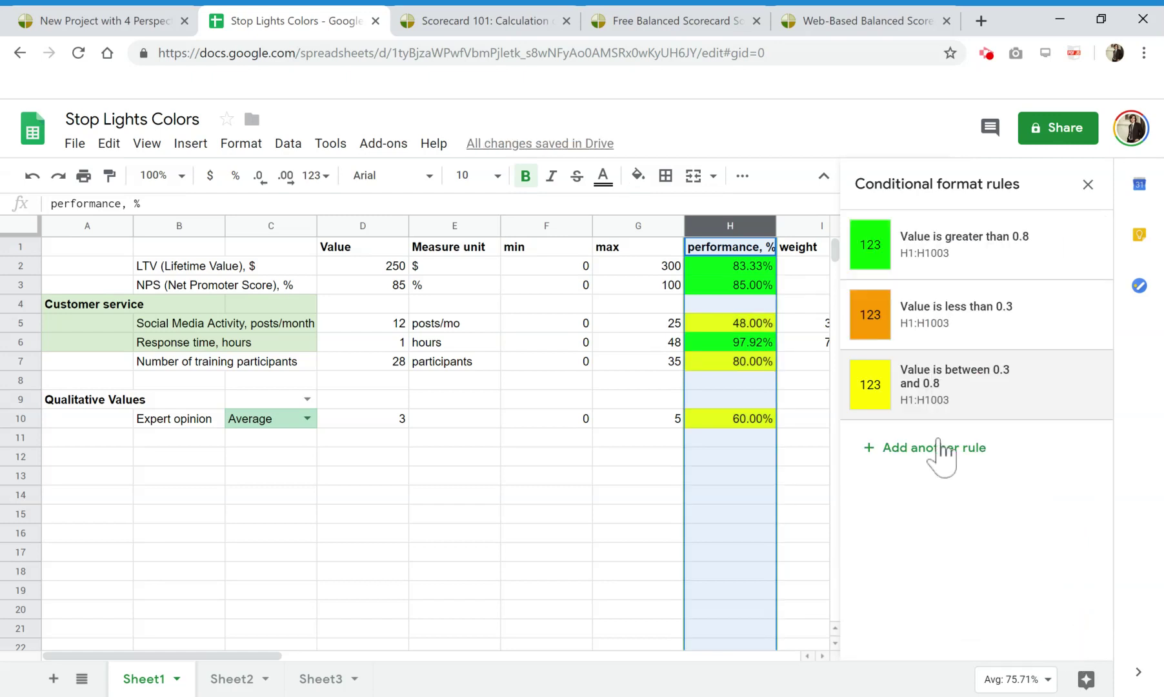
# Step: Deselect the performance column to review its stop-light colors, and check the LTV value
pyautogui.click(707, 532)
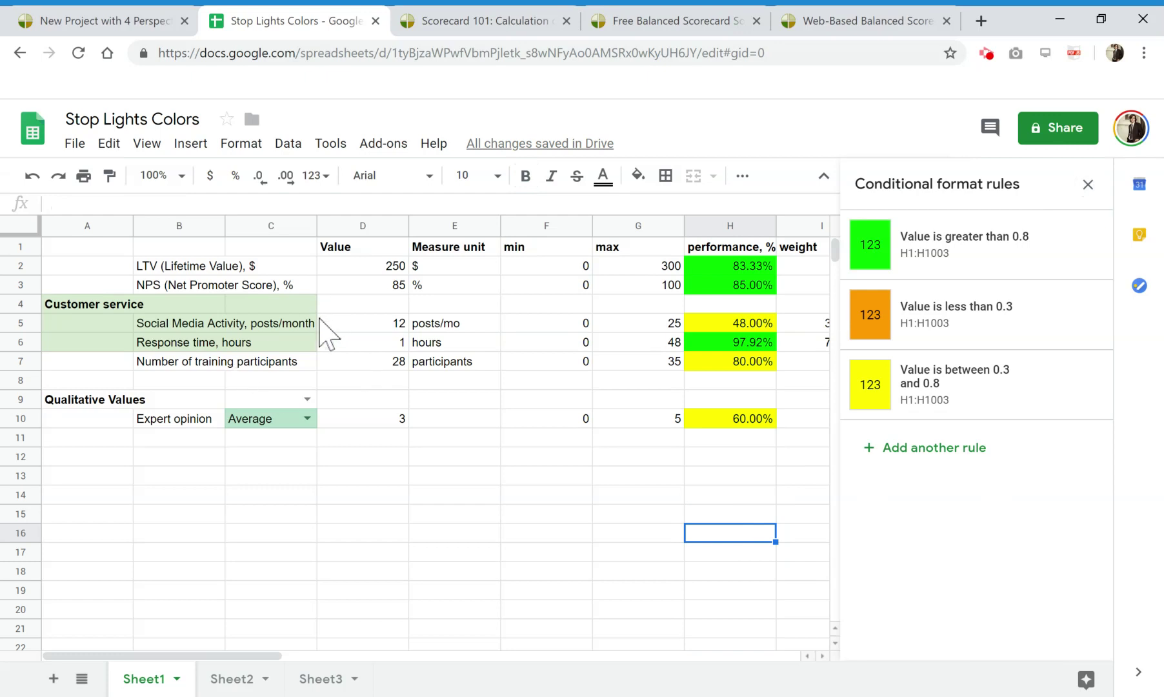
pyautogui.click(365, 263)
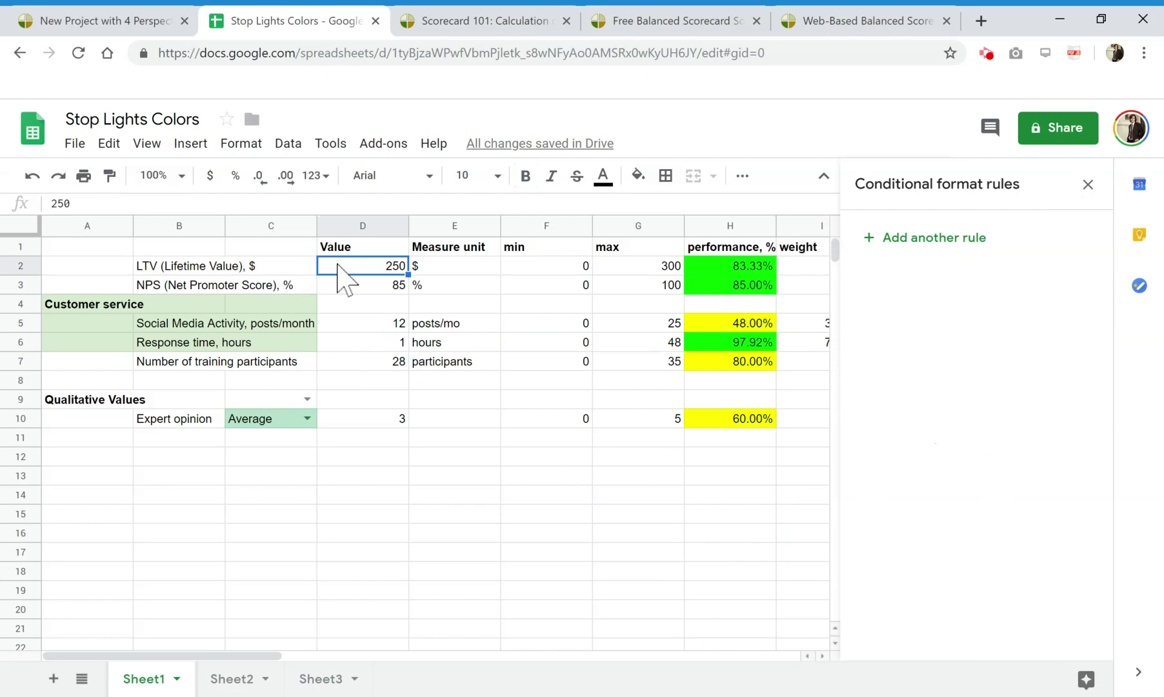
# Step: Test the stop-light colors by setting the NPS value to 2 and 25, and restore it to 85
pyautogui.click(369, 289)
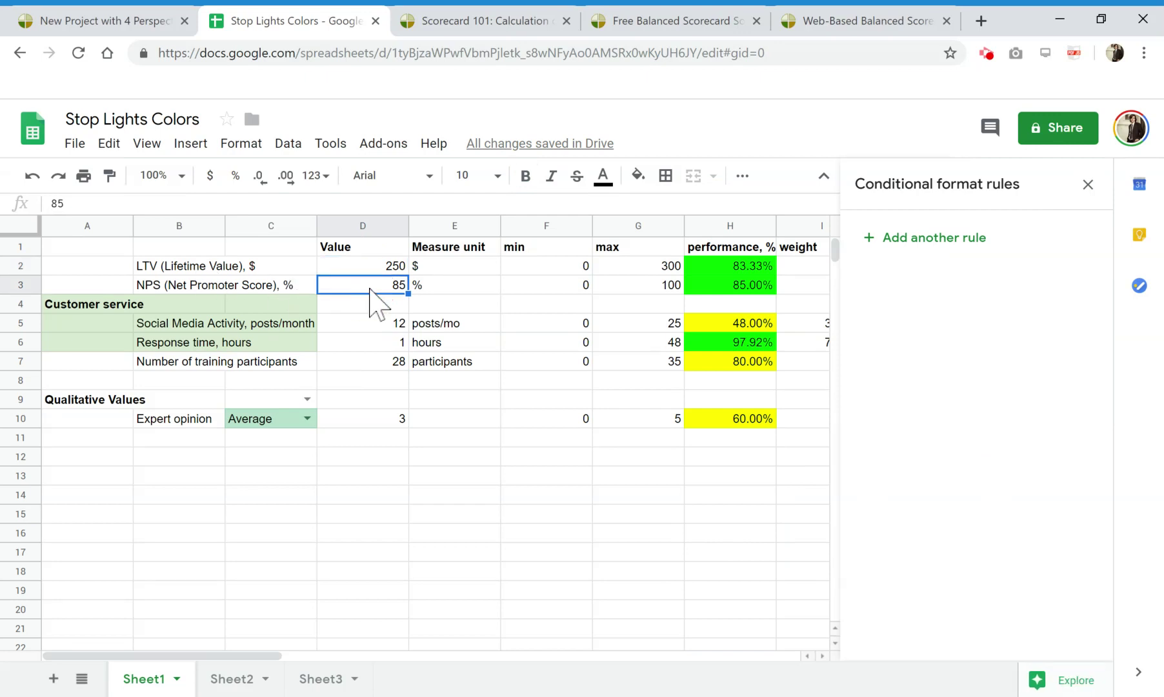
pyautogui.write('2')
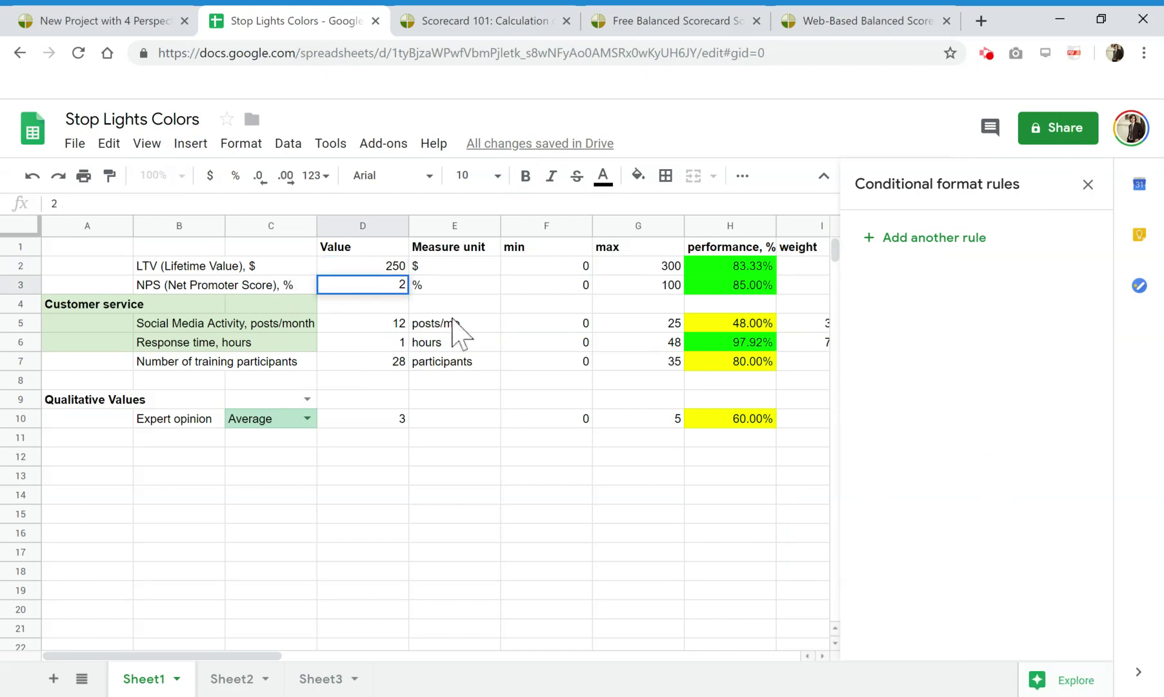
pyautogui.press('Return')
pyautogui.press('Up')
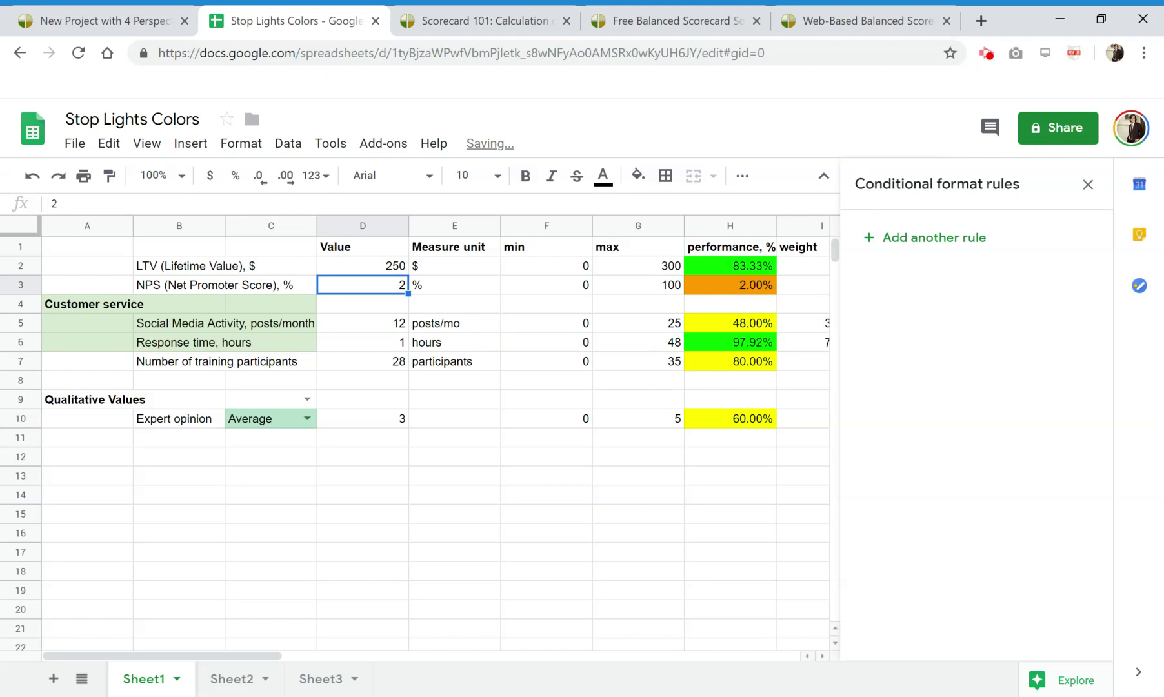
pyautogui.write('25')
pyautogui.press('Return')
pyautogui.press('Up')
pyautogui.write('350')
pyautogui.press('Return')
pyautogui.press('Up')
pyautogui.write('9')
pyautogui.write('5')
pyautogui.press('Return')
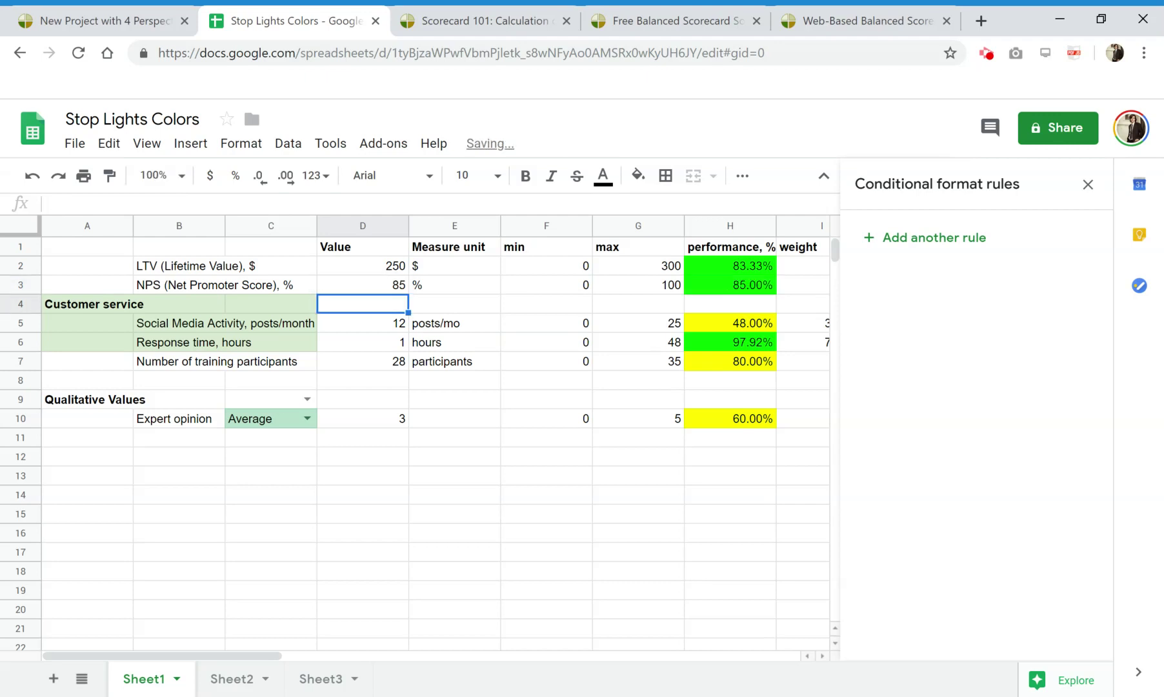
# Step: Close the conditional format rules and check the LTV and NPS values and the NPS performance formula
pyautogui.click(393, 261)
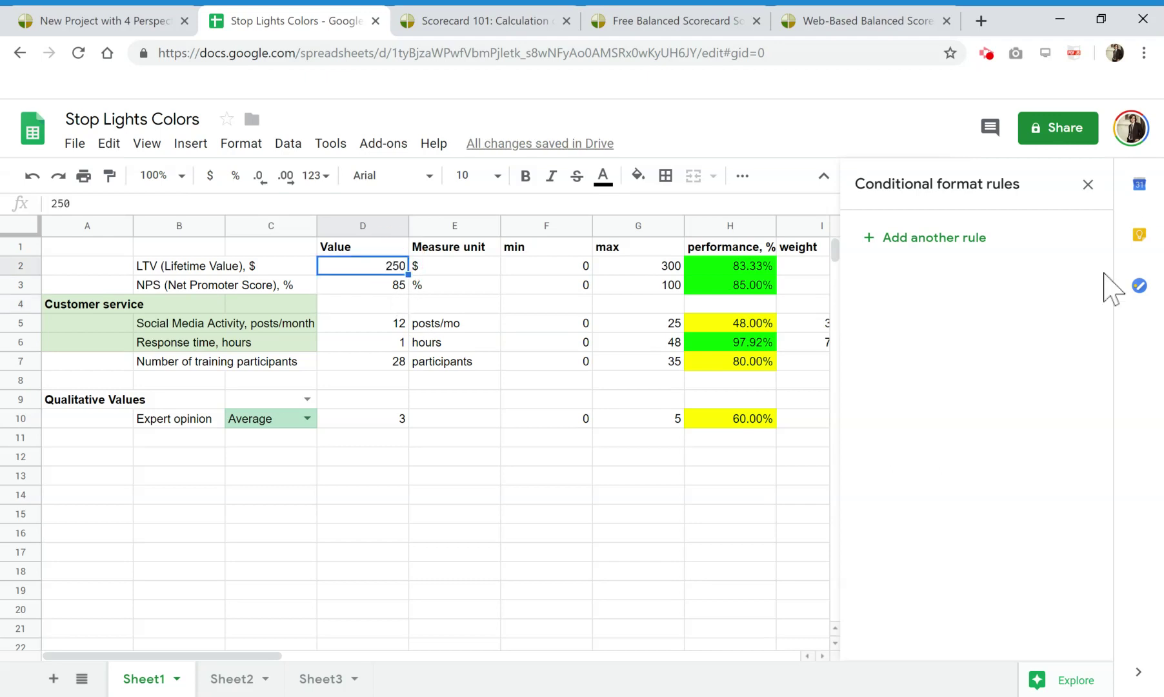
pyautogui.click(1088, 184)
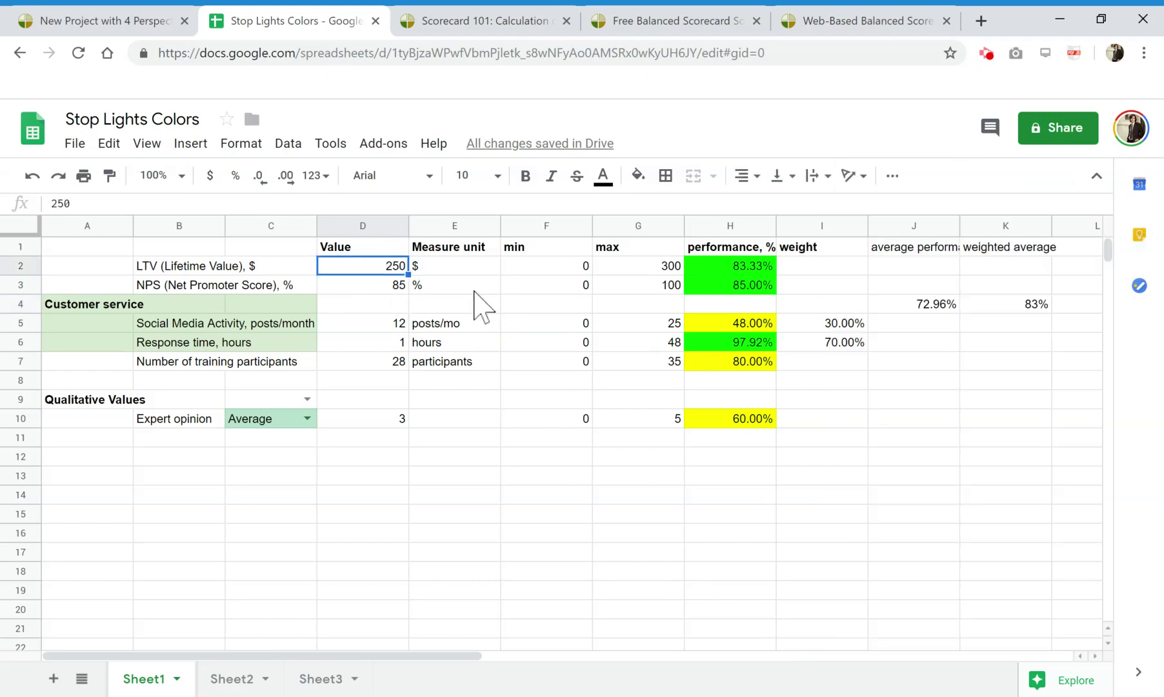
pyautogui.click(394, 289)
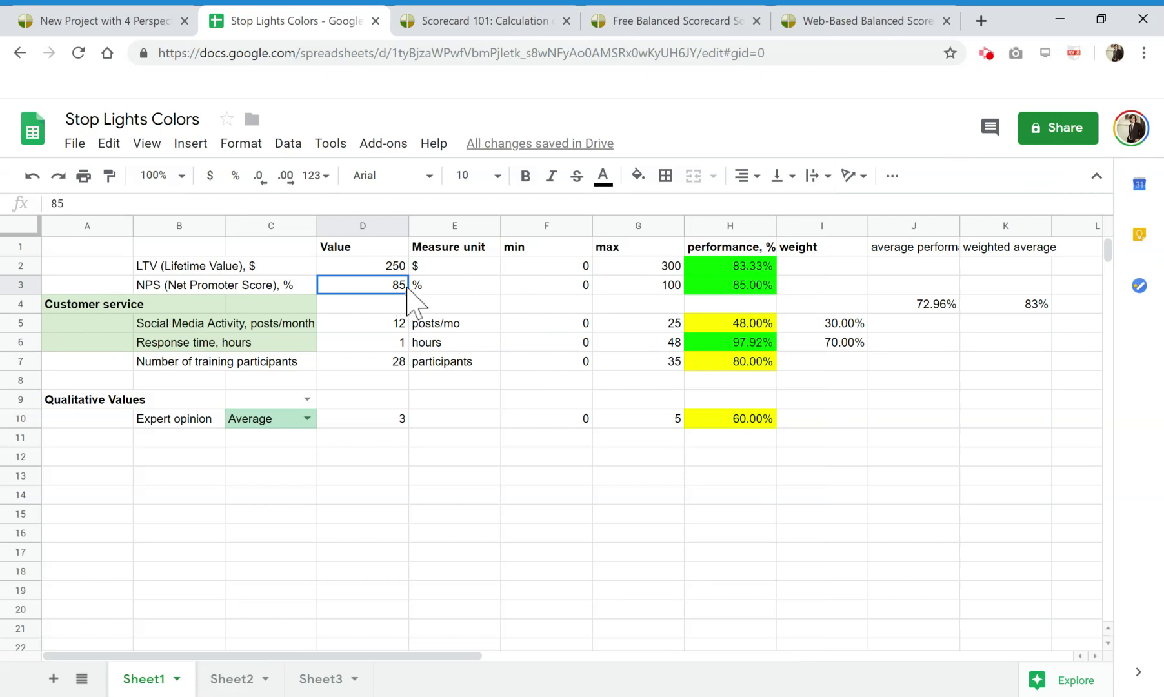
pyautogui.click(739, 286)
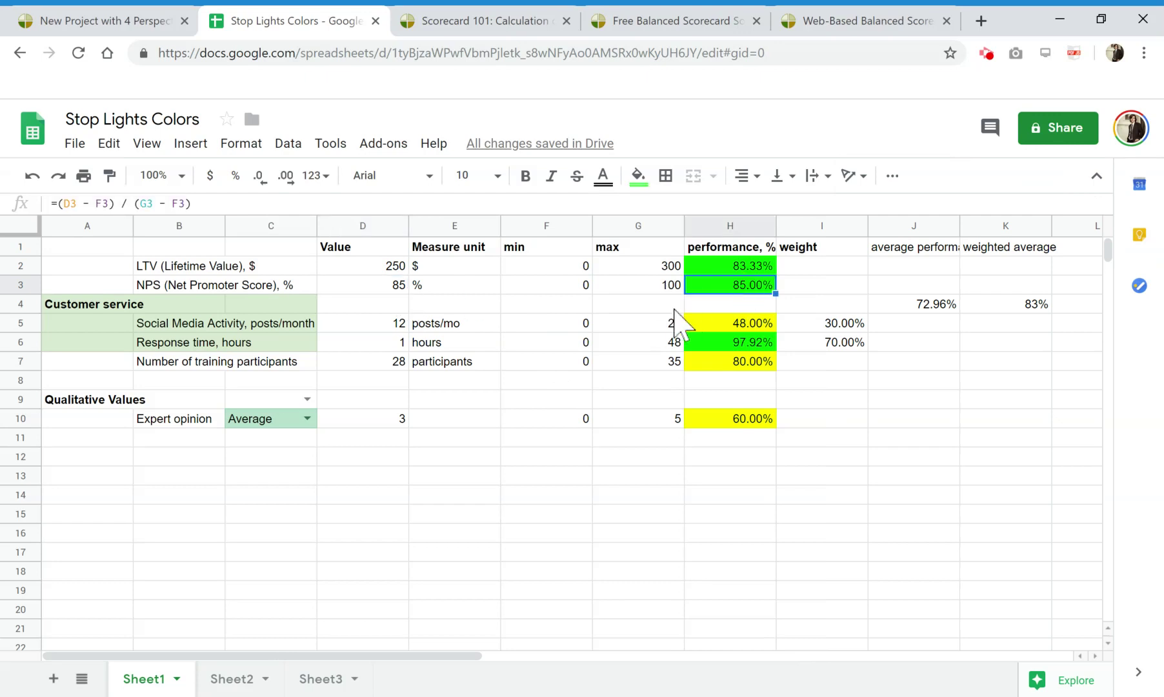
# Step: Set the LTV value to 85 and check its performance cell
pyautogui.click(387, 265)
pyautogui.write('85')
pyautogui.press('Return')
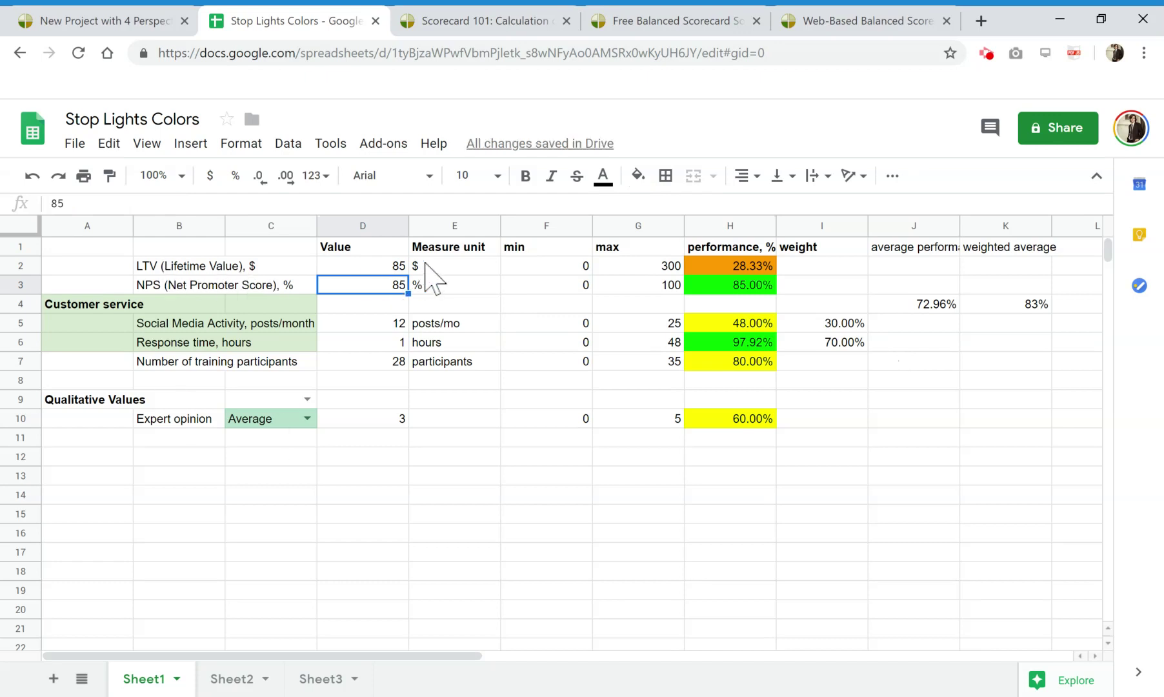
pyautogui.click(769, 268)
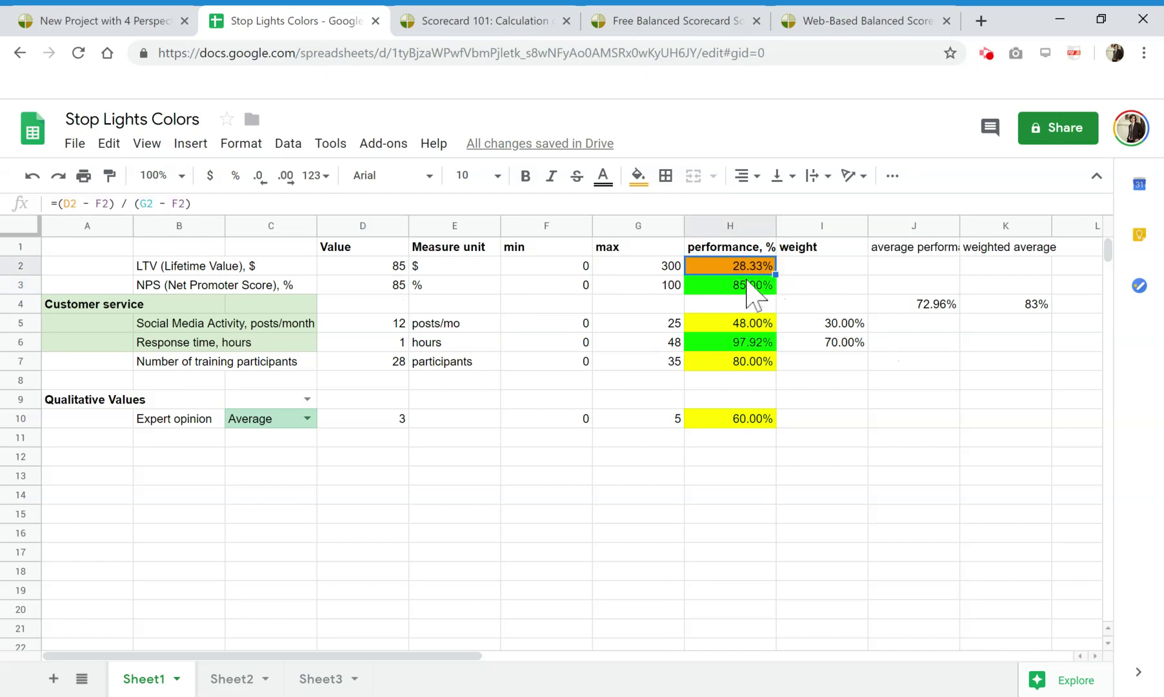
# Step: Set the LTV value to 300 to test its stop-light color, and restore it to 250
pyautogui.click(378, 266)
pyautogui.write('300')
pyautogui.press('Return')
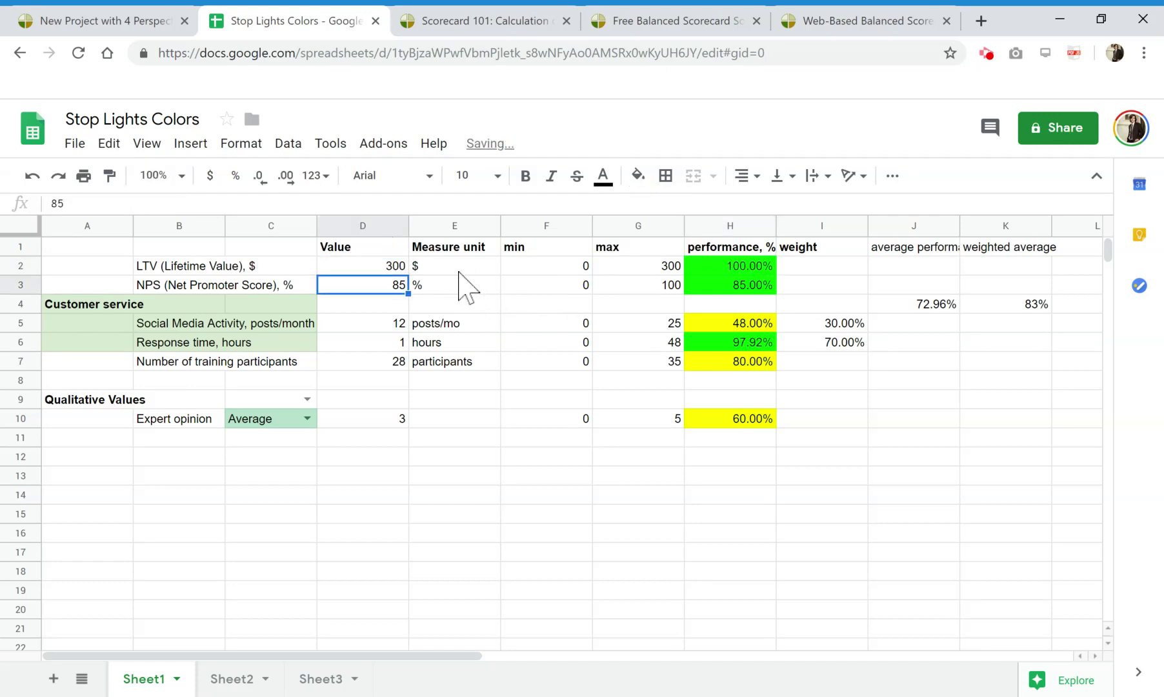
pyautogui.click(391, 266)
pyautogui.write('250')
pyautogui.press('Return')
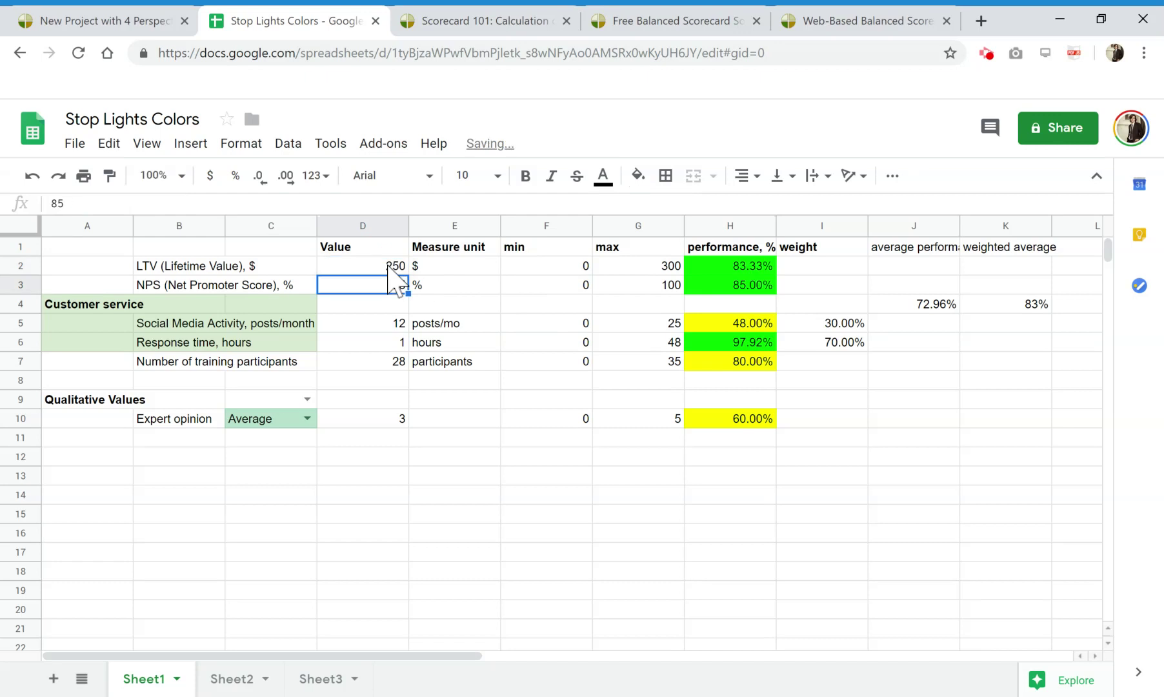
# Step: Examine the Response time indicator's value and its performance cell
pyautogui.click(154, 343)
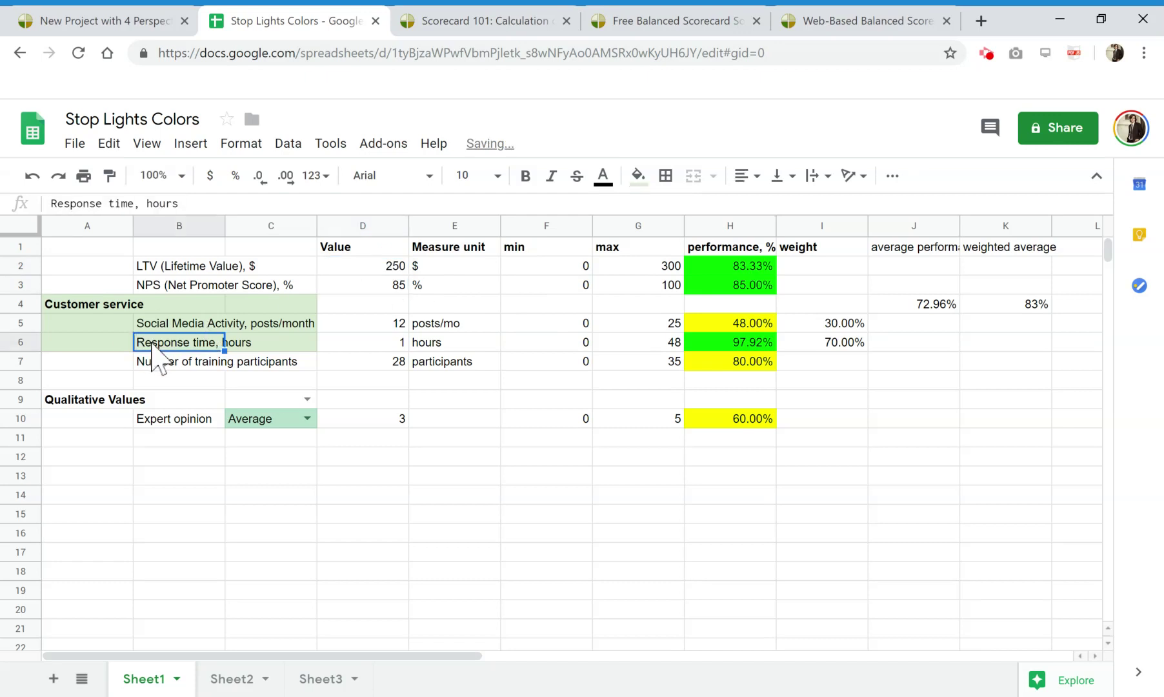
pyautogui.click(396, 345)
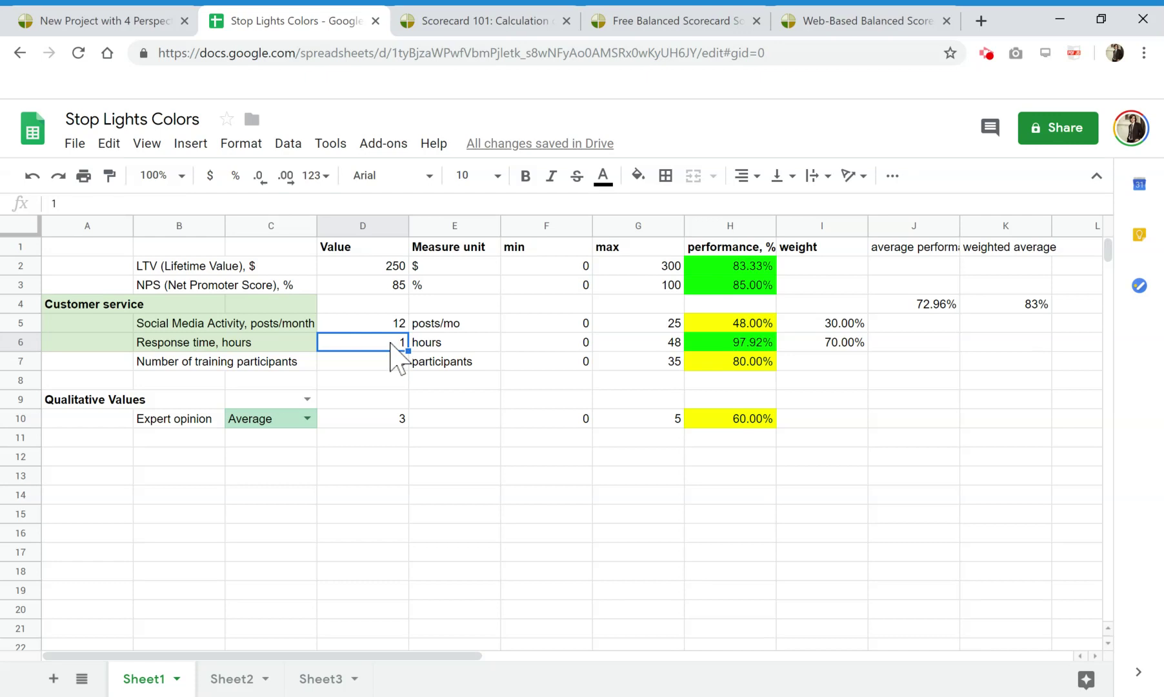
pyautogui.click(745, 344)
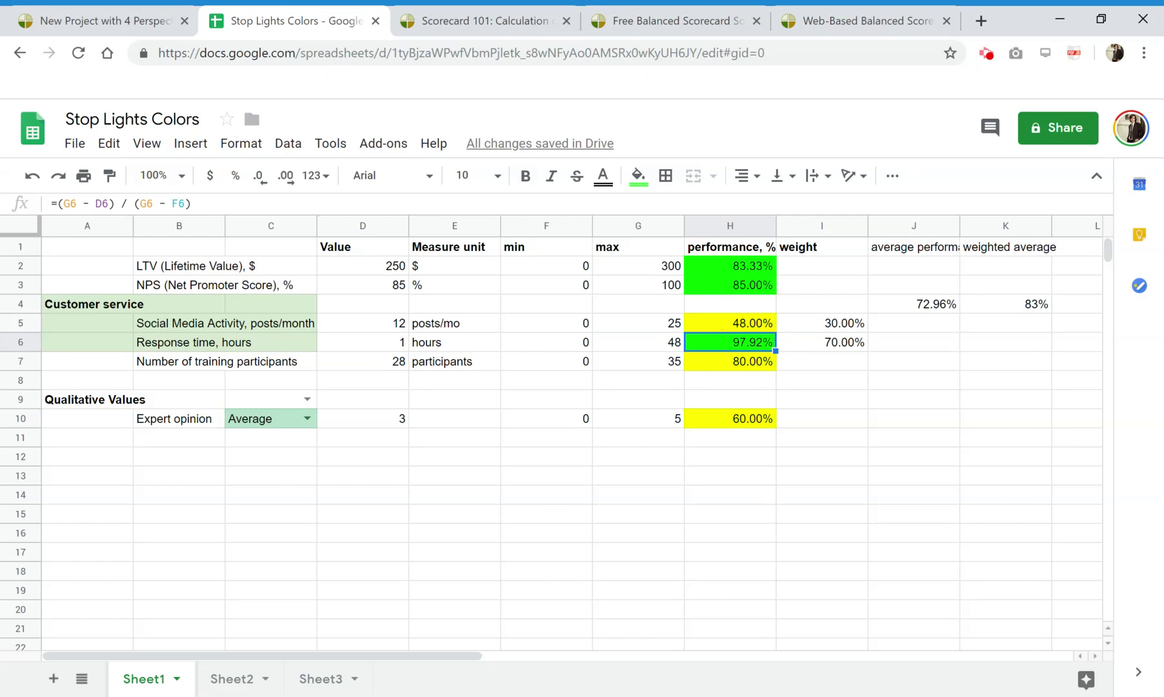
# Step: Compare the performance formulas of Social Media Activity and Response time without changing them
pyautogui.click(730, 322)
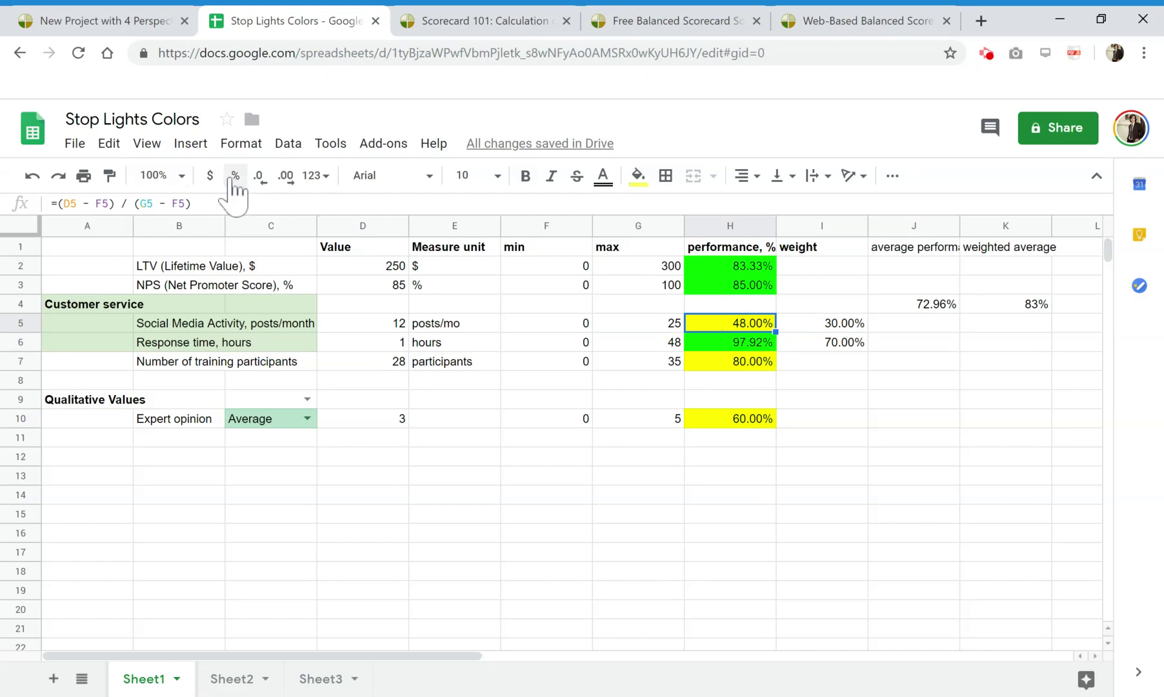
pyautogui.moveTo(191, 204); pyautogui.dragTo(2, 201)
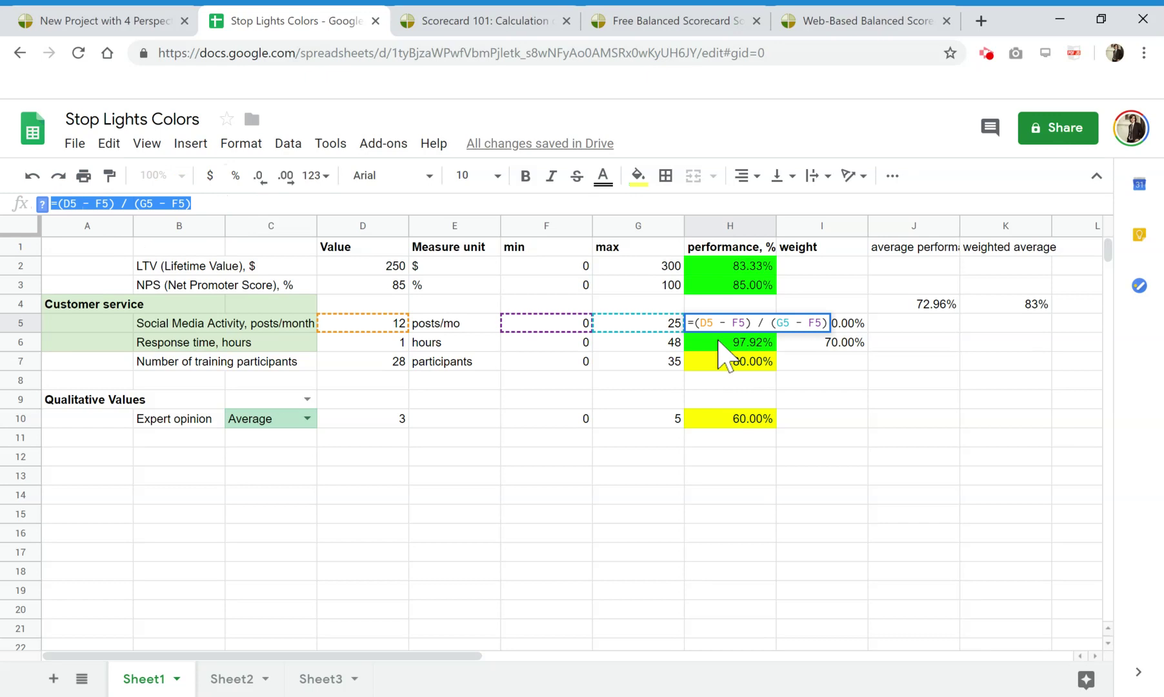
pyautogui.press('Escape')
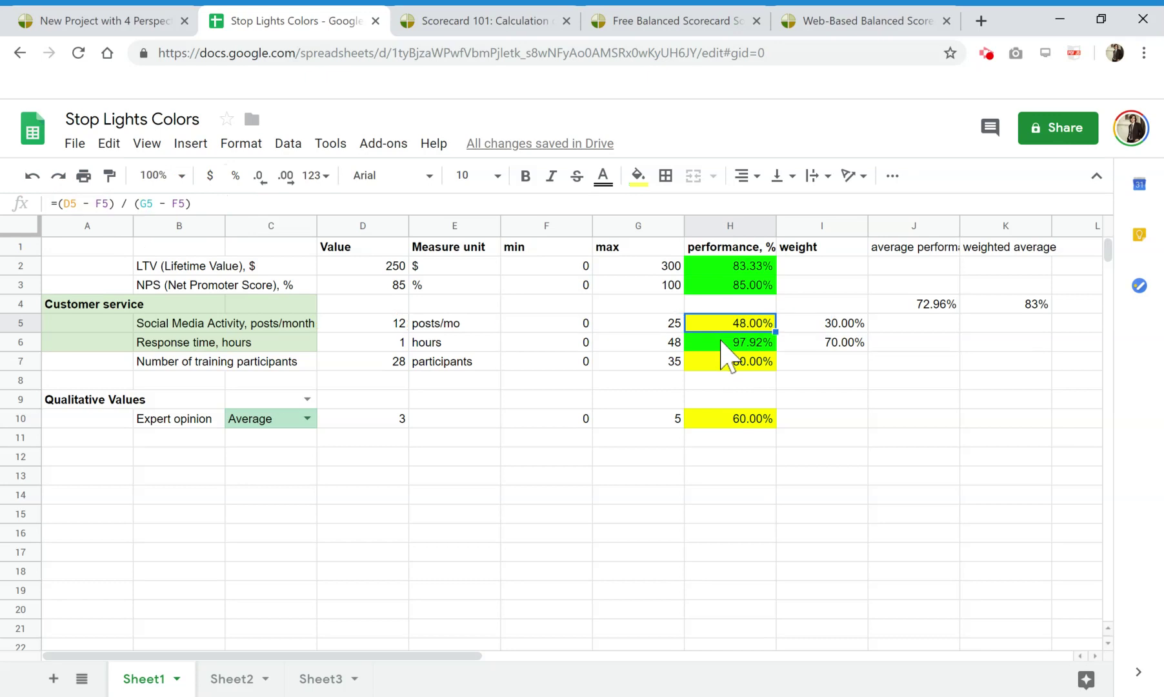
pyautogui.doubleClick(721, 340)
pyautogui.hotkey('ctrl', 'a')
pyautogui.click(245, 210)
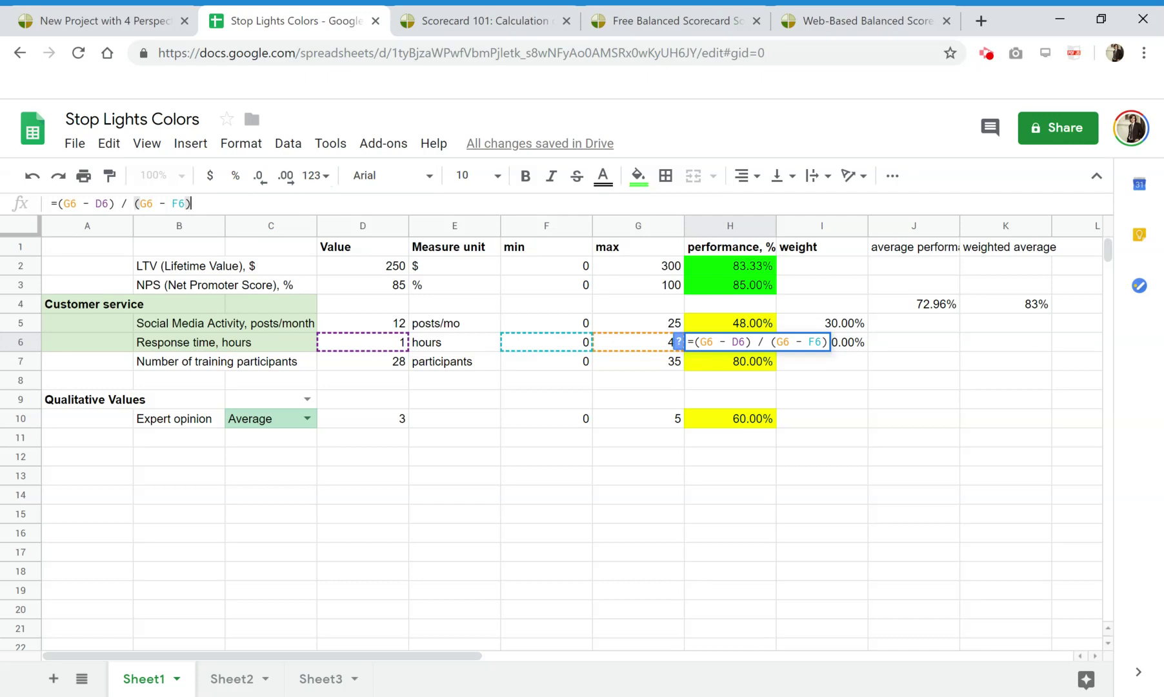
pyautogui.press('Escape')
# Step: Set the Response time value to 40 hours to test its stop-light color, and restore it to 1
pyautogui.click(379, 338)
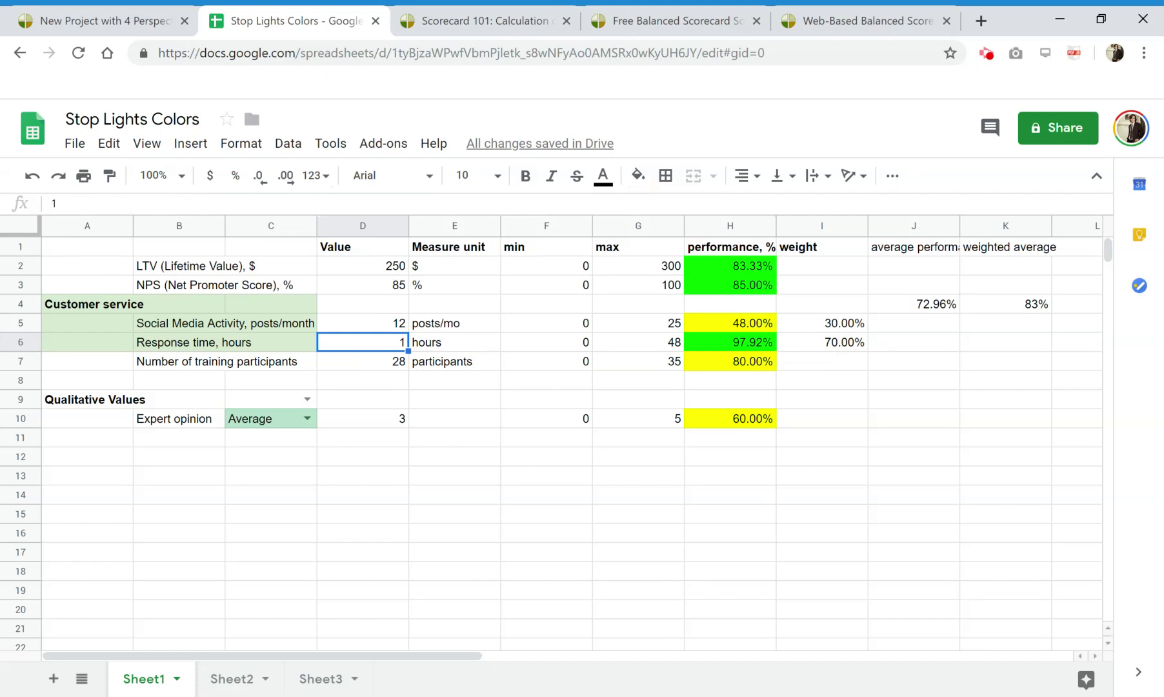
pyautogui.write('40')
pyautogui.press('Return')
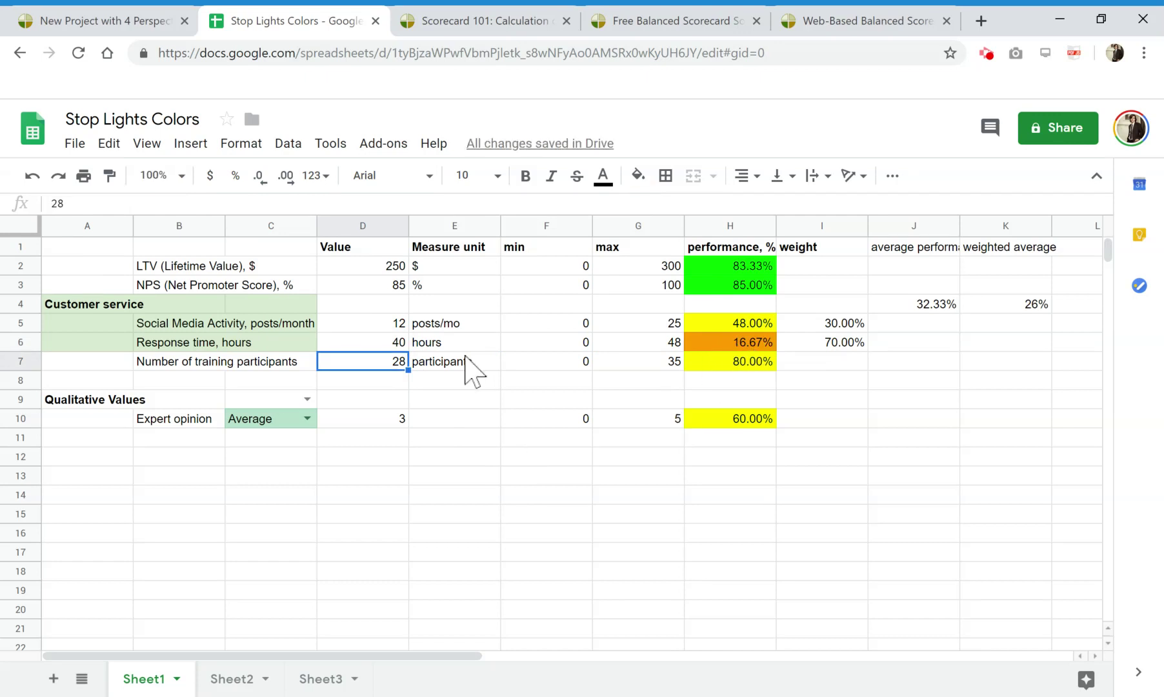
pyautogui.click(399, 345)
pyautogui.write('1')
pyautogui.press('Return')
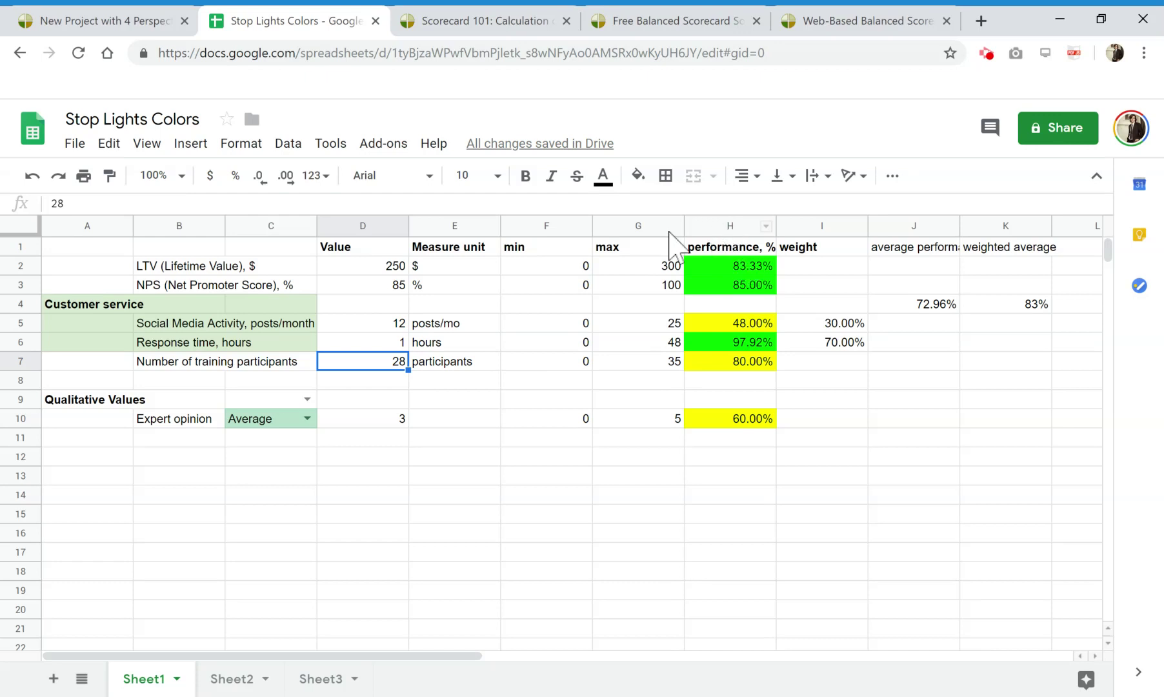
# Step: Check the performance column, and switch to the Free Balanced Scorecard Software page to review BSC Designer Light
pyautogui.click(718, 225)
pyautogui.click(516, 365)
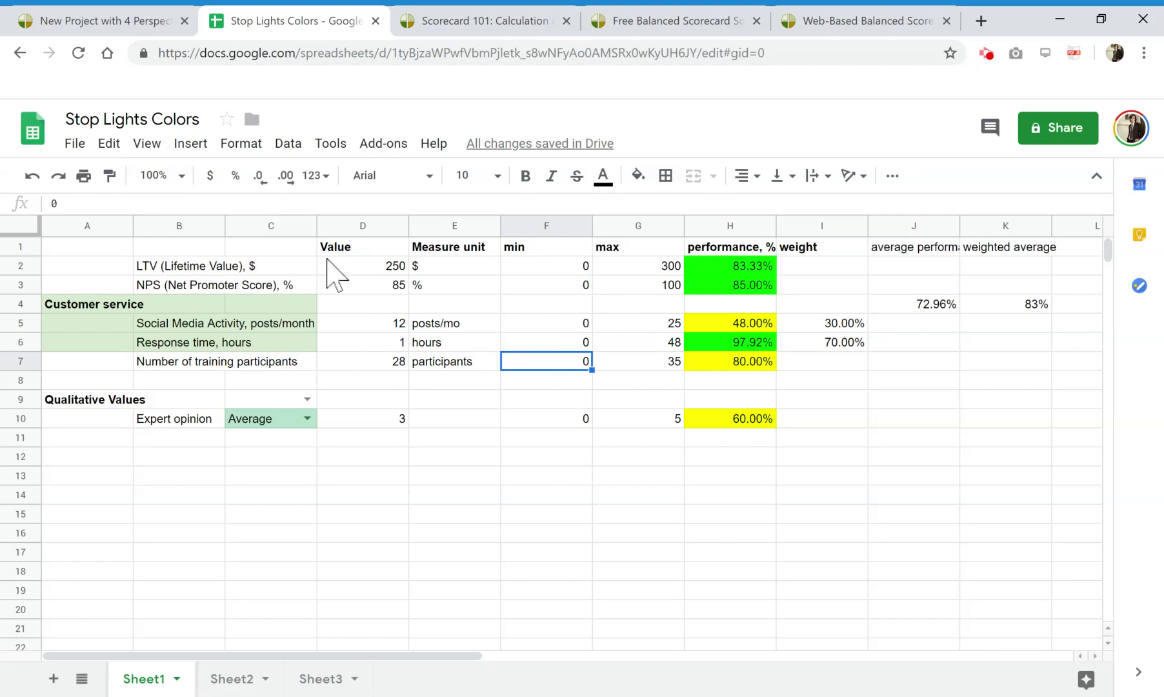
pyautogui.click(723, 22)
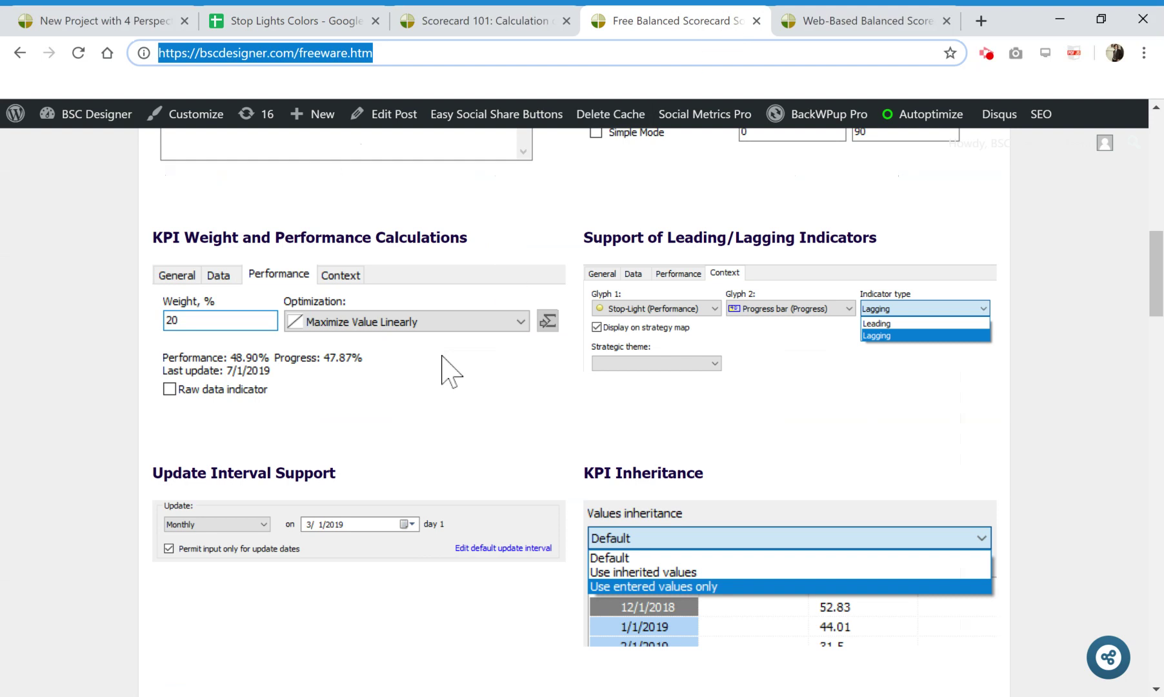
pyautogui.scroll(15, 442, 357)
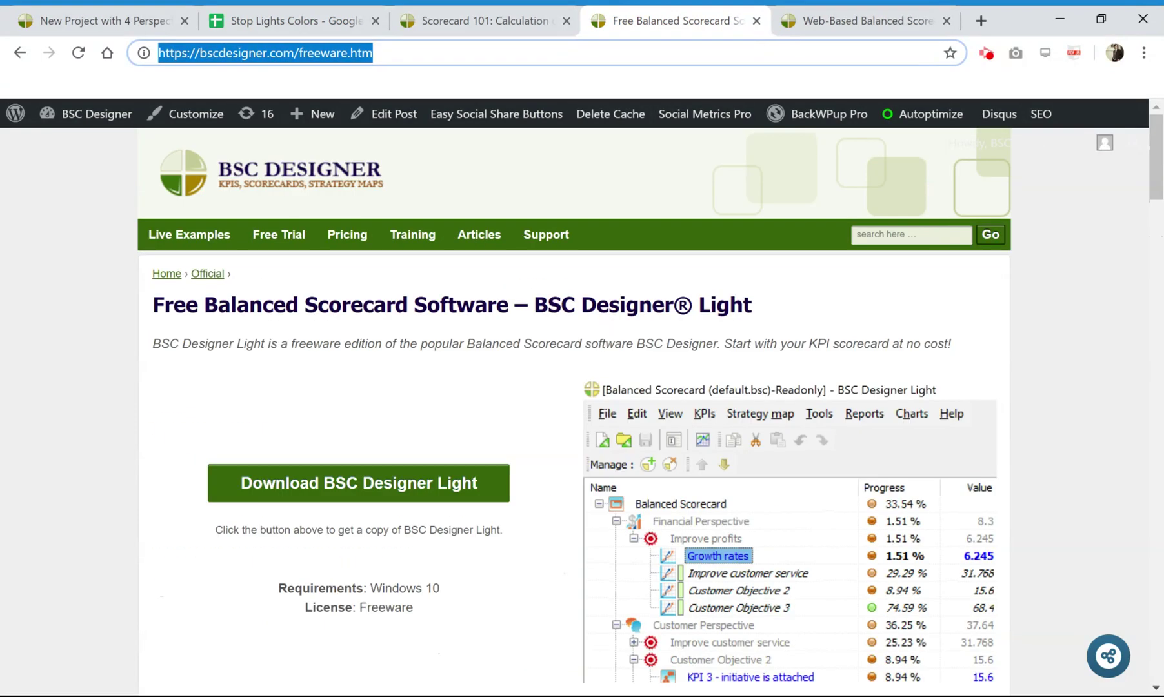
pyautogui.scroll(-3, 530, 436)
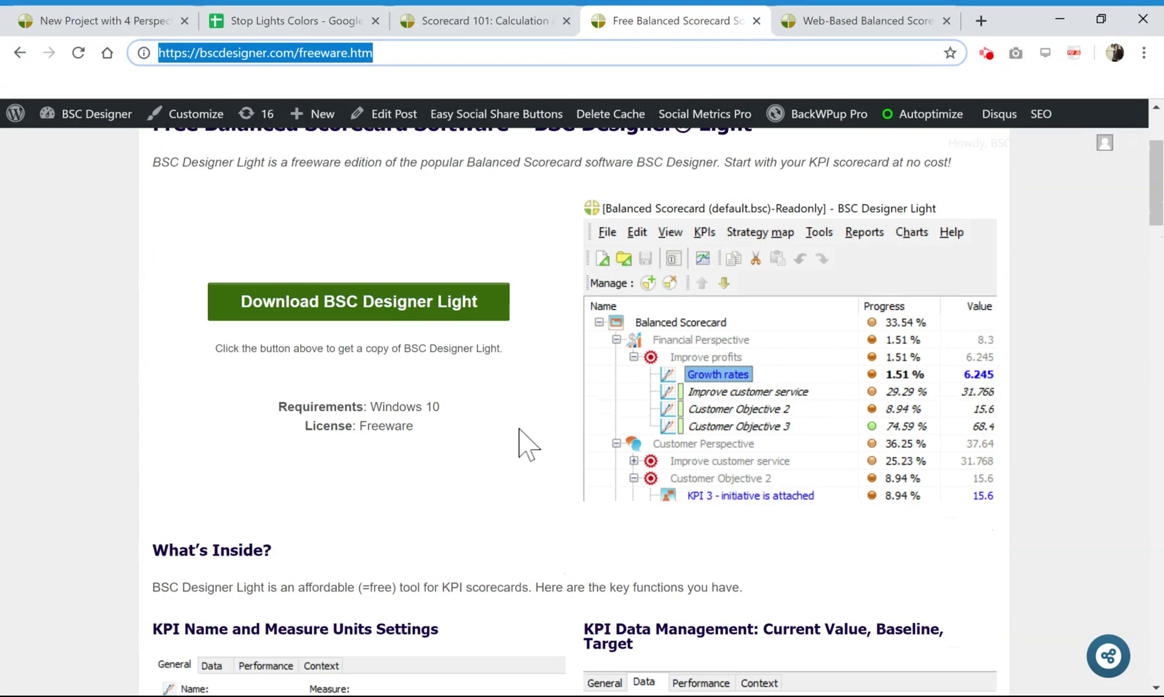
pyautogui.scroll(-2, 528, 444)
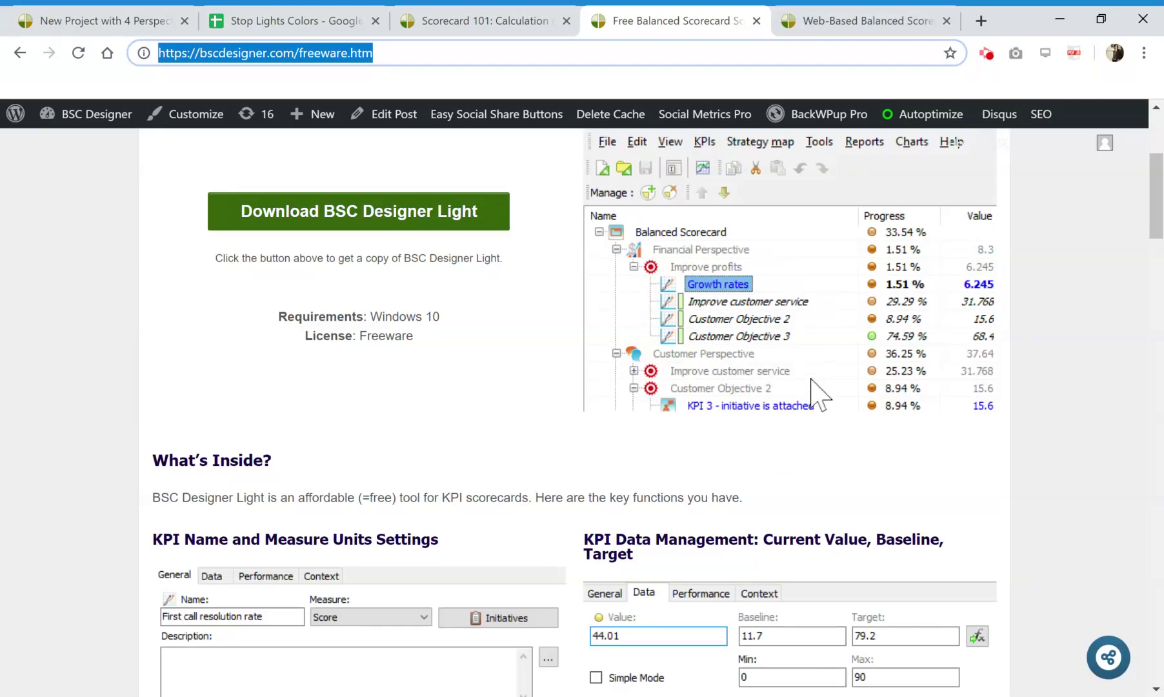
pyautogui.scroll(3, 811, 389)
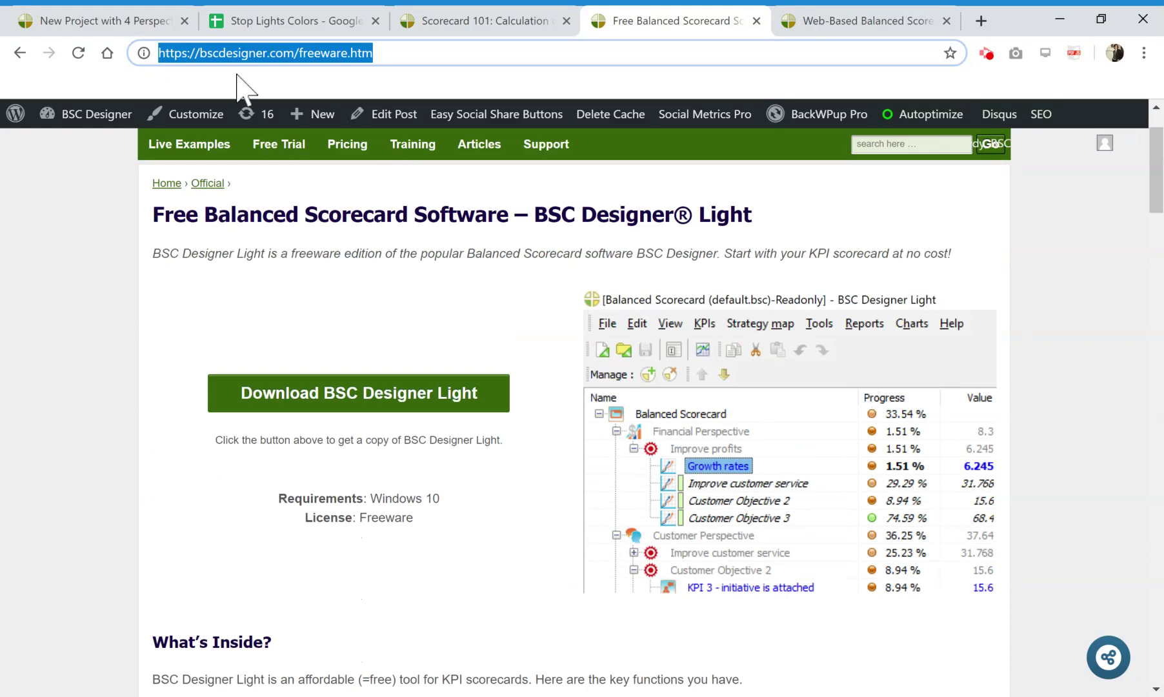
# Step: Switch to the Normalization Example scorecard in BSC Designer and set the NPS value first to 25 and finally to 10
pyautogui.click(111, 20)
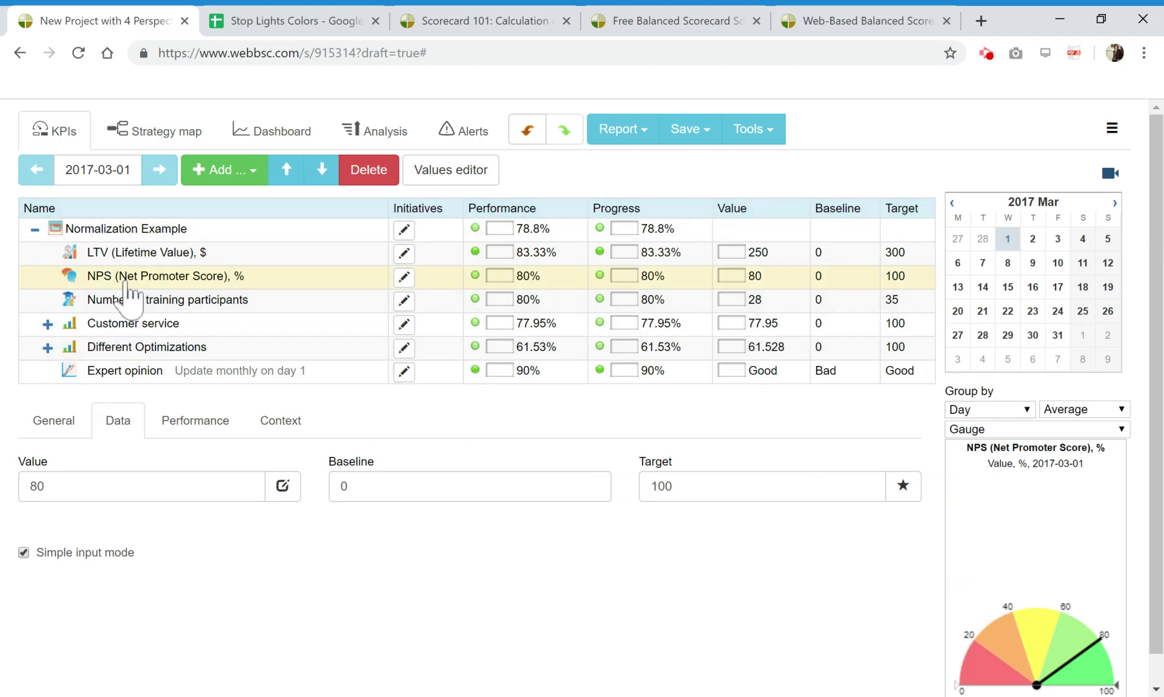
pyautogui.click(136, 479)
pyautogui.press('BackSpace')
pyautogui.press('BackSpace')
pyautogui.write('25')
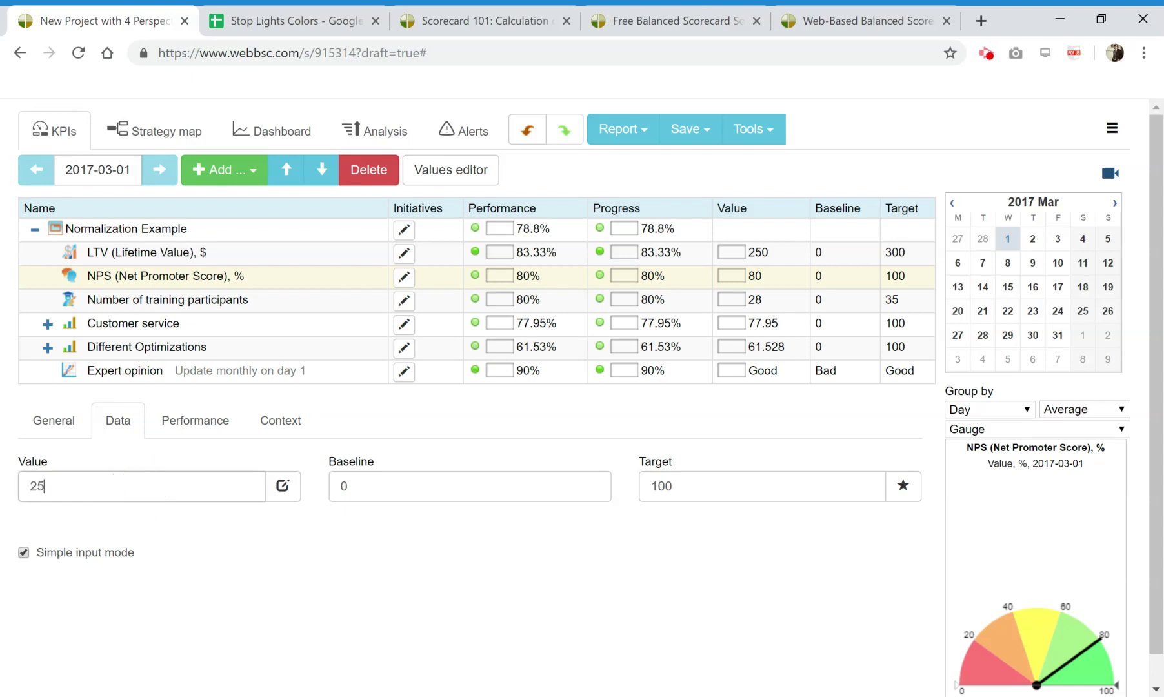
pyautogui.press('Return')
pyautogui.doubleClick(136, 480)
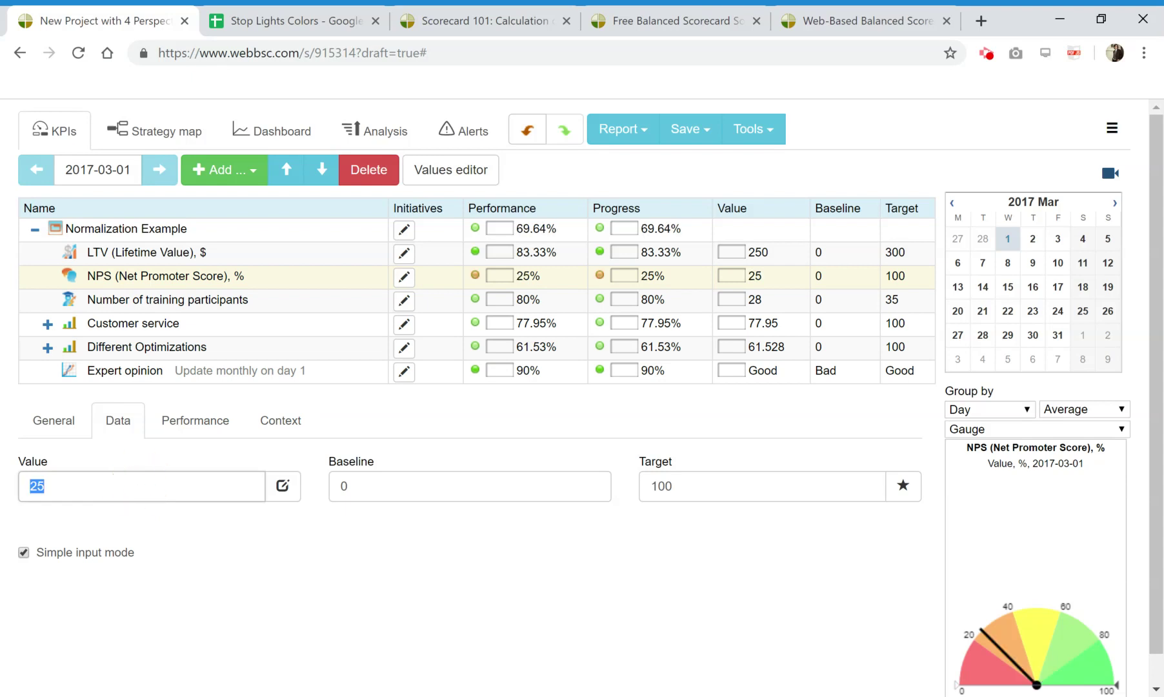
pyautogui.write('10')
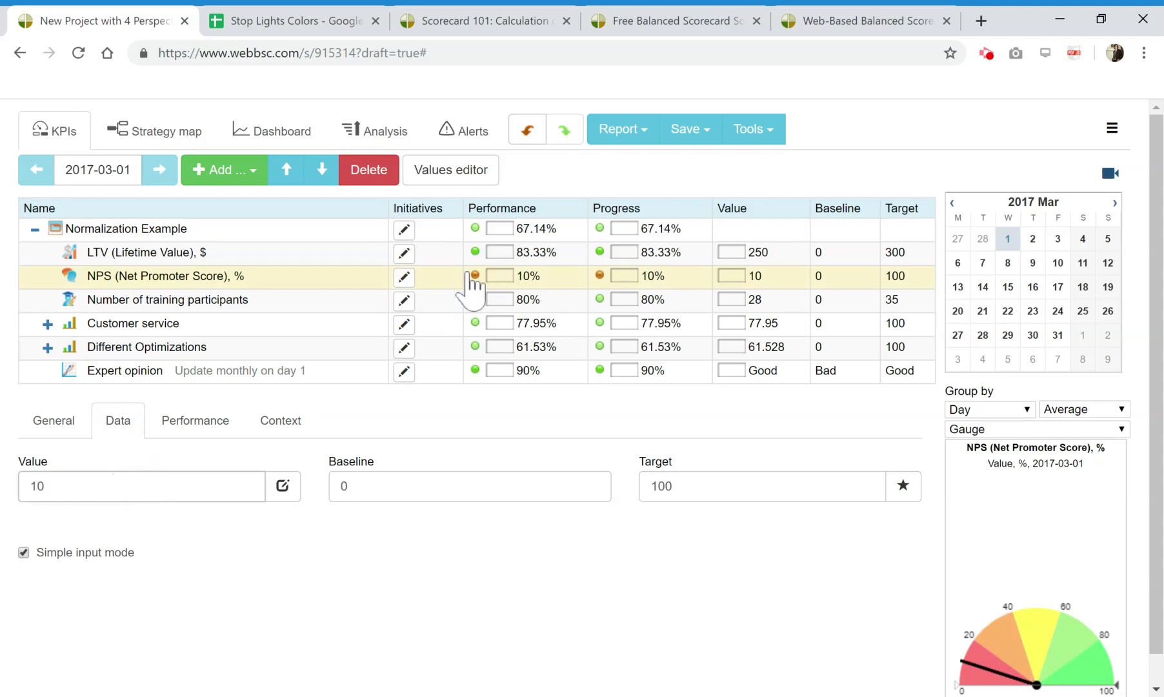
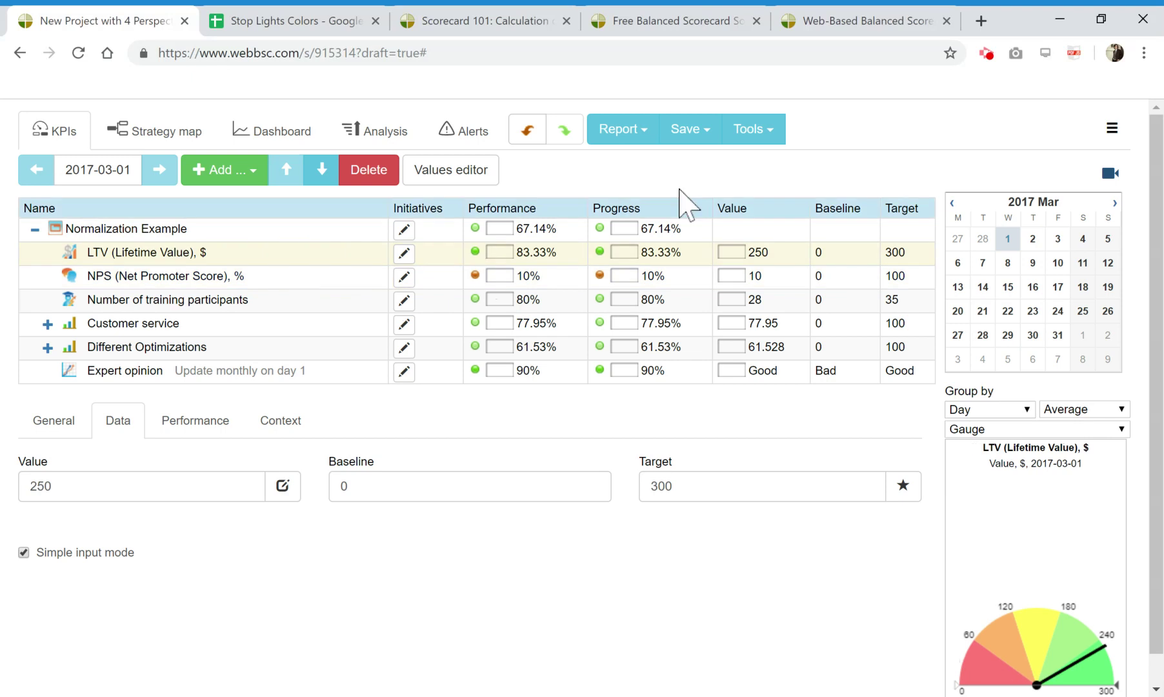
# Step: Open the custom stop lights for LTV (Lifetime Value) and set the red threshold to 10% to check its equivalent in dollars
pyautogui.click(775, 131)
pyautogui.click(799, 169)
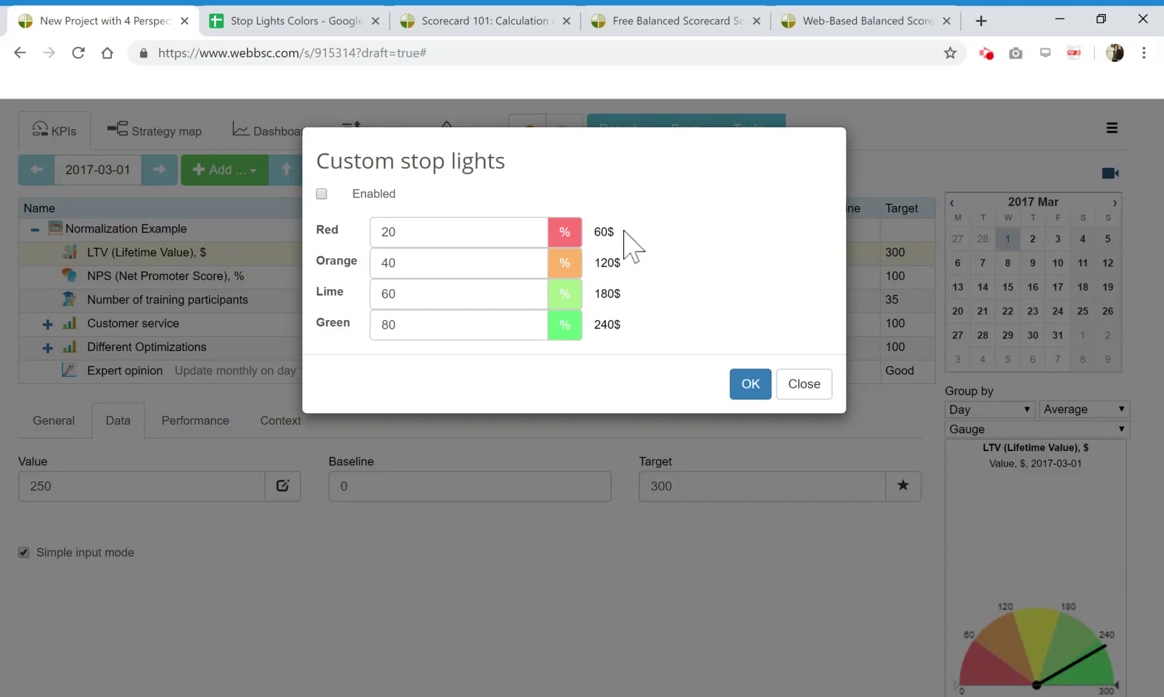
pyautogui.doubleClick(597, 229)
pyautogui.click(598, 228)
pyautogui.doubleClick(612, 232)
pyautogui.doubleClick(463, 236)
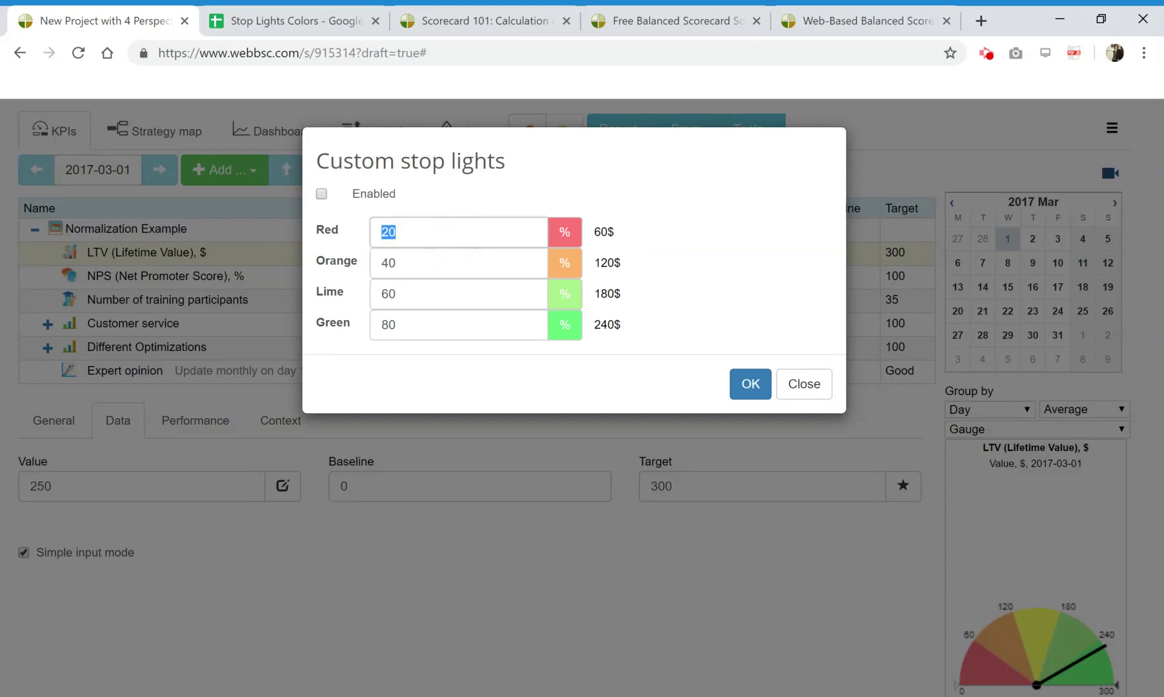
pyautogui.write('10')
pyautogui.doubleClick(400, 231)
pyautogui.doubleClick(618, 231)
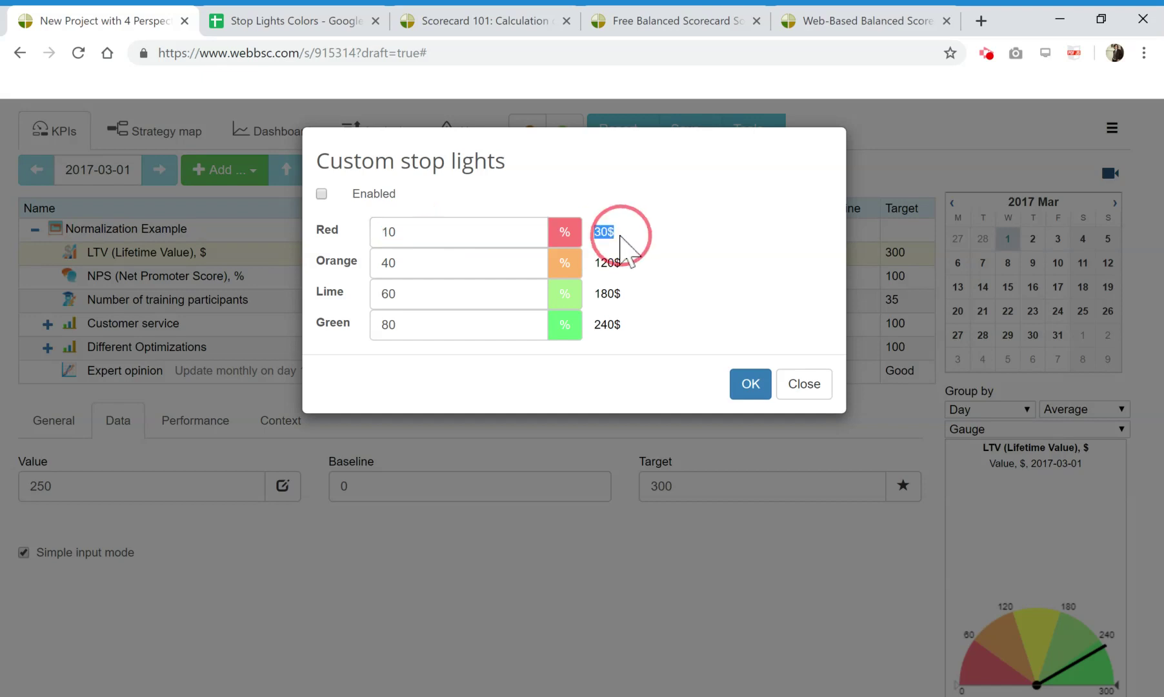
# Step: Restore the red threshold to 20% and close the custom stop lights without applying them
pyautogui.click(396, 232)
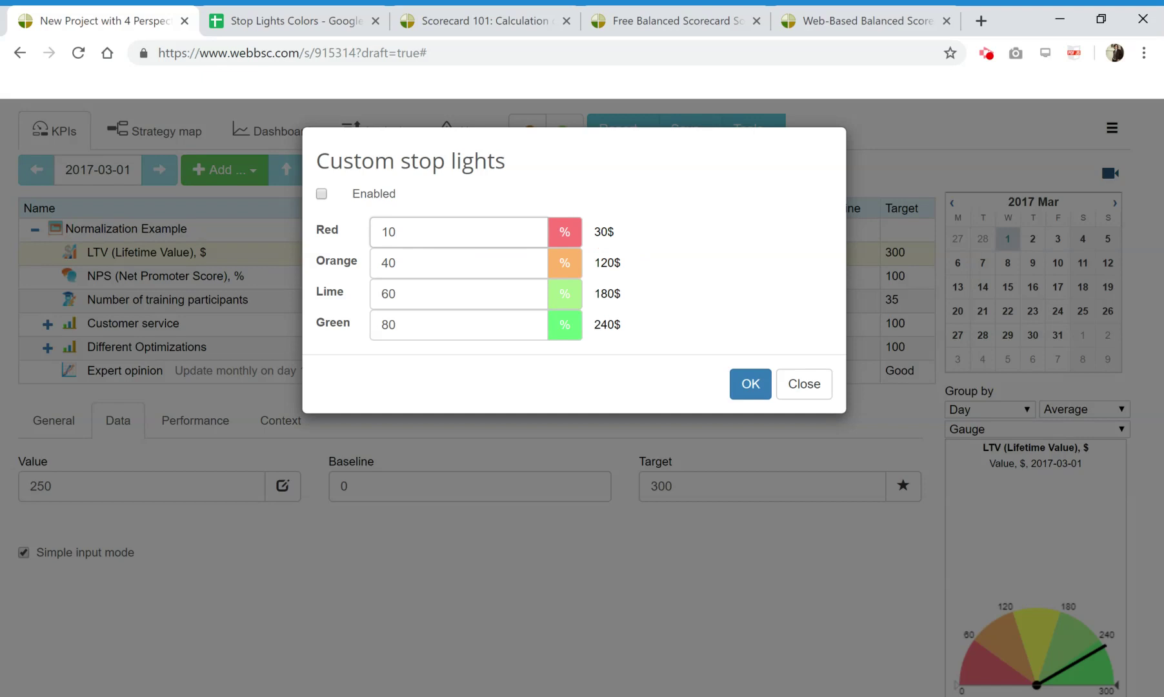
pyautogui.doubleClick(601, 231)
pyautogui.click(607, 230)
pyautogui.doubleClick(600, 231)
pyautogui.doubleClick(432, 232)
pyautogui.write('20')
pyautogui.click(813, 400)
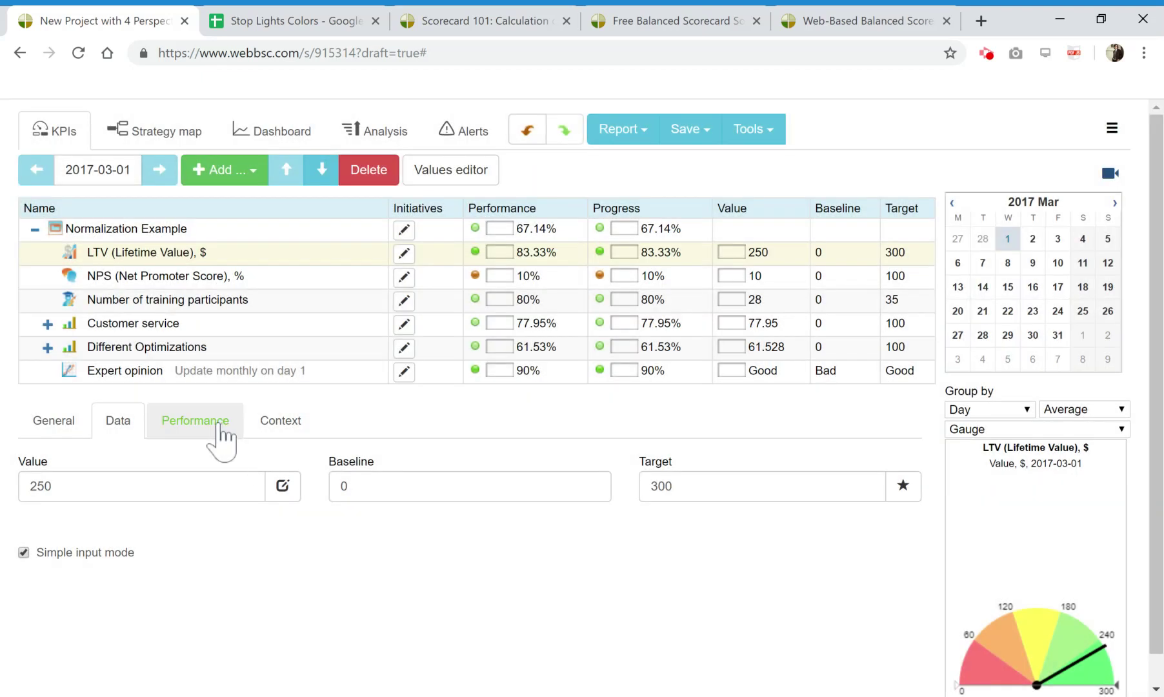
# Step: View LTV's weight and optimization settings, and review the BSC Designer Light features on the Free Balanced Scorecard Software page
pyautogui.click(214, 421)
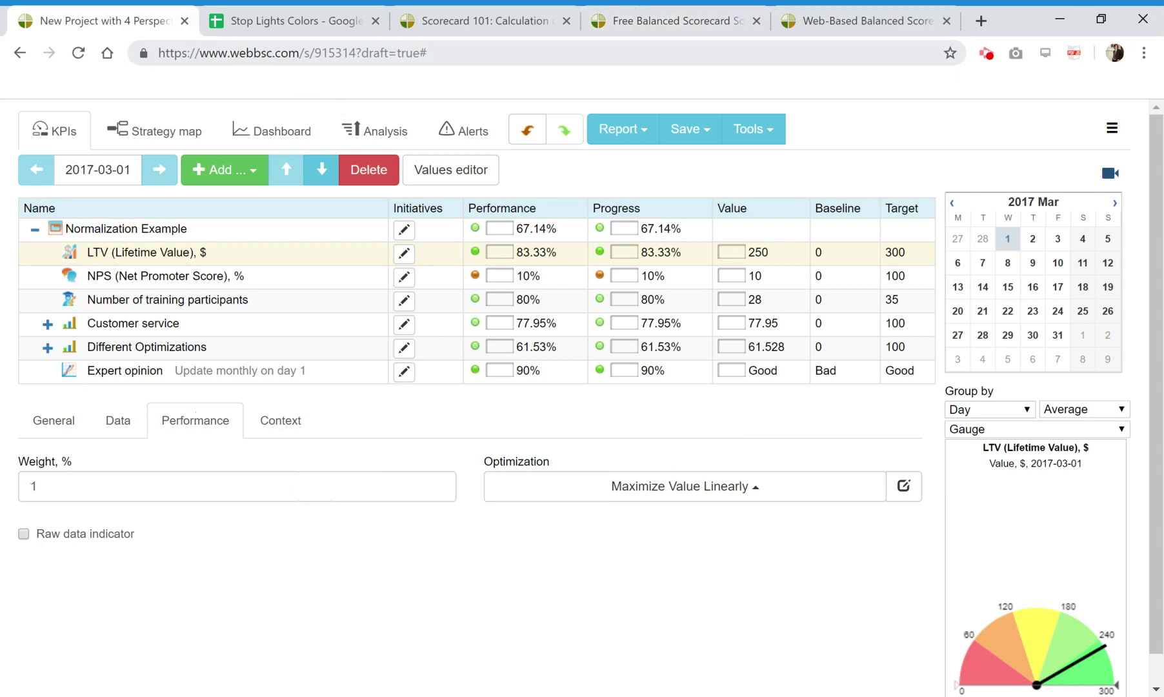
pyautogui.click(638, 21)
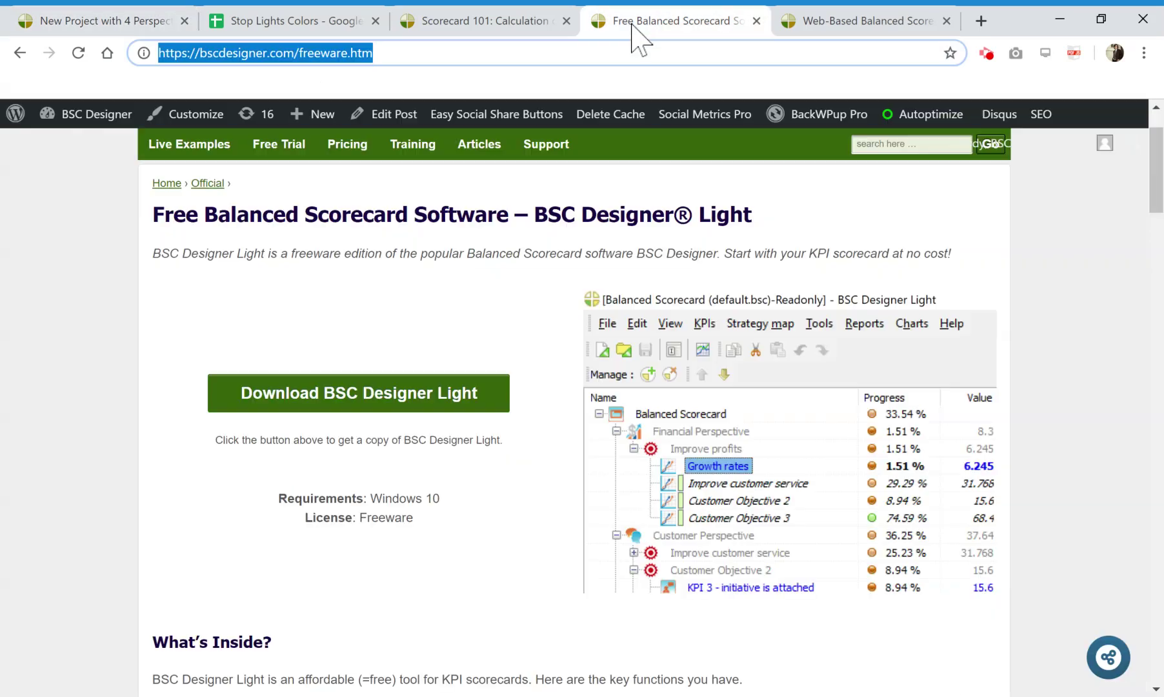
pyautogui.scroll(-1, 698, 108)
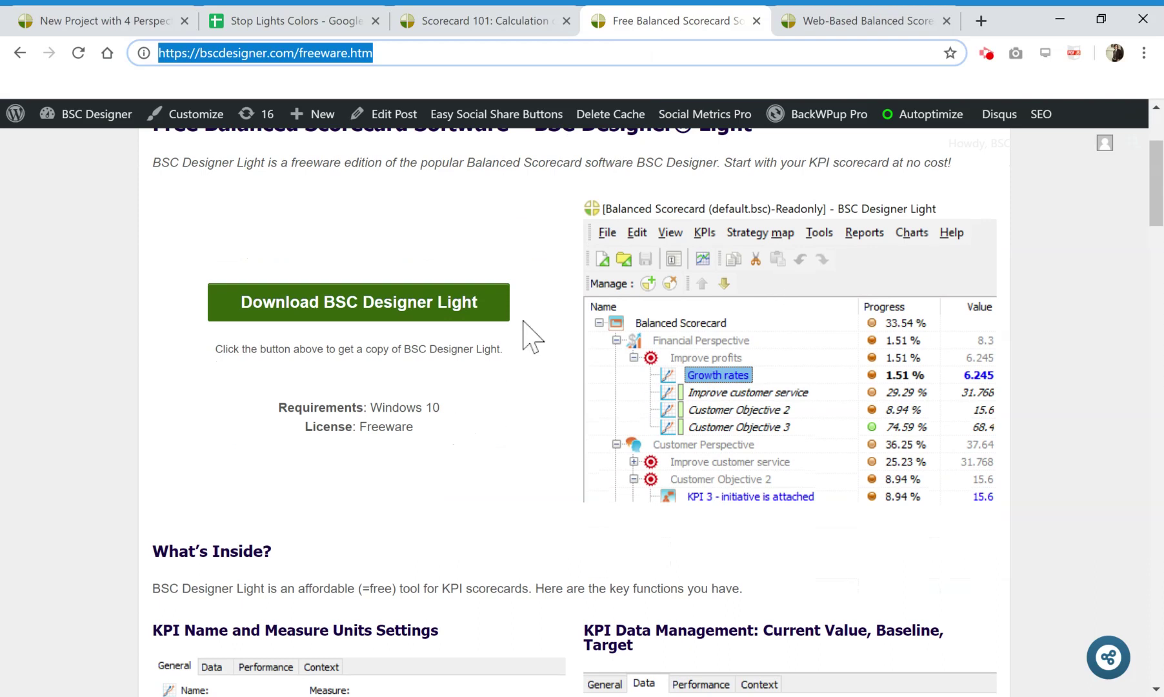
pyautogui.scroll(-1, 654, 333)
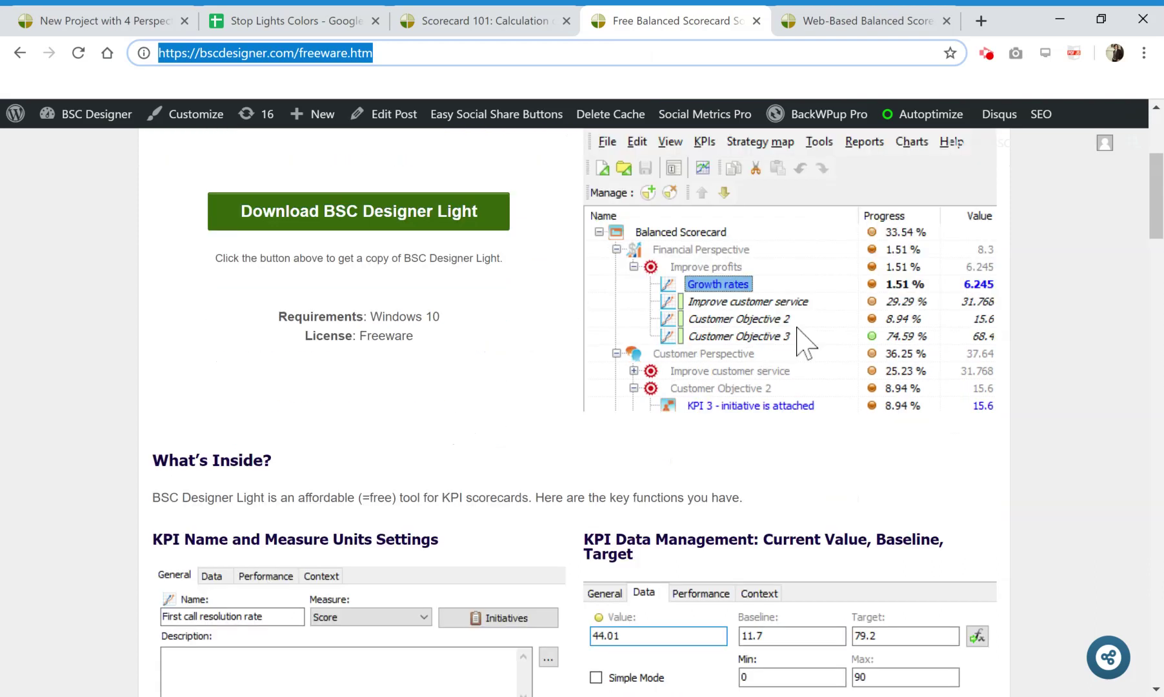
pyautogui.scroll(-2, 886, 231)
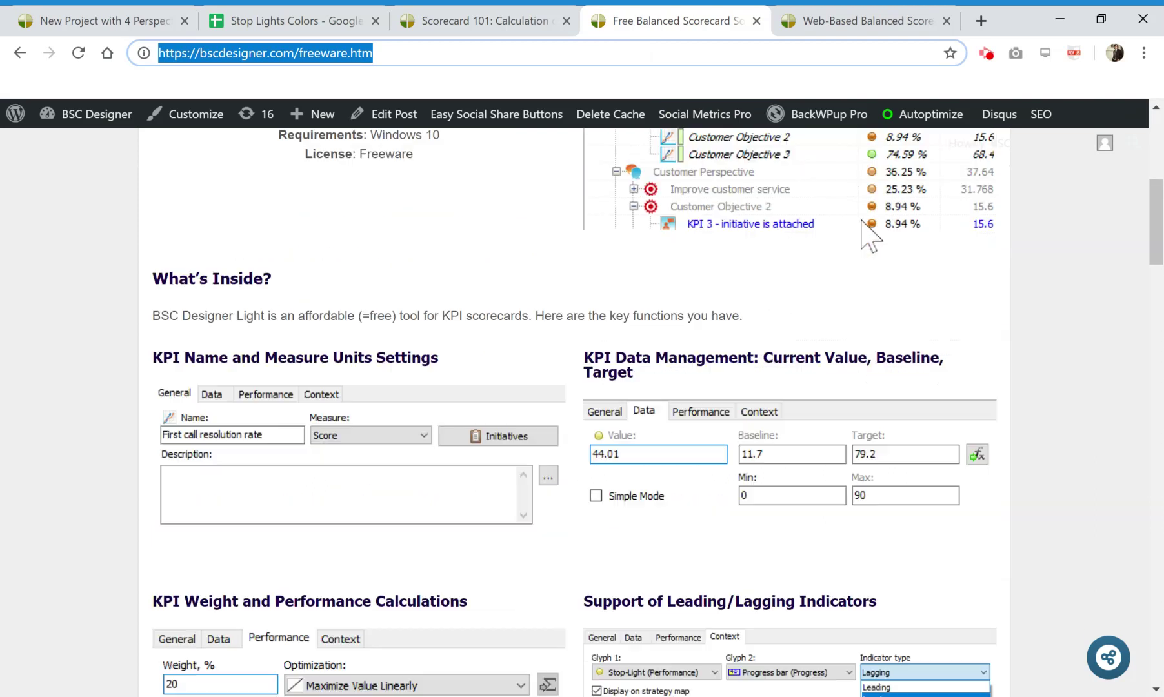
pyautogui.scroll(2, 878, 227)
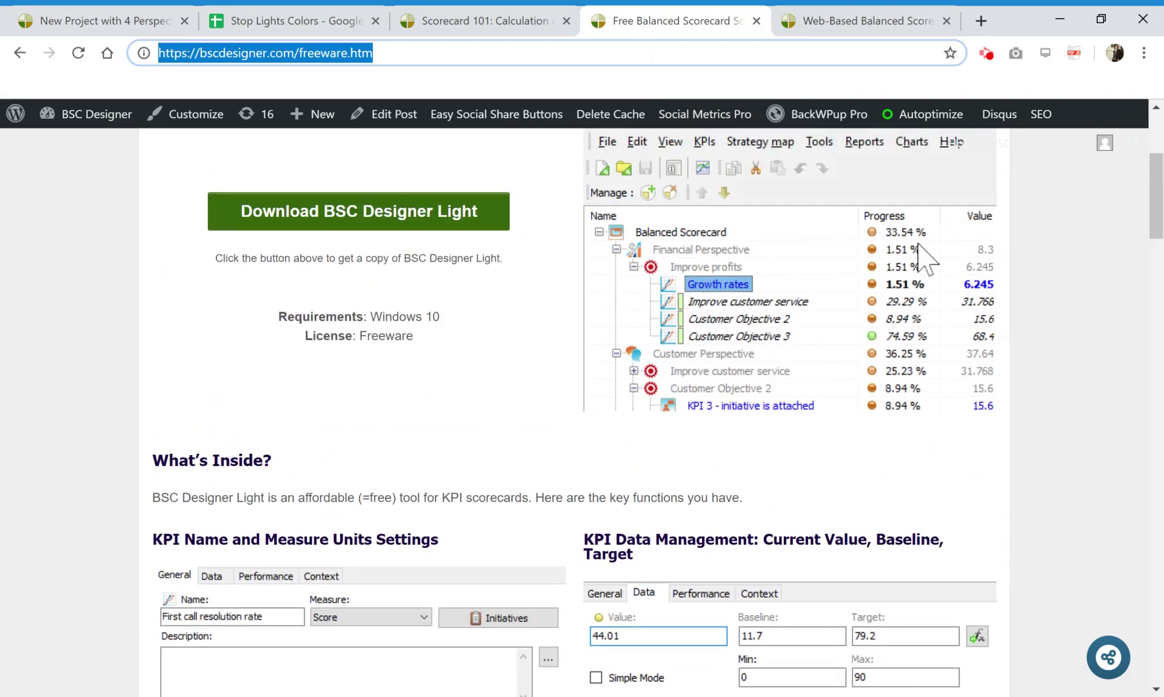
pyautogui.scroll(-3, 817, 387)
pyautogui.scroll(-4, 768, 413)
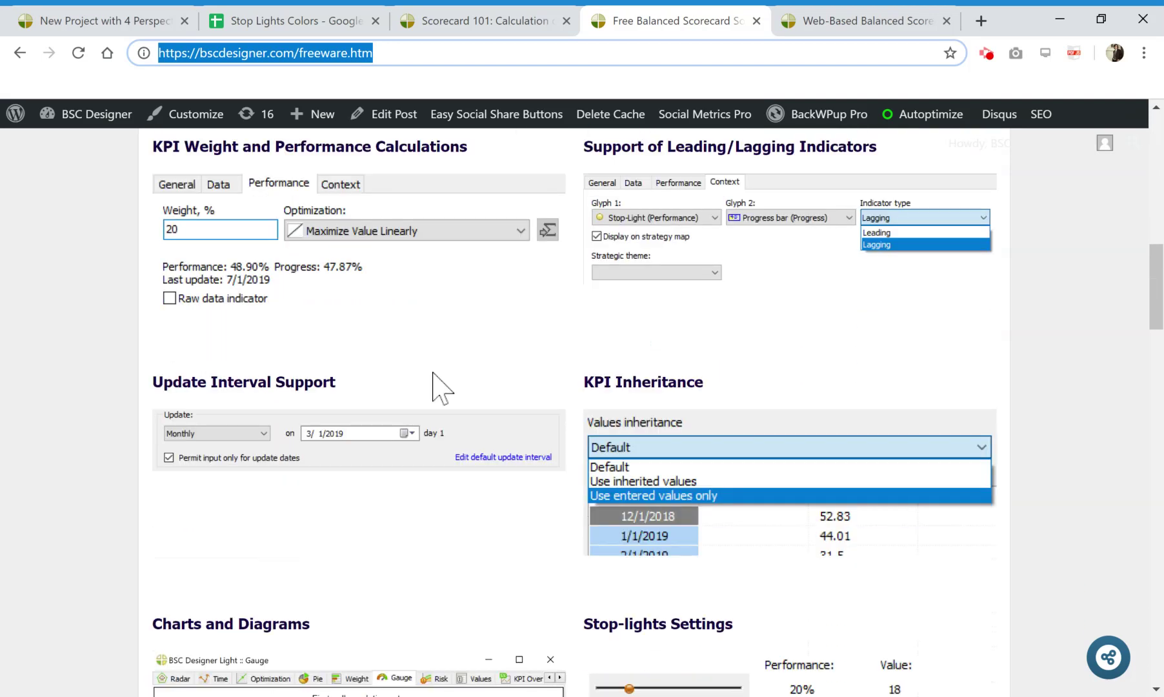
# Step: Switch to the Stop Lights Colors spreadsheet and set the Social Media Activity value to 2 posts/month
pyautogui.click(285, 19)
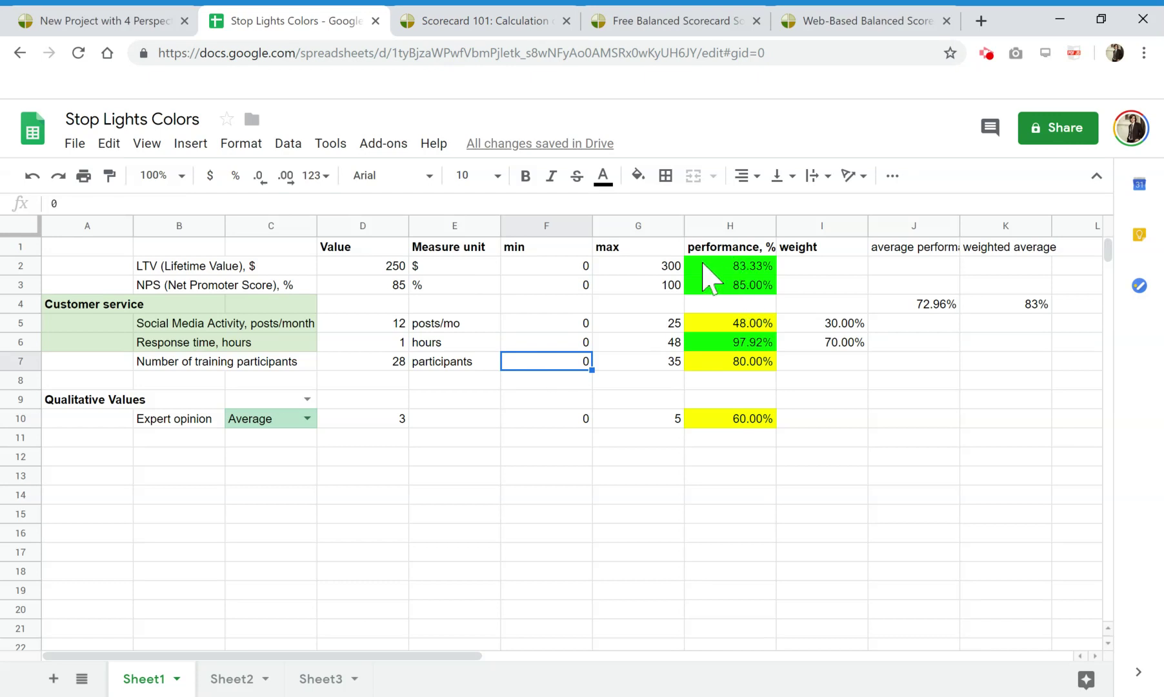
pyautogui.click(400, 323)
pyautogui.write('2')
pyautogui.click(421, 365)
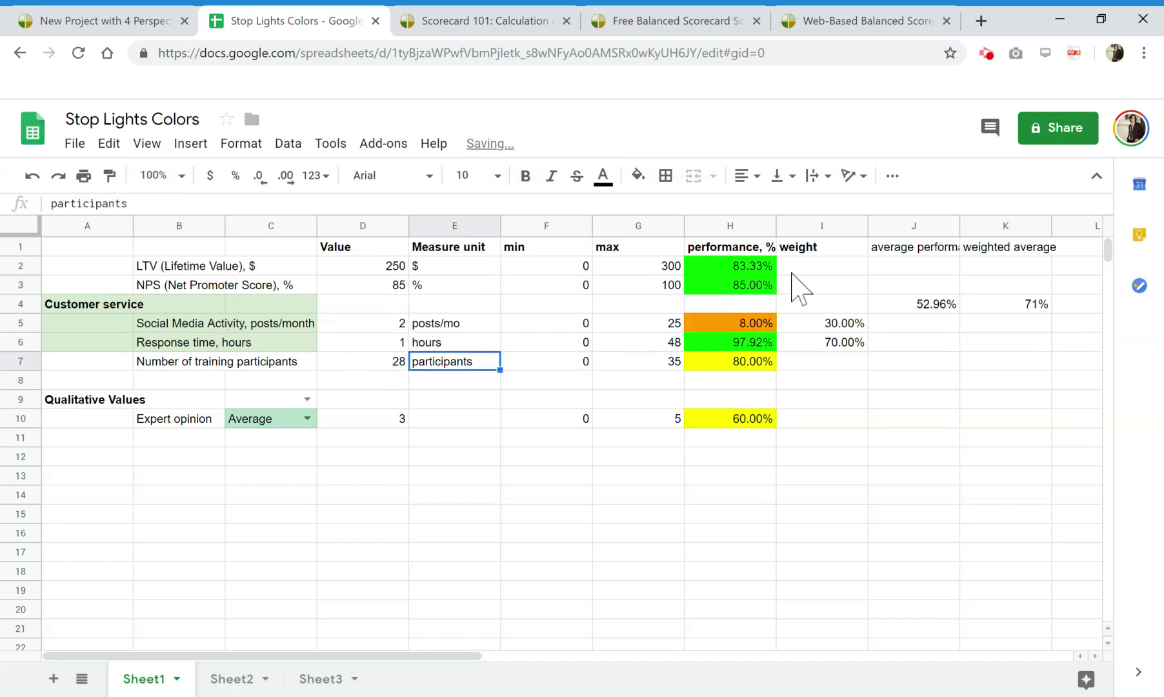